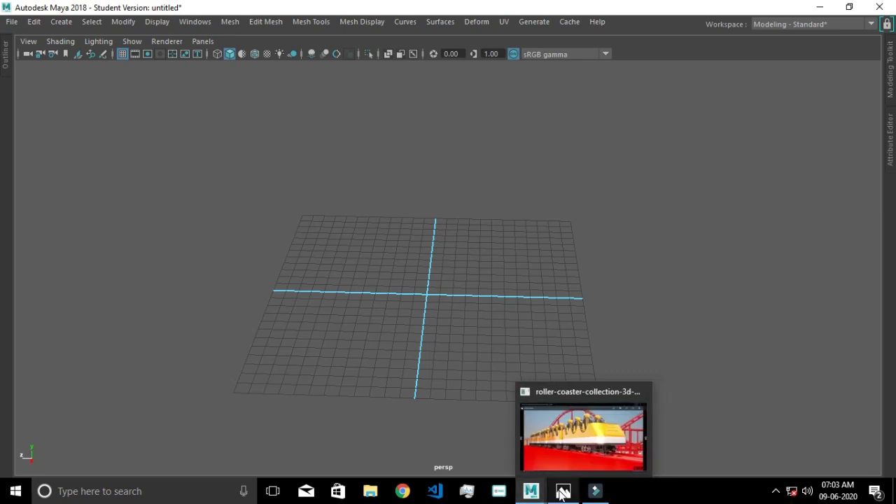
- View the roller coaster reference photo, then put it away to reveal Maya
{"action": "left_click", "coordinate": [563, 490]}
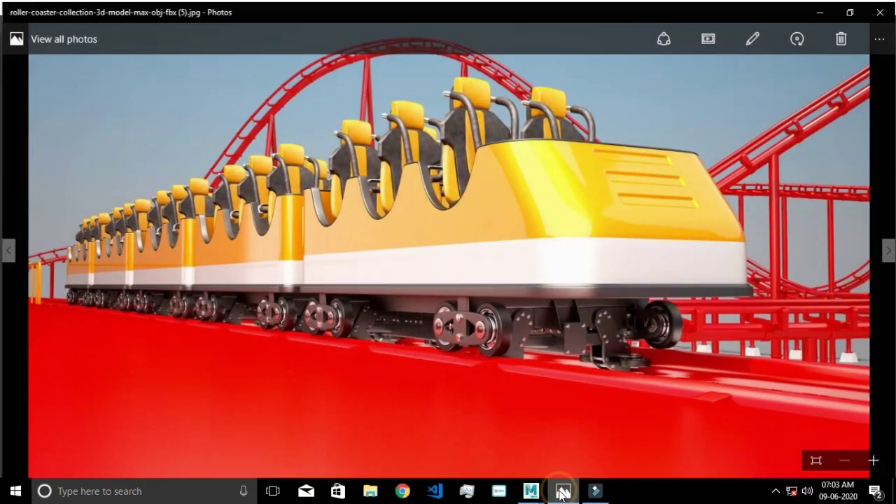
{"action": "left_click", "coordinate": [820, 9]}
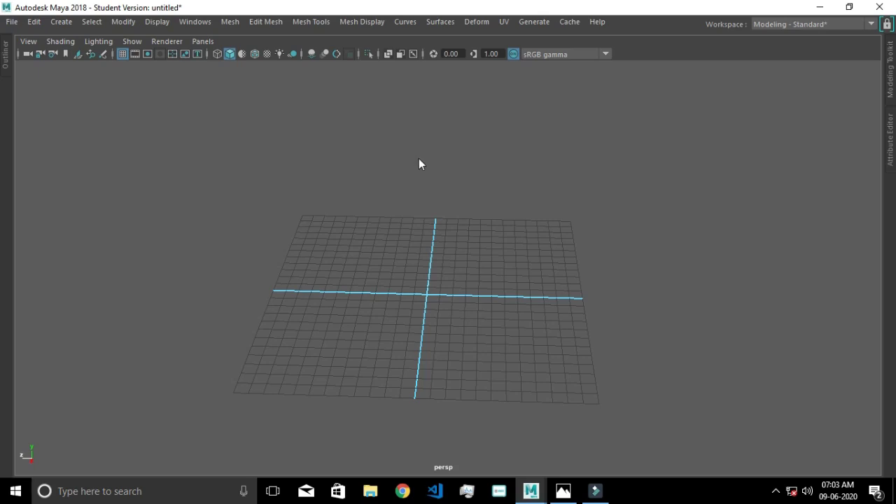
- Create a polygon cube at the grid origin and orbit around it
{"action": "right_click", "coordinate": [418, 159], "text": "shift"}
{"action": "right_click_drag", "start_coordinate": [419, 163], "coordinate": [450, 294], "text": "shift"}
{"action": "left_click", "coordinate": [410, 291]}
{"action": "scroll", "coordinate": [399, 284], "scroll_direction": "up", "scroll_amount": 5}
{"action": "scroll", "coordinate": [396, 293], "scroll_direction": "down", "scroll_amount": 5}
{"action": "mouse_move", "coordinate": [397, 293]}
{"action": "left_mouse_down", "text": "alt"}
{"action": "mouse_move", "coordinate": [458, 283]}
{"action": "mouse_move", "coordinate": [454, 294]}
{"action": "mouse_move", "coordinate": [494, 278]}
{"action": "left_mouse_up", "text": "alt"}
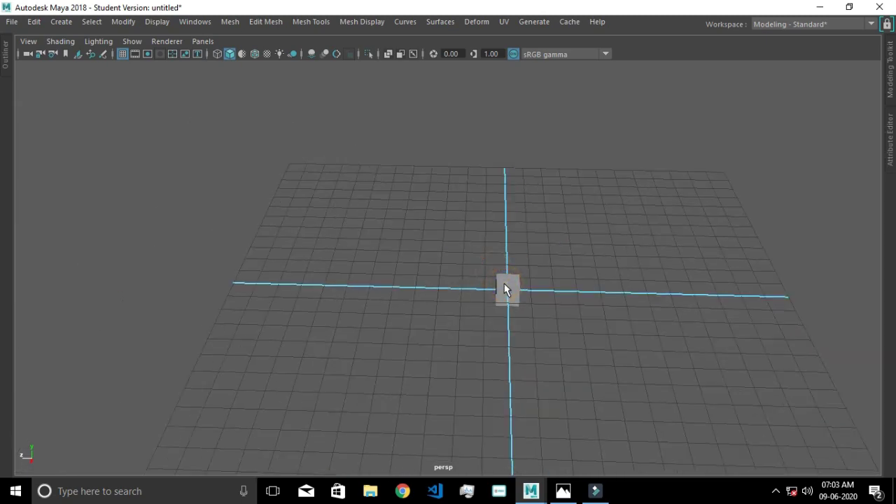
- Delete the test cube, leaving the grid empty
{"action": "left_click", "coordinate": [499, 297]}
{"action": "scroll", "coordinate": [496, 301], "scroll_direction": "down", "scroll_amount": 3}
{"action": "scroll", "coordinate": [451, 289], "scroll_direction": "up", "scroll_amount": 5}
{"action": "scroll", "coordinate": [408, 282], "scroll_direction": "up", "scroll_amount": 3}
{"action": "mouse_move", "coordinate": [452, 289]}
{"action": "middle_mouse_down", "text": "alt"}
{"action": "mouse_move", "coordinate": [409, 283]}
{"action": "mouse_move", "coordinate": [417, 282]}
{"action": "middle_mouse_up", "text": "alt"}
{"action": "scroll", "coordinate": [417, 282], "scroll_direction": "up", "scroll_amount": 2}
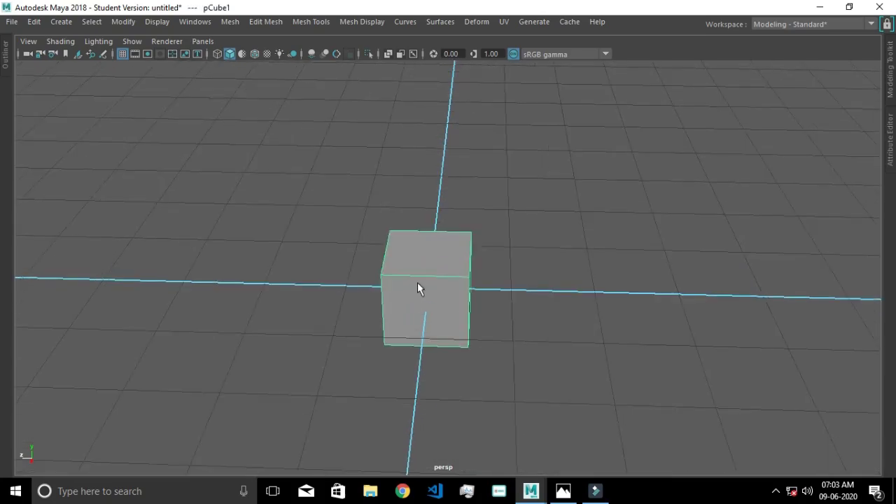
{"action": "key", "text": "Delete"}
{"action": "scroll", "coordinate": [417, 280], "scroll_direction": "down", "scroll_amount": 3}
{"action": "scroll", "coordinate": [417, 279], "scroll_direction": "down", "scroll_amount": 3}
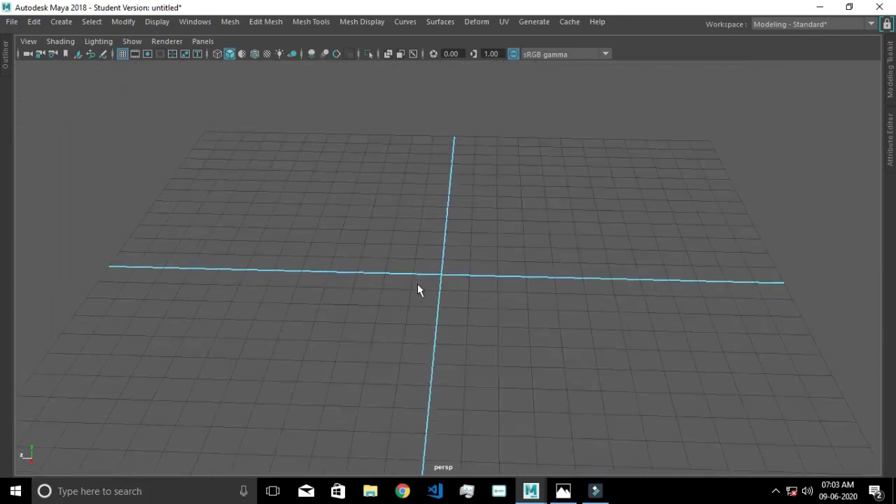
{"action": "left_click_drag", "start_coordinate": [417, 284], "coordinate": [422, 275], "text": "alt"}
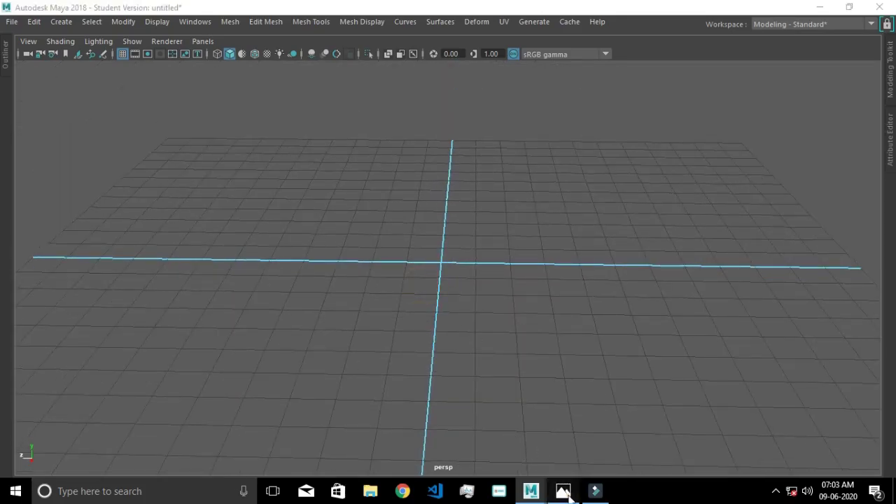
- Glance at the reference photo again, then create a fresh cube at the origin
{"action": "left_click", "coordinate": [563, 490]}
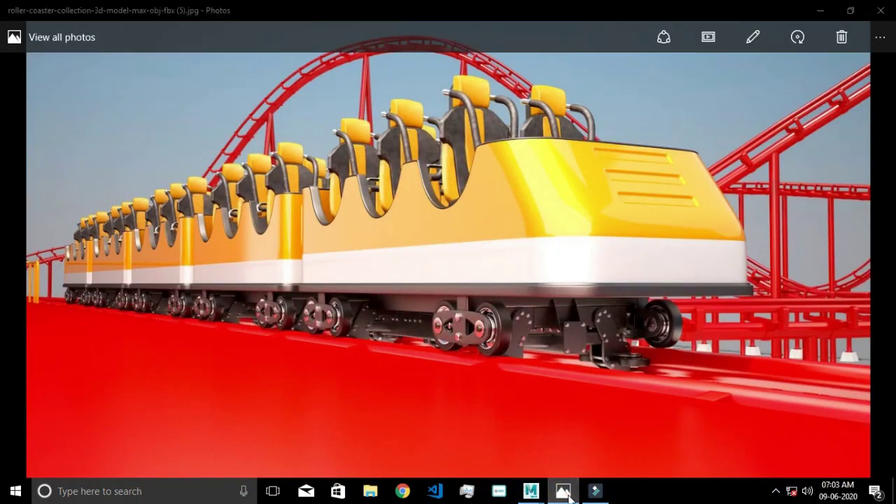
{"action": "left_click", "coordinate": [568, 497]}
{"action": "right_click_drag", "start_coordinate": [408, 216], "coordinate": [406, 252], "text": "shift"}
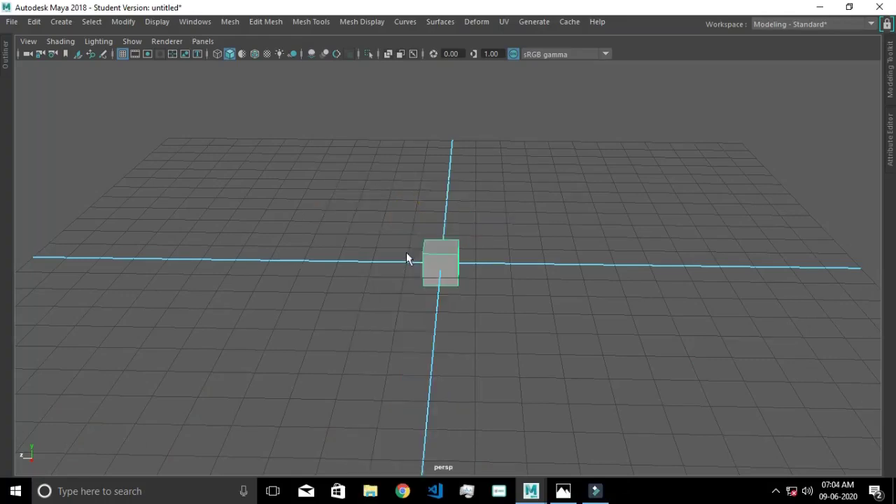
- Scale the cube wider along its length and deeper front to back into a flat slab
{"action": "scroll", "coordinate": [441, 287], "scroll_direction": "up", "scroll_amount": 5}
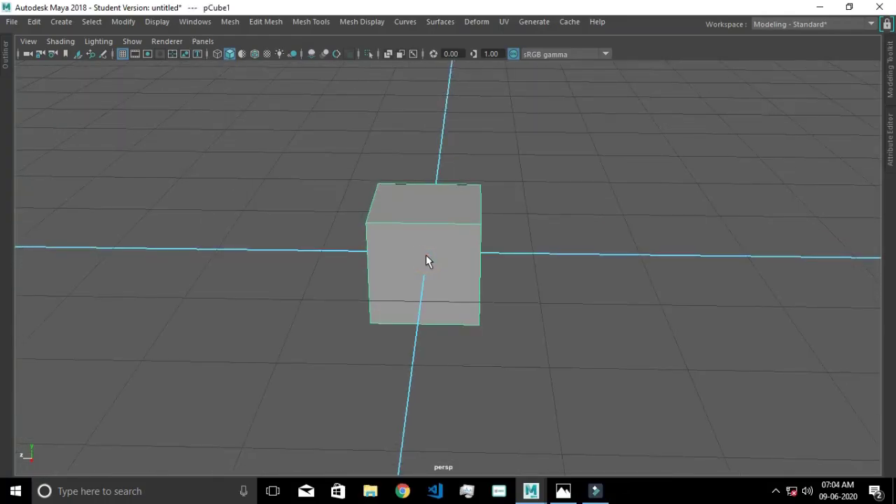
{"action": "scroll", "coordinate": [426, 250], "scroll_direction": "down", "scroll_amount": 5}
{"action": "mouse_move", "coordinate": [424, 262]}
{"action": "left_mouse_down", "text": "alt"}
{"action": "mouse_move", "coordinate": [422, 292]}
{"action": "mouse_move", "coordinate": [160, 308]}
{"action": "left_mouse_up", "text": "alt"}
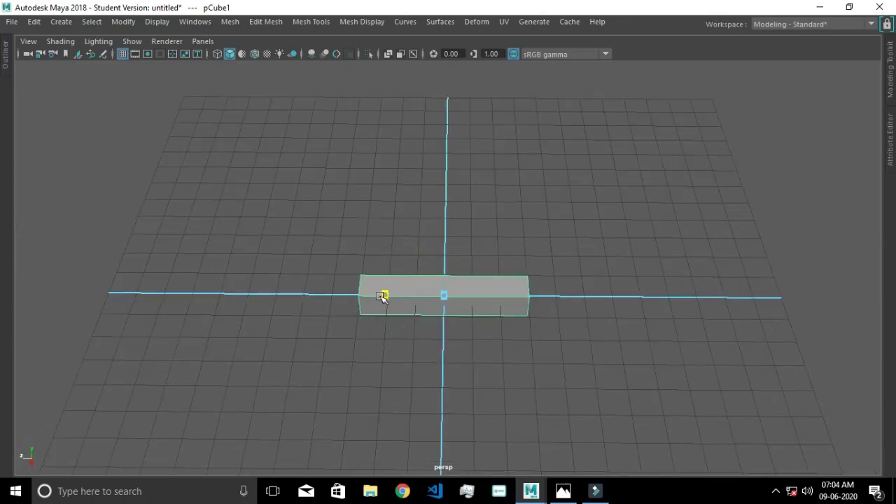
{"action": "left_click_drag", "start_coordinate": [384, 295], "coordinate": [355, 299]}
{"action": "mouse_move", "coordinate": [442, 342]}
{"action": "left_mouse_down"}
{"action": "mouse_move", "coordinate": [429, 401]}
{"action": "mouse_move", "coordinate": [398, 455]}
{"action": "mouse_move", "coordinate": [420, 468]}
{"action": "mouse_move", "coordinate": [365, 501]}
{"action": "left_mouse_up"}
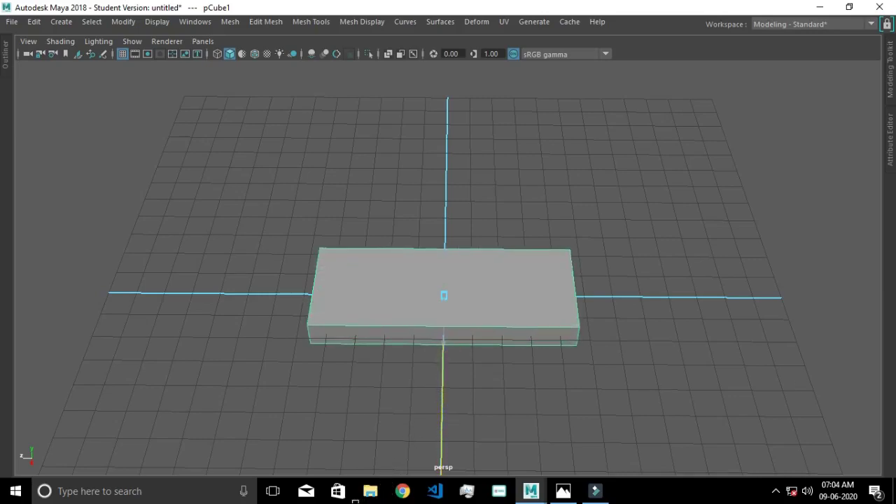
{"action": "left_click_drag", "start_coordinate": [579, 273], "coordinate": [304, 316], "text": "alt"}
{"action": "mouse_move", "coordinate": [500, 360]}
{"action": "left_mouse_down", "text": "alt"}
{"action": "mouse_move", "coordinate": [582, 336]}
{"action": "mouse_move", "coordinate": [488, 348]}
{"action": "left_mouse_up", "text": "alt"}
{"action": "left_click_drag", "start_coordinate": [429, 310], "coordinate": [410, 313]}
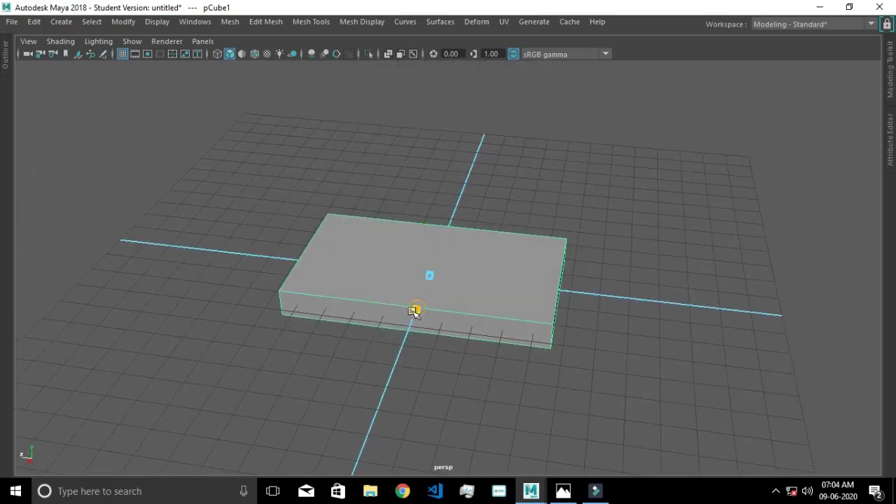
{"action": "mouse_move", "coordinate": [378, 270]}
{"action": "left_mouse_down"}
{"action": "mouse_move", "coordinate": [370, 282]}
{"action": "mouse_move", "coordinate": [474, 288]}
{"action": "mouse_move", "coordinate": [466, 315]}
{"action": "mouse_move", "coordinate": [506, 280]}
{"action": "left_mouse_up"}
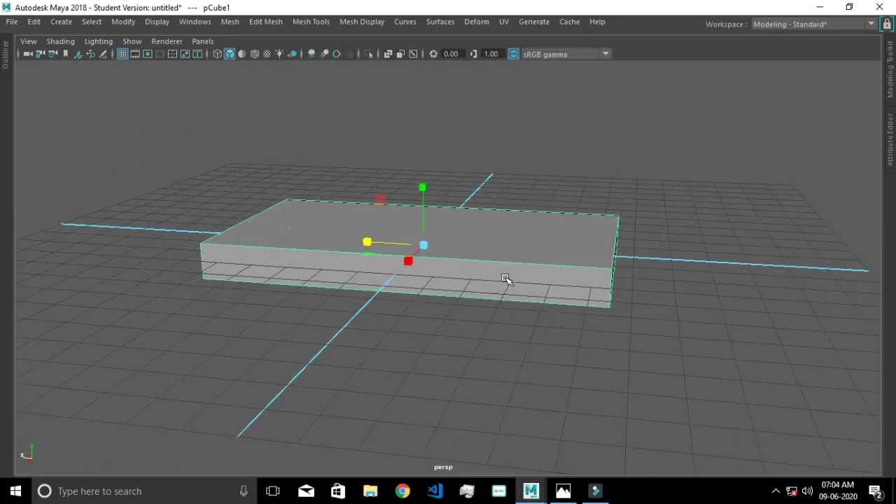
{"action": "key", "text": "F11"}
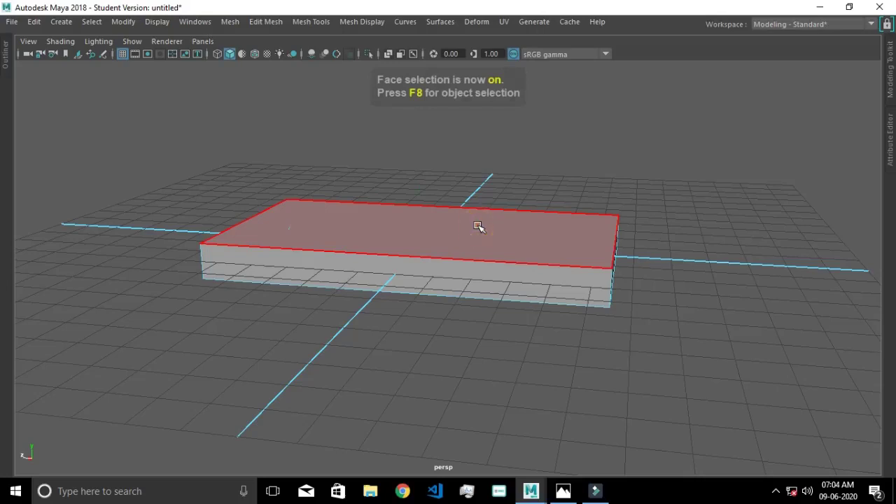
- Extrude the slab's top face upward to a local Z of 2.309
{"action": "left_click", "coordinate": [478, 227]}
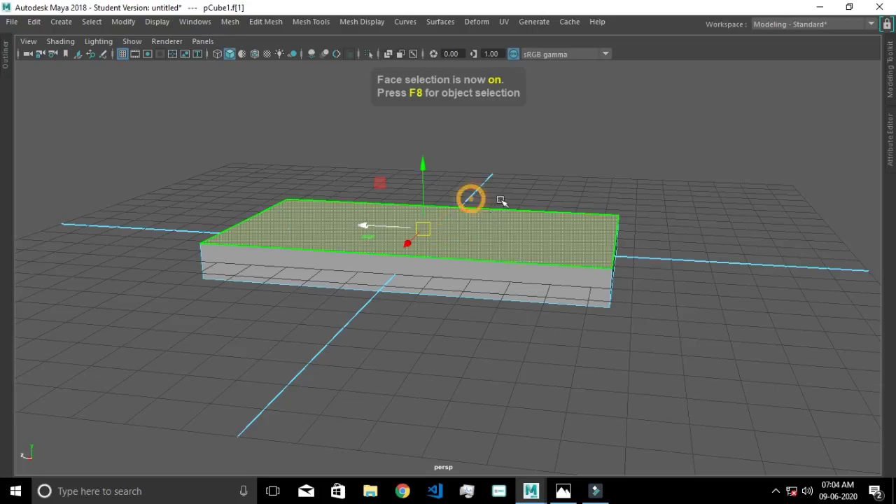
{"action": "key", "text": "ctrl+e"}
{"action": "mouse_move", "coordinate": [539, 201]}
{"action": "left_mouse_down", "text": "alt"}
{"action": "mouse_move", "coordinate": [490, 184]}
{"action": "mouse_move", "coordinate": [546, 220]}
{"action": "mouse_move", "coordinate": [536, 233]}
{"action": "left_mouse_up", "text": "alt"}
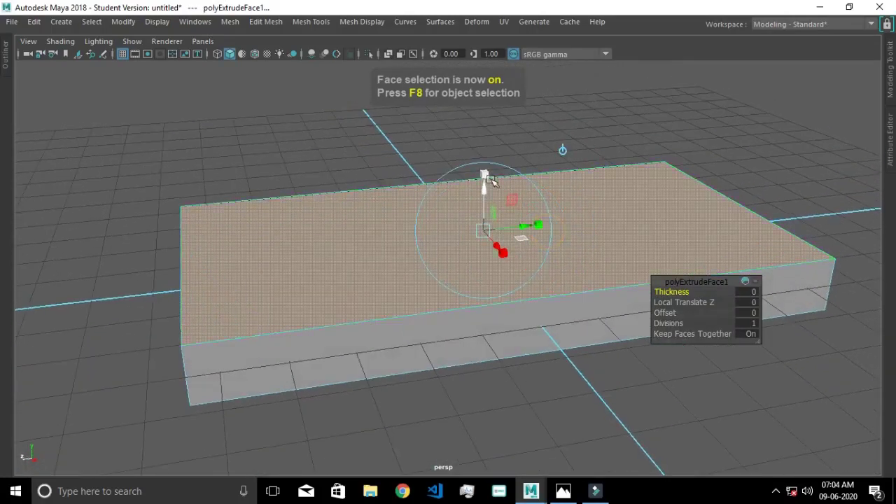
{"action": "mouse_move", "coordinate": [494, 187]}
{"action": "left_mouse_down"}
{"action": "mouse_move", "coordinate": [495, 82]}
{"action": "mouse_move", "coordinate": [576, 200]}
{"action": "mouse_move", "coordinate": [540, 210]}
{"action": "left_mouse_up"}
{"action": "scroll", "coordinate": [540, 210], "scroll_direction": "down", "scroll_amount": 3}
{"action": "left_click_drag", "start_coordinate": [459, 79], "coordinate": [462, 72]}
{"action": "scroll", "coordinate": [537, 192], "scroll_direction": "up", "scroll_amount": 3}
{"action": "middle_click_drag", "start_coordinate": [537, 192], "coordinate": [546, 197], "text": "alt"}
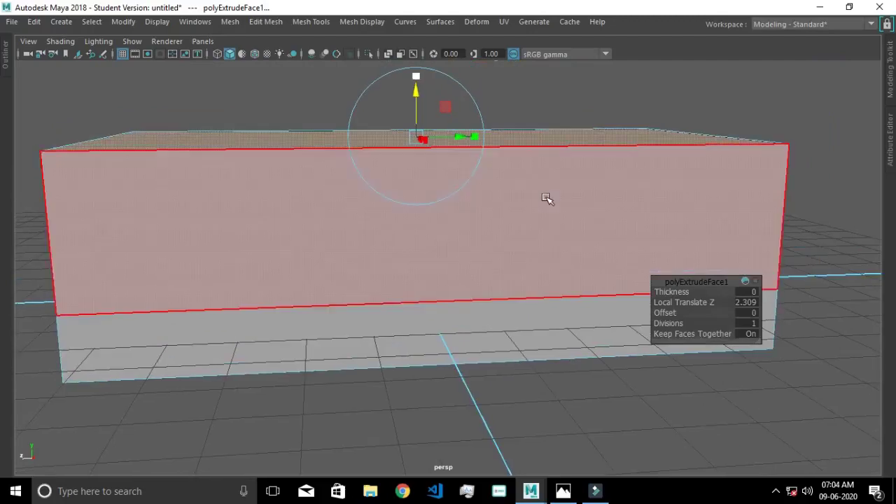
- Delete the box's top face so the box is open
{"action": "key", "text": "F10"}
{"action": "mouse_move", "coordinate": [697, 231]}
{"action": "left_mouse_down", "text": "alt"}
{"action": "mouse_move", "coordinate": [654, 264]}
{"action": "mouse_move", "coordinate": [608, 273]}
{"action": "left_mouse_up", "text": "alt"}
{"action": "left_click", "coordinate": [607, 273]}
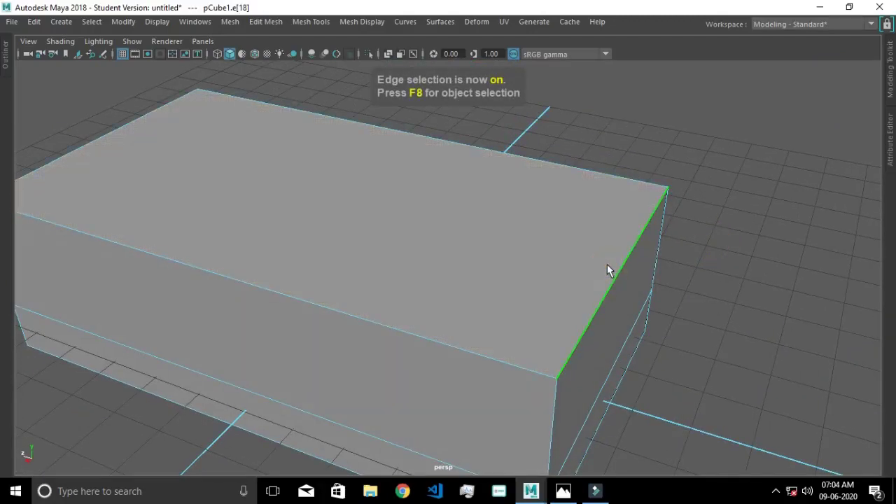
{"action": "key", "text": "F8"}
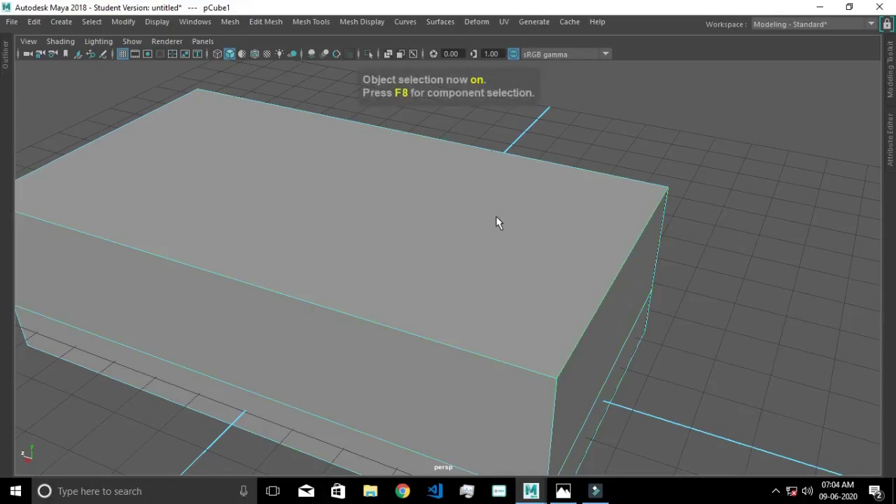
{"action": "key", "text": "F11"}
{"action": "left_click", "coordinate": [488, 235]}
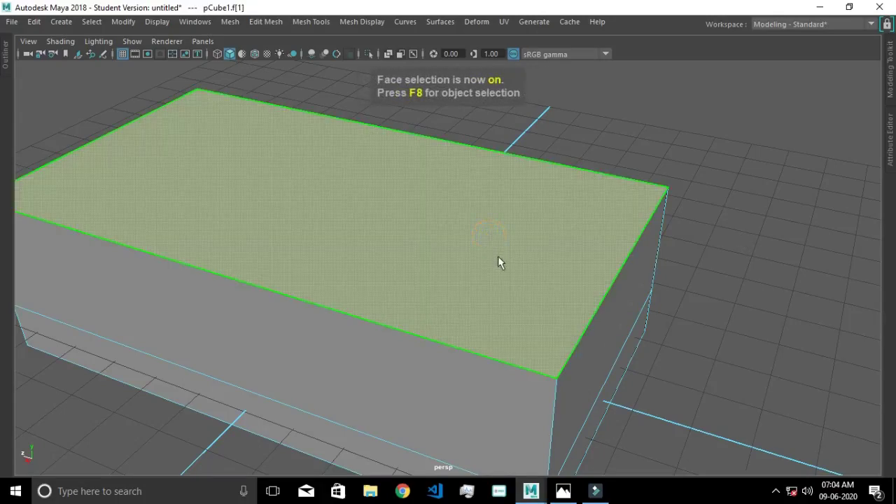
{"action": "key", "text": "Delete"}
{"action": "scroll", "coordinate": [646, 139], "scroll_direction": "down", "scroll_amount": 5}
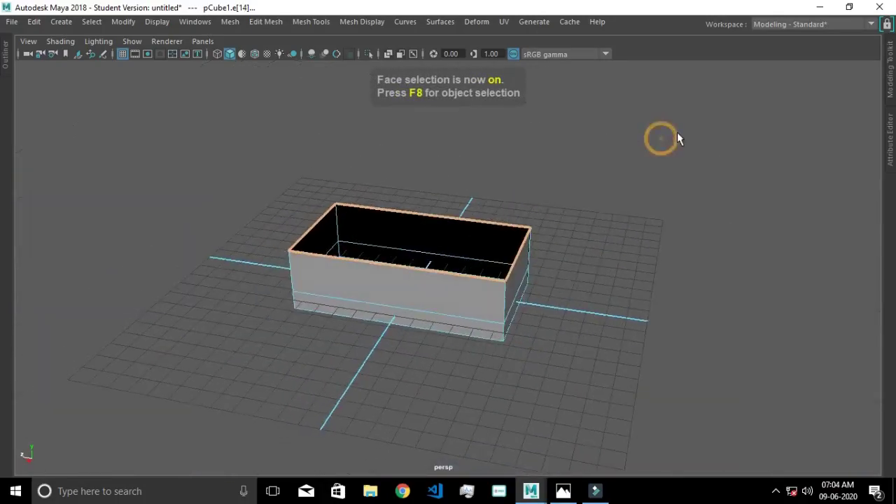
{"action": "key", "text": "F8"}
- Try splitting the box walls into separate pieces, then undo it and deselect
{"action": "right_click_drag", "start_coordinate": [650, 155], "coordinate": [580, 164], "text": "shift"}
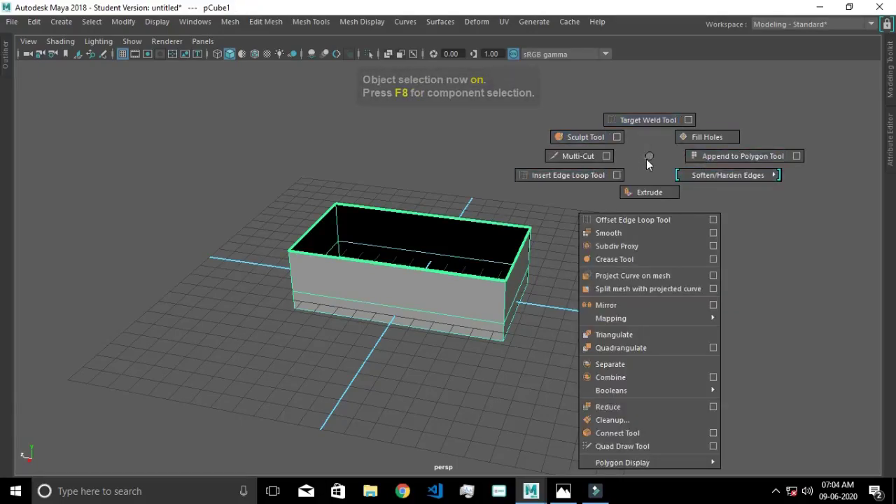
{"action": "right_click_drag", "start_coordinate": [580, 165], "coordinate": [647, 157], "text": "shift"}
{"action": "left_click", "coordinate": [643, 160]}
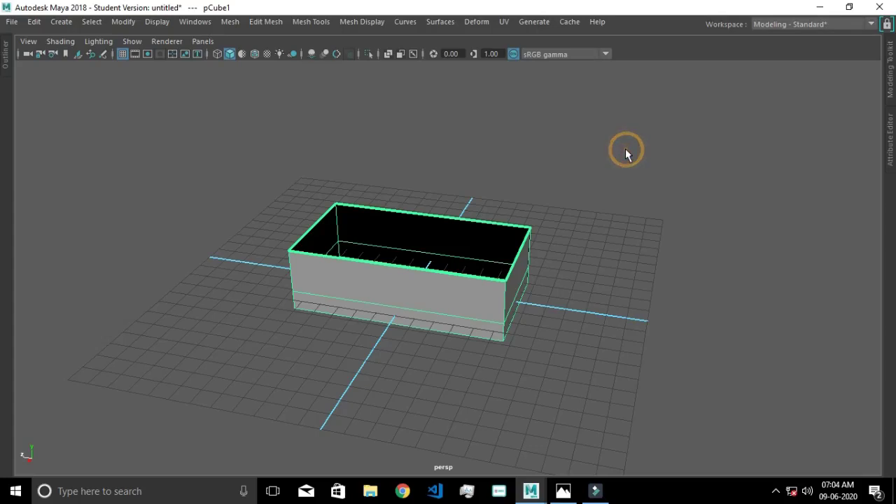
{"action": "left_click", "coordinate": [430, 241]}
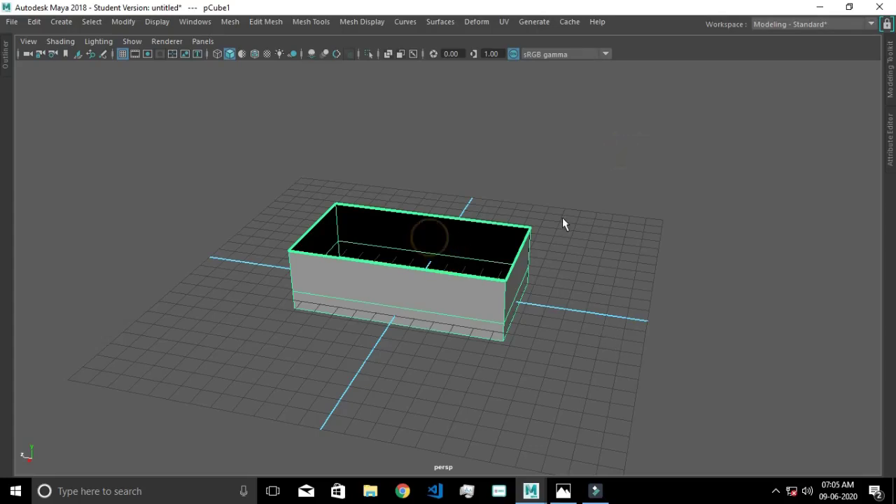
{"action": "key", "text": "ctrl+z"}
{"action": "left_click", "coordinate": [642, 160]}
- Create a polygon cylinder and raise it above the box's top
{"action": "right_click", "coordinate": [587, 171], "text": "shift"}
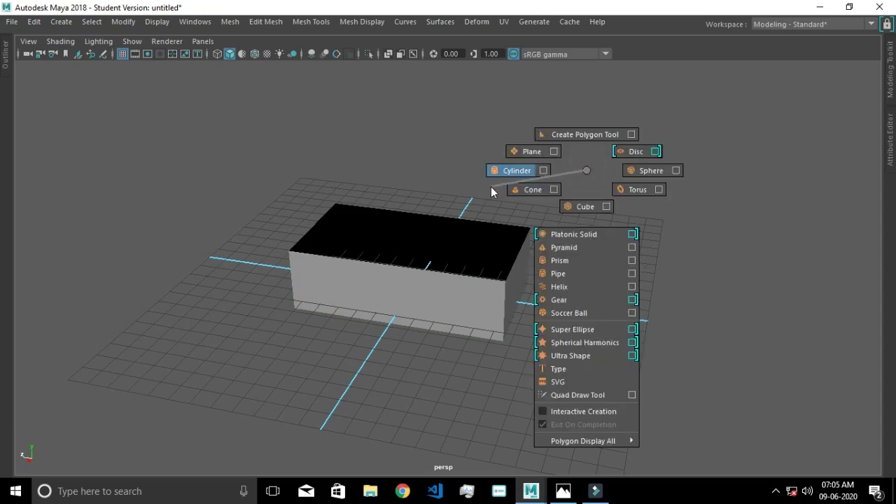
{"action": "left_click", "coordinate": [516, 170]}
{"action": "scroll", "coordinate": [520, 206], "scroll_direction": "down", "scroll_amount": 3}
{"action": "scroll", "coordinate": [490, 240], "scroll_direction": "up", "scroll_amount": 2}
{"action": "key", "text": "w"}
{"action": "left_click_drag", "start_coordinate": [416, 231], "coordinate": [414, 188]}
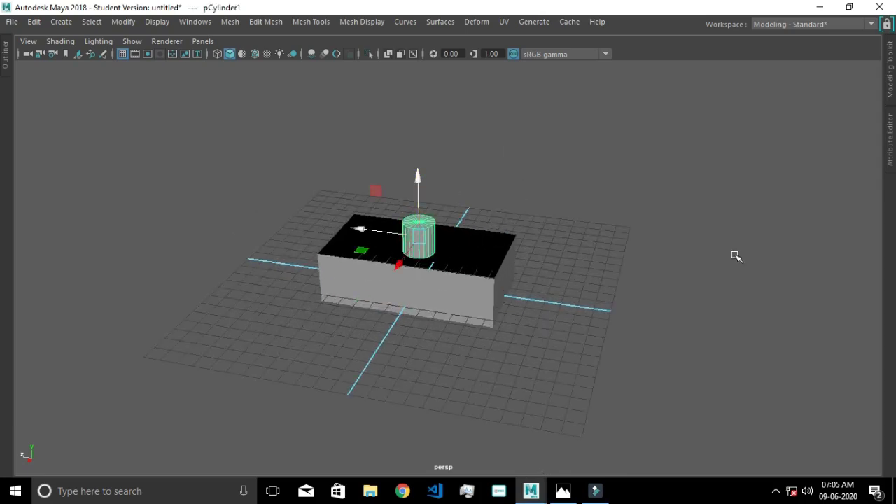
- Rotate the cylinder until it lies on its side across the box
{"action": "key", "text": "e"}
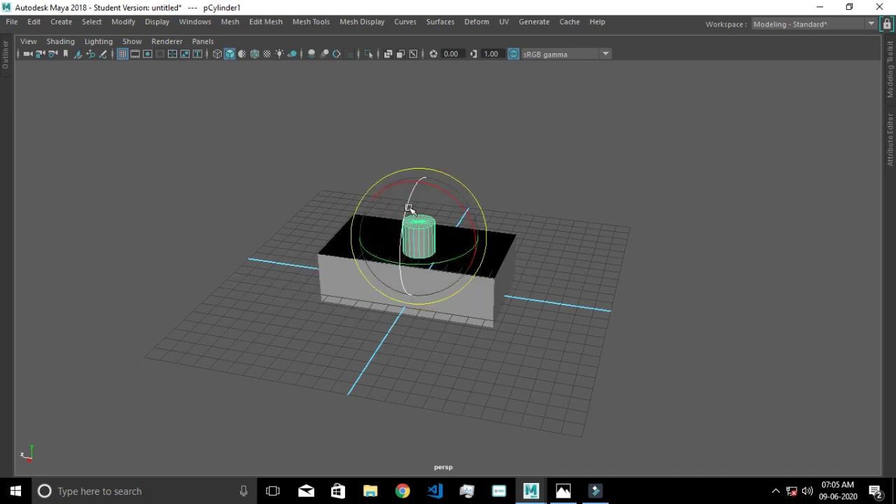
{"action": "scroll", "coordinate": [409, 209], "scroll_direction": "up", "scroll_amount": 5}
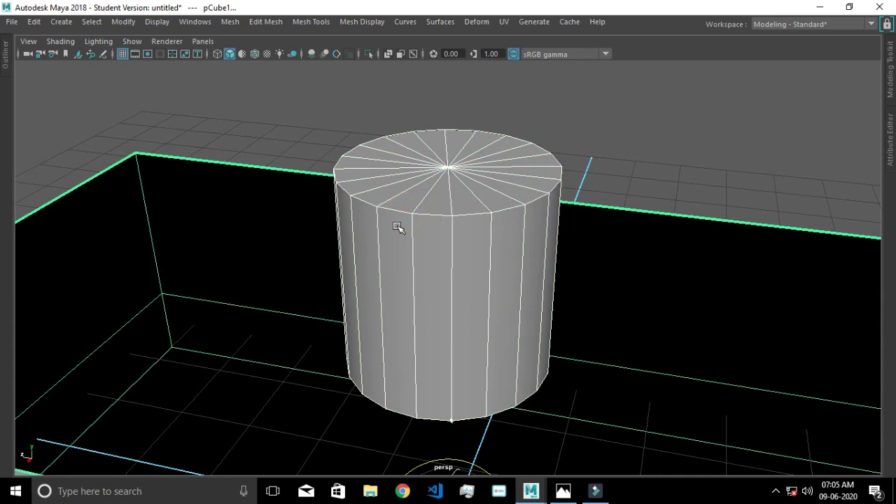
{"action": "scroll", "coordinate": [415, 217], "scroll_direction": "down", "scroll_amount": 5}
{"action": "scroll", "coordinate": [434, 224], "scroll_direction": "up", "scroll_amount": 2}
{"action": "left_click", "coordinate": [443, 227]}
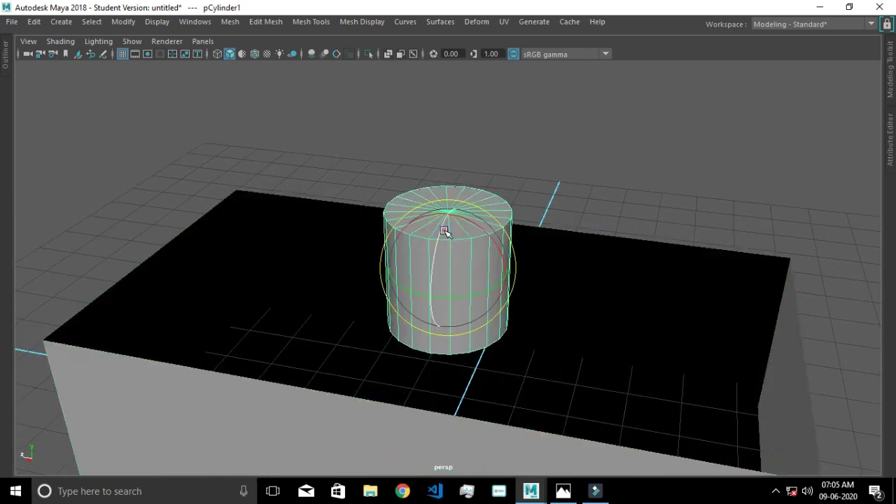
{"action": "mouse_move", "coordinate": [434, 260]}
{"action": "left_mouse_down"}
{"action": "mouse_move", "coordinate": [426, 310]}
{"action": "mouse_move", "coordinate": [417, 299]}
{"action": "left_mouse_up"}
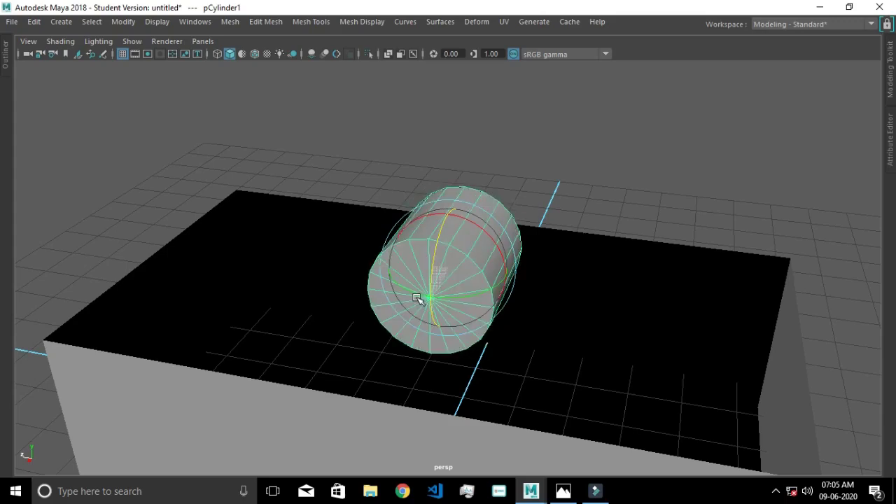
{"action": "scroll", "coordinate": [448, 301], "scroll_direction": "down", "scroll_amount": 3}
{"action": "left_click_drag", "start_coordinate": [469, 291], "coordinate": [462, 281]}
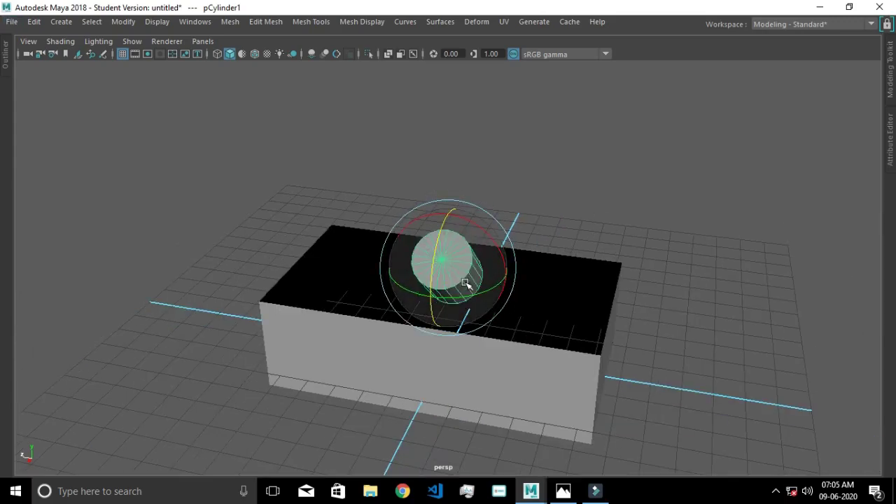
{"action": "left_click_drag", "start_coordinate": [413, 240], "coordinate": [436, 235]}
{"action": "key", "text": "ctrl+z"}
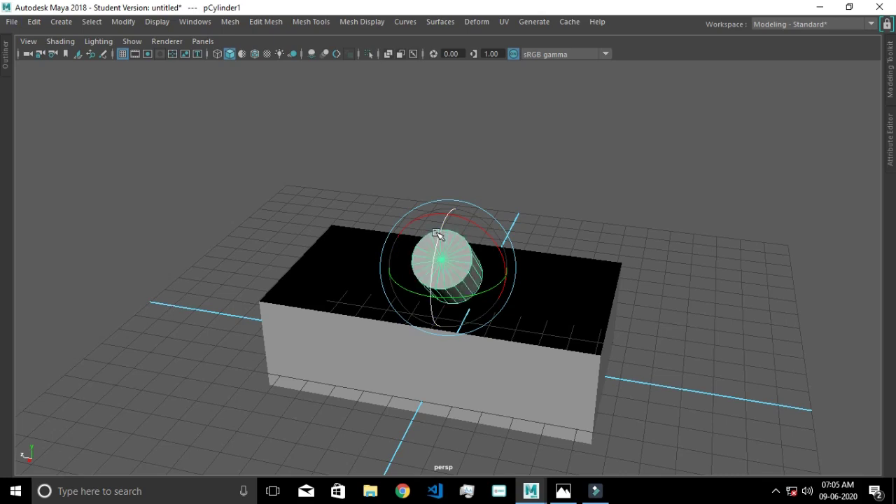
{"action": "mouse_move", "coordinate": [442, 226]}
{"action": "left_mouse_down"}
{"action": "mouse_move", "coordinate": [427, 260]}
{"action": "mouse_move", "coordinate": [460, 266]}
{"action": "mouse_move", "coordinate": [480, 260]}
{"action": "mouse_move", "coordinate": [486, 244]}
{"action": "left_mouse_up"}
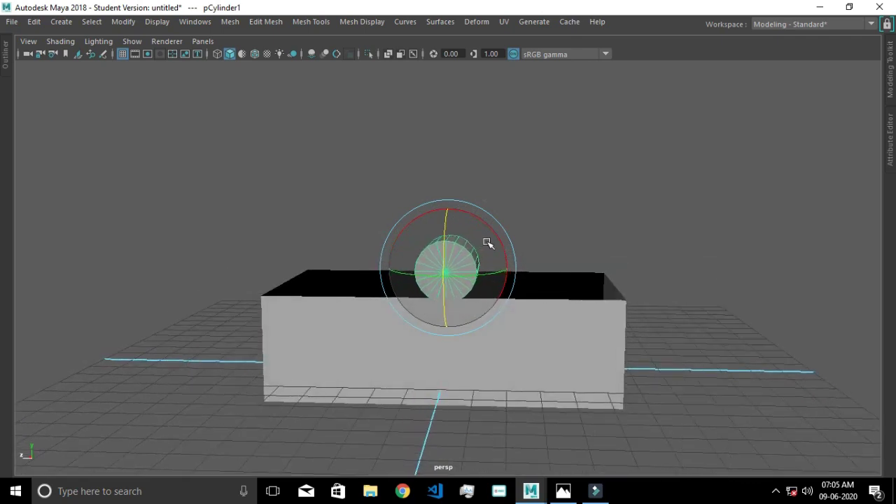
{"action": "key", "text": "space"}
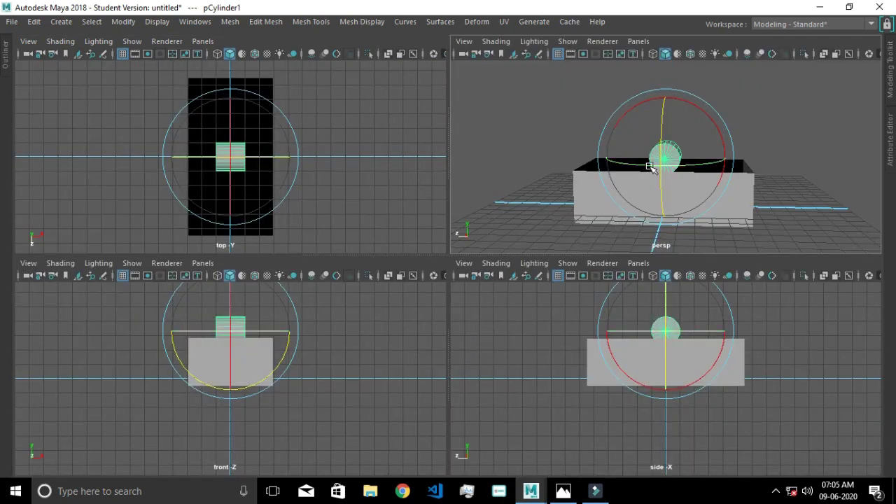
- Stretch the cylinder across the box's width and lower it onto the top edge near the right end
{"action": "key", "text": "r"}
{"action": "left_click_drag", "start_coordinate": [302, 156], "coordinate": [443, 180]}
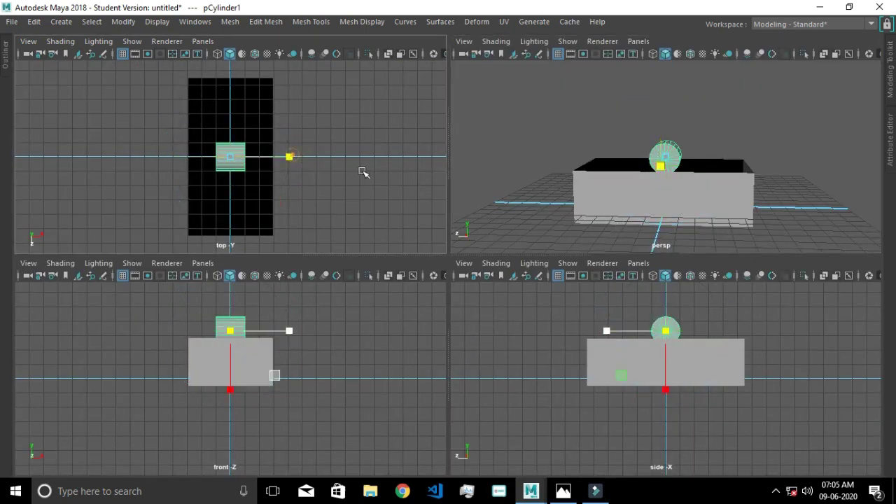
{"action": "key", "text": "w"}
{"action": "key", "text": "space"}
{"action": "key", "text": "4"}
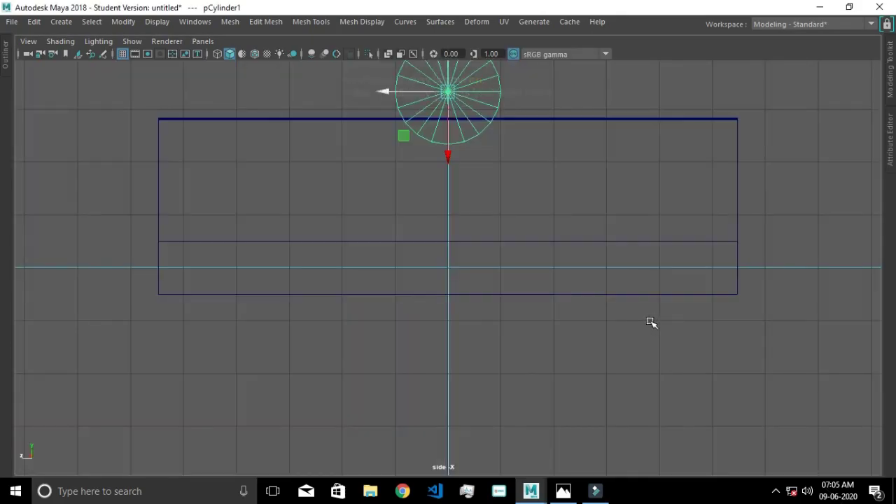
{"action": "scroll", "coordinate": [483, 193], "scroll_direction": "up", "scroll_amount": 2}
{"action": "middle_click_drag", "start_coordinate": [484, 194], "coordinate": [569, 291], "text": "alt"}
{"action": "scroll", "coordinate": [569, 291], "scroll_direction": "down", "scroll_amount": 2}
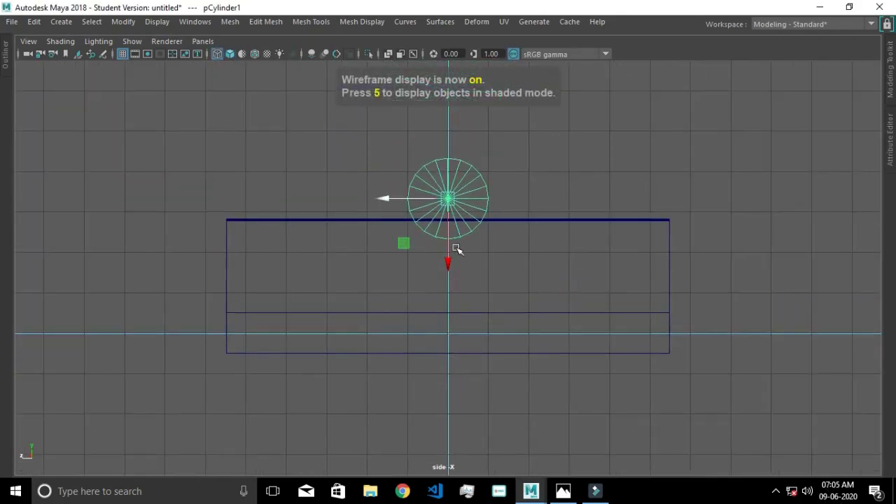
{"action": "mouse_move", "coordinate": [445, 262]}
{"action": "left_mouse_down"}
{"action": "mouse_move", "coordinate": [444, 278]}
{"action": "mouse_move", "coordinate": [432, 272]}
{"action": "left_mouse_up"}
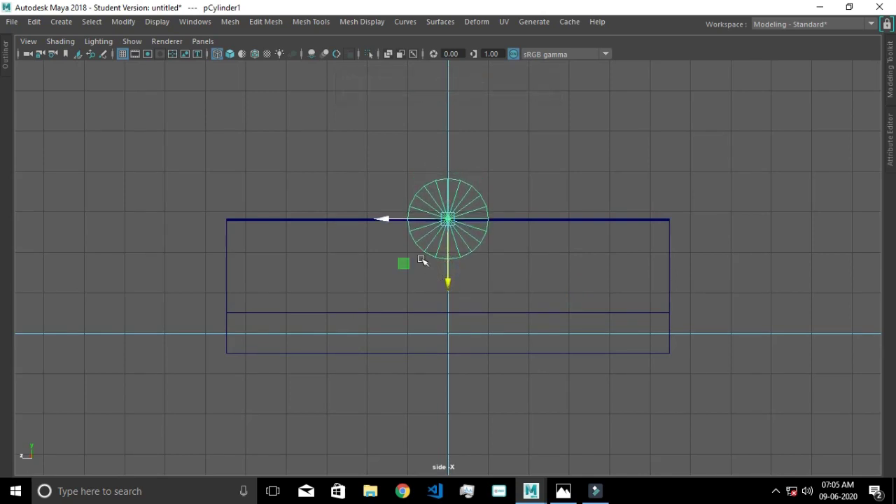
{"action": "left_click_drag", "start_coordinate": [374, 224], "coordinate": [506, 243]}
{"action": "left_click", "coordinate": [566, 275]}
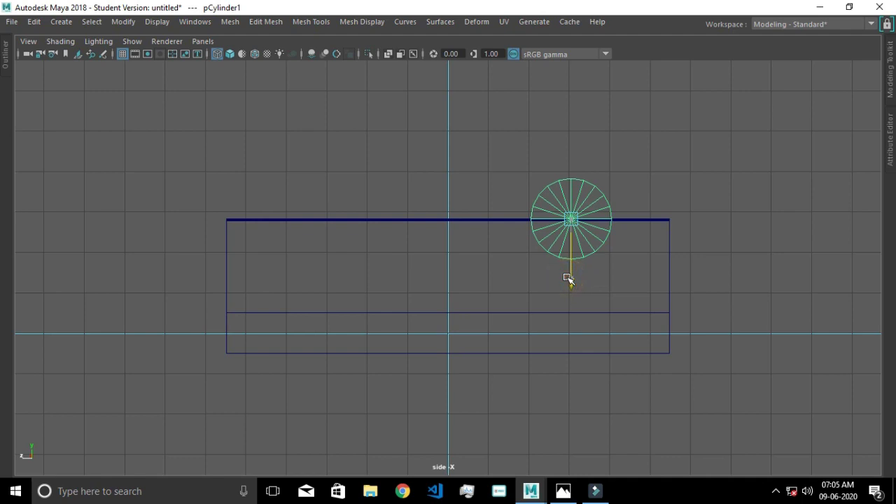
- Enlarge the cylinder uniformly and duplicate it twice, moving a copy to the left
{"action": "key", "text": "r"}
{"action": "left_click_drag", "start_coordinate": [572, 221], "coordinate": [597, 232]}
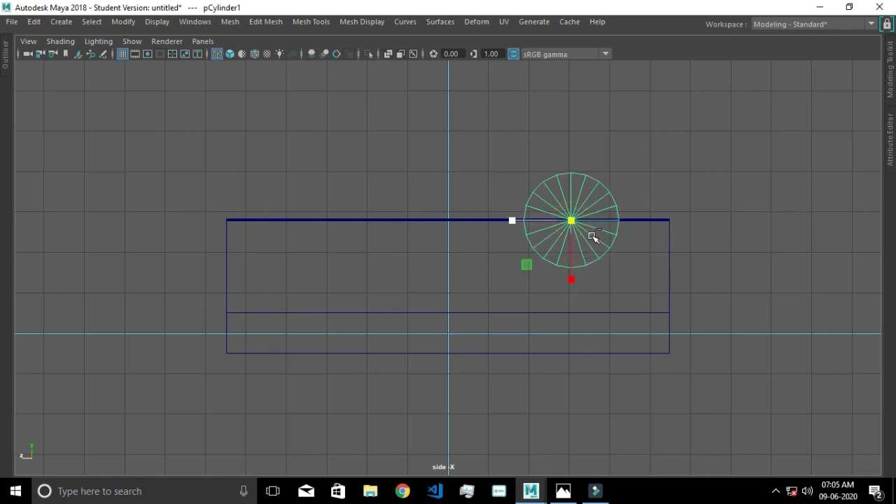
{"action": "key", "text": "ctrl+d"}
{"action": "key", "text": "w"}
{"action": "mouse_move", "coordinate": [510, 224]}
{"action": "left_mouse_down"}
{"action": "mouse_move", "coordinate": [373, 237]}
{"action": "mouse_move", "coordinate": [382, 237]}
{"action": "mouse_move", "coordinate": [252, 223]}
{"action": "mouse_move", "coordinate": [260, 225]}
{"action": "left_mouse_up"}
{"action": "key", "text": "ctrl+d"}
- Nudge the middle and right cylinders so all three are evenly spaced
{"action": "left_click", "coordinate": [451, 223], "text": "shift"}
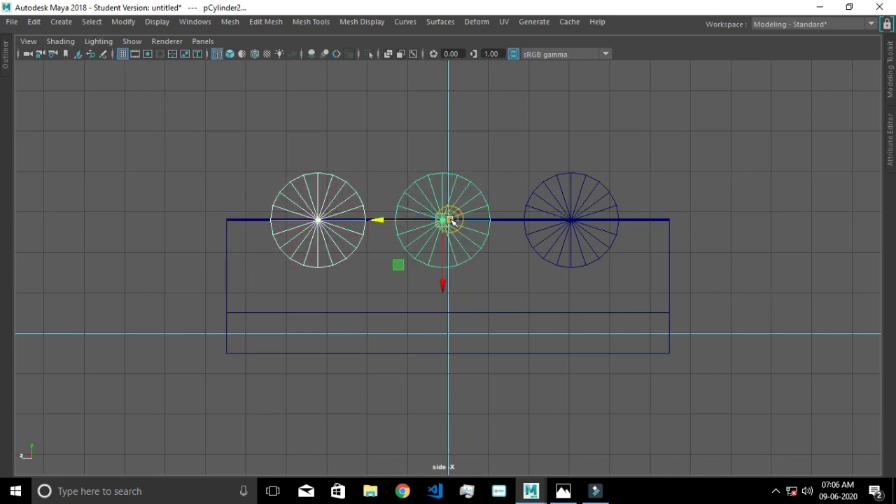
{"action": "left_click_drag", "start_coordinate": [379, 221], "coordinate": [384, 224]}
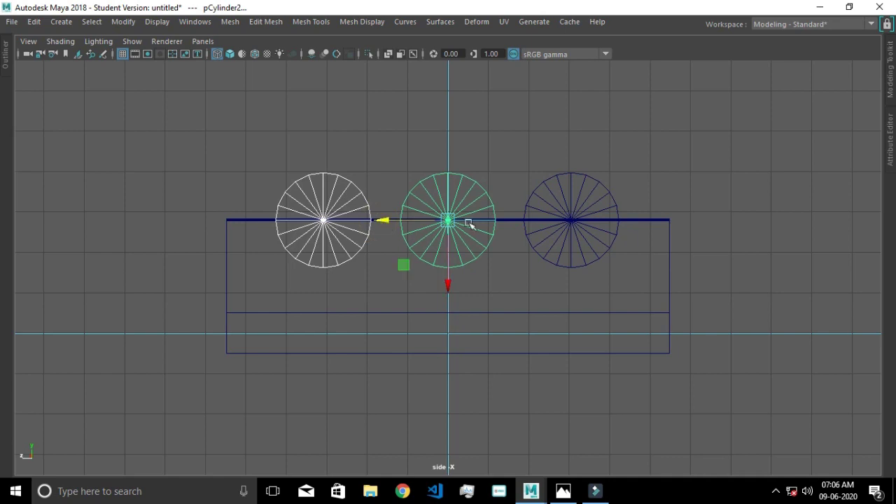
{"action": "left_click", "coordinate": [526, 223]}
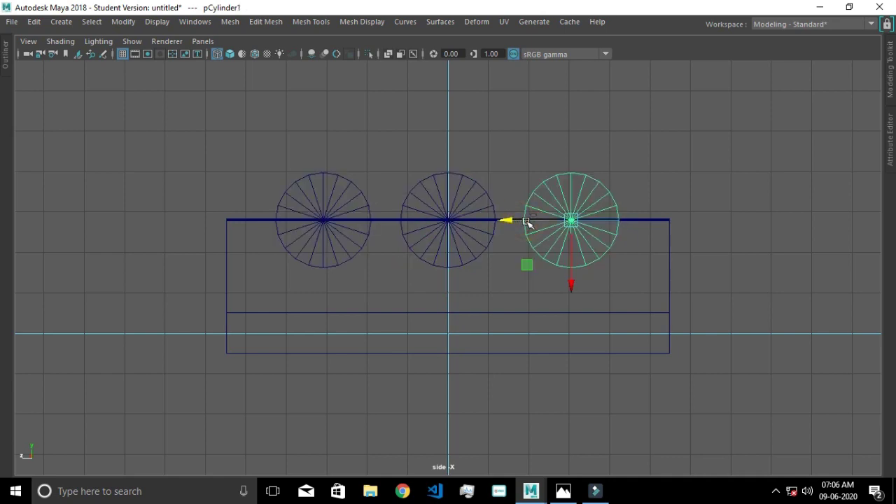
{"action": "left_click_drag", "start_coordinate": [509, 223], "coordinate": [514, 223]}
{"action": "left_click", "coordinate": [449, 196]}
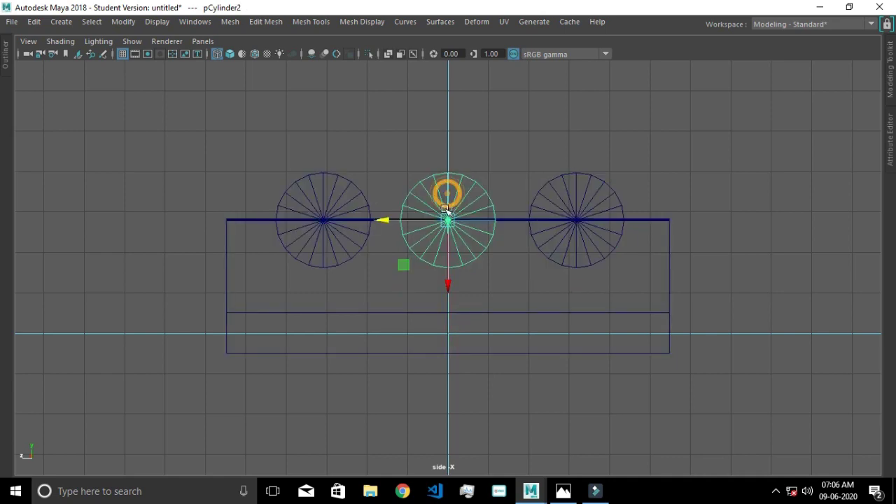
{"action": "left_click_drag", "start_coordinate": [384, 224], "coordinate": [384, 222]}
{"action": "left_click", "coordinate": [490, 108]}
- Select the box together with the left cylinder
{"action": "mouse_move", "coordinate": [251, 236]}
{"action": "left_mouse_down"}
{"action": "mouse_move", "coordinate": [318, 261]}
{"action": "mouse_move", "coordinate": [317, 243]}
{"action": "left_mouse_up"}
{"action": "left_click", "coordinate": [226, 308]}
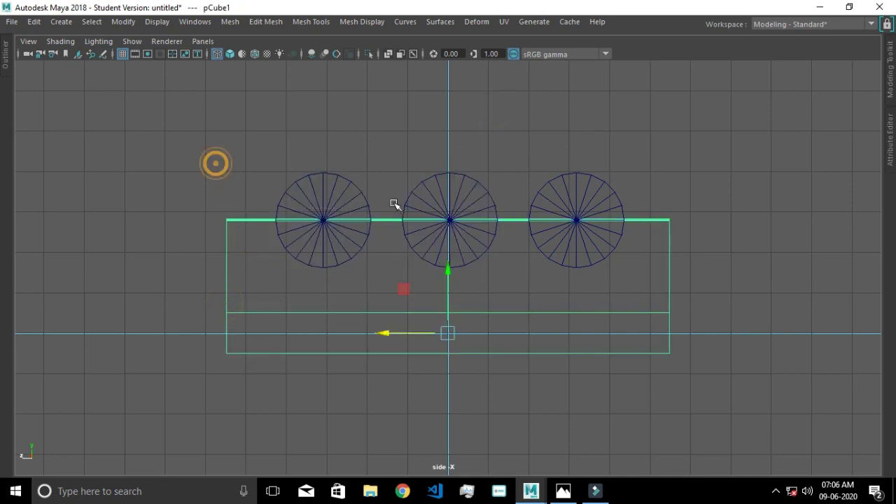
{"action": "left_click_drag", "start_coordinate": [217, 164], "coordinate": [396, 210], "text": "shift"}
- Subtract the left cylinder from the box with Mesh > Booleans > Difference, classification Normal
{"action": "left_click", "coordinate": [230, 22]}
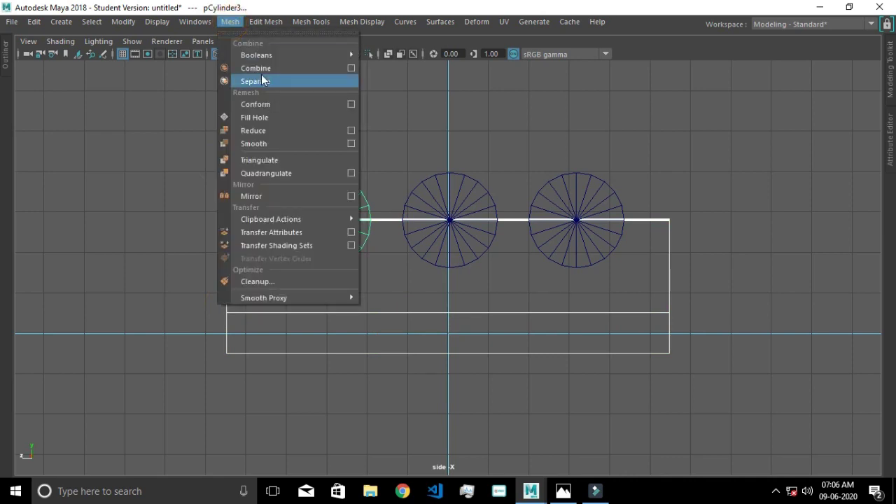
{"action": "left_click", "coordinate": [226, 23]}
{"action": "left_click", "coordinate": [227, 25]}
{"action": "mouse_move", "coordinate": [256, 55]}
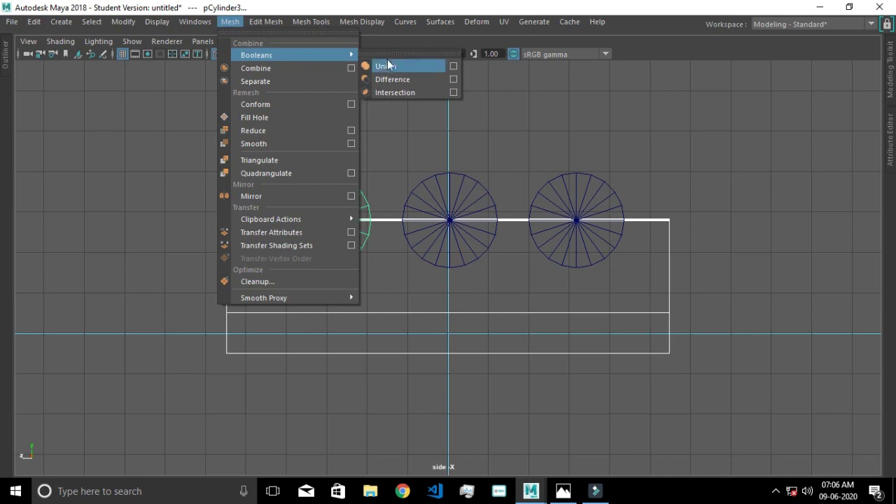
{"action": "left_click", "coordinate": [375, 80]}
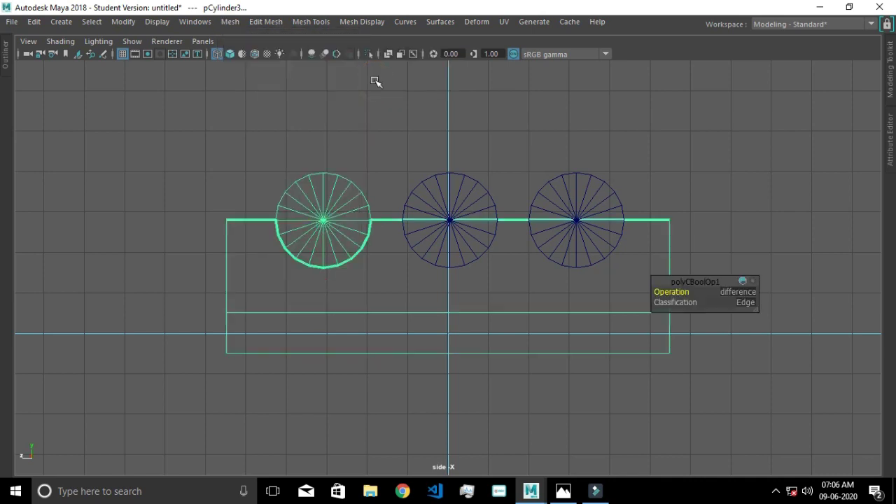
{"action": "left_click", "coordinate": [763, 306]}
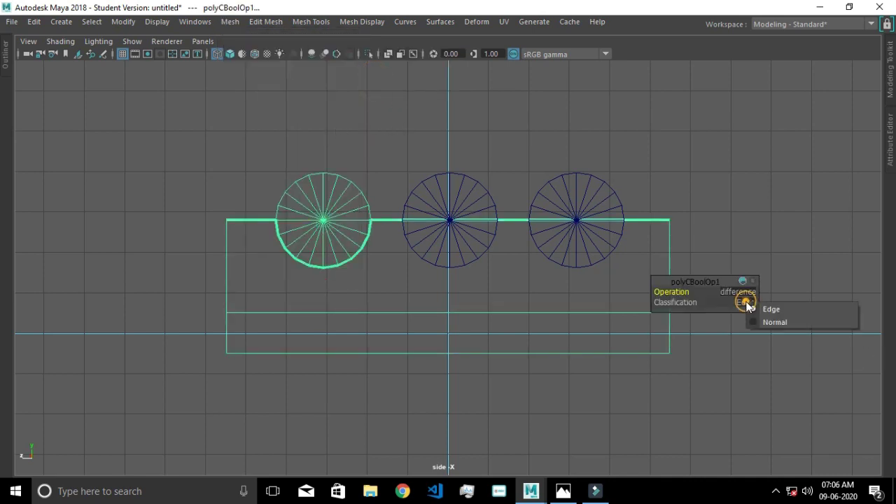
{"action": "left_click", "coordinate": [761, 320]}
{"action": "left_click", "coordinate": [373, 289]}
- Repeat the Difference with the middle cylinder, classification Normal
{"action": "left_click", "coordinate": [318, 226]}
{"action": "left_click", "coordinate": [422, 191]}
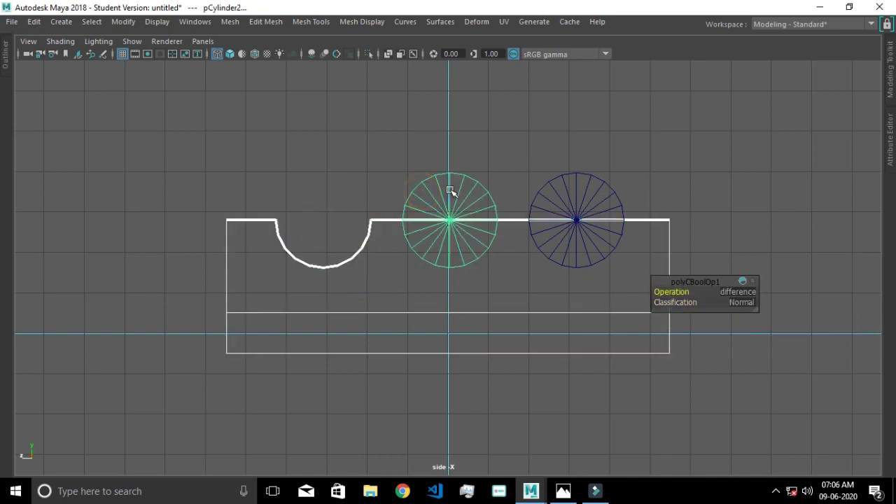
{"action": "key", "text": "g"}
{"action": "left_click", "coordinate": [749, 304]}
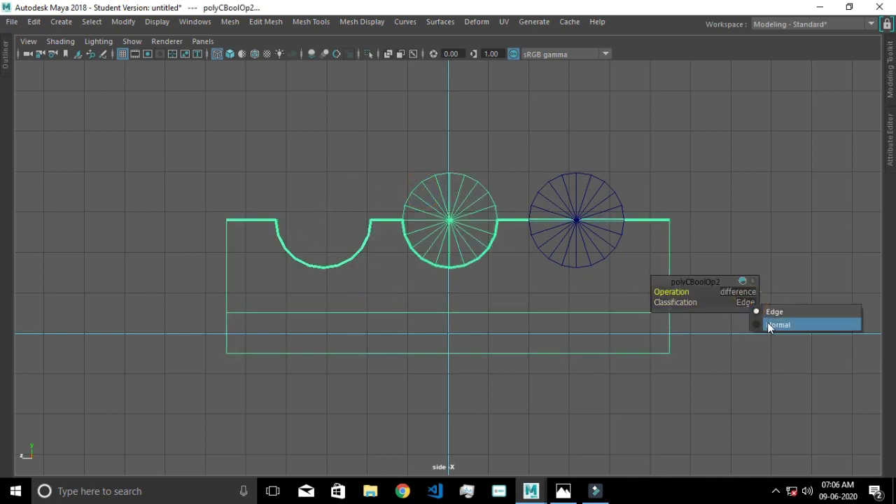
{"action": "left_click", "coordinate": [768, 323]}
{"action": "left_click", "coordinate": [564, 277]}
- Repeat the Difference with the right cylinder, classification Normal, then deselect
{"action": "left_click", "coordinate": [441, 210]}
{"action": "left_click", "coordinate": [534, 206]}
{"action": "left_click", "coordinate": [564, 203]}
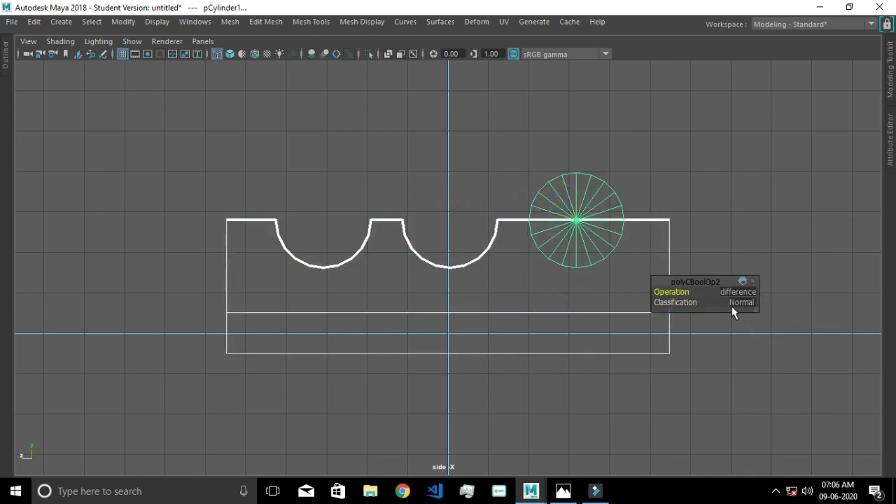
{"action": "key", "text": "g"}
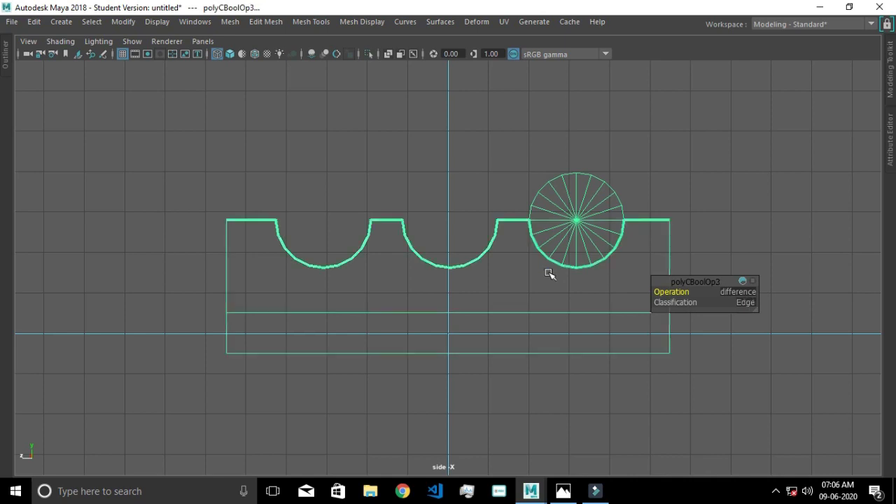
{"action": "left_click", "coordinate": [747, 308]}
{"action": "left_click", "coordinate": [764, 322]}
{"action": "left_click", "coordinate": [732, 236]}
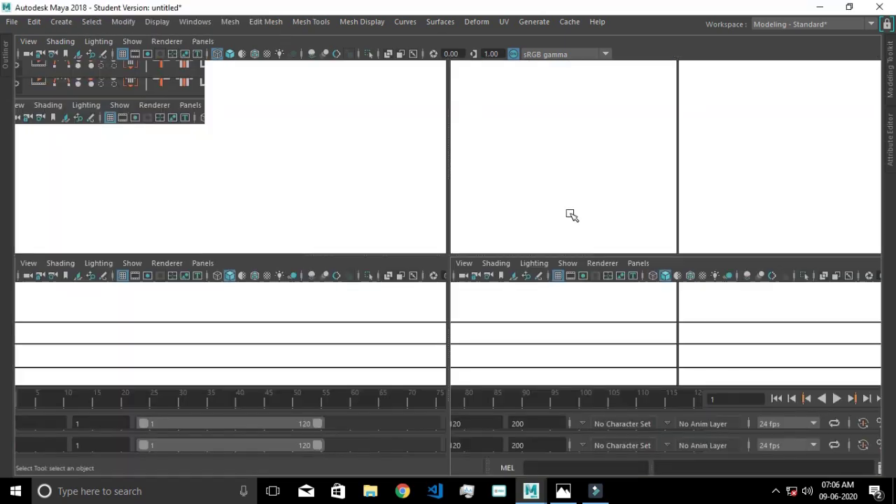
{"action": "key", "text": "space"}
- Tumble around the box to inspect the three arches, then undo the Boolean cuts
{"action": "mouse_move", "coordinate": [600, 240]}
{"action": "left_mouse_down", "text": "alt"}
{"action": "mouse_move", "coordinate": [579, 274]}
{"action": "mouse_move", "coordinate": [399, 268]}
{"action": "mouse_move", "coordinate": [350, 255]}
{"action": "left_mouse_up", "text": "alt"}
{"action": "right_click_drag", "start_coordinate": [350, 254], "coordinate": [437, 334], "text": "alt"}
{"action": "mouse_move", "coordinate": [602, 366]}
{"action": "left_mouse_down", "text": "alt"}
{"action": "mouse_move", "coordinate": [516, 286]}
{"action": "mouse_move", "coordinate": [630, 285]}
{"action": "mouse_move", "coordinate": [584, 300]}
{"action": "mouse_move", "coordinate": [553, 296]}
{"action": "mouse_move", "coordinate": [564, 299]}
{"action": "left_mouse_up", "text": "alt"}
{"action": "scroll", "coordinate": [564, 299], "scroll_direction": "down", "scroll_amount": 5}
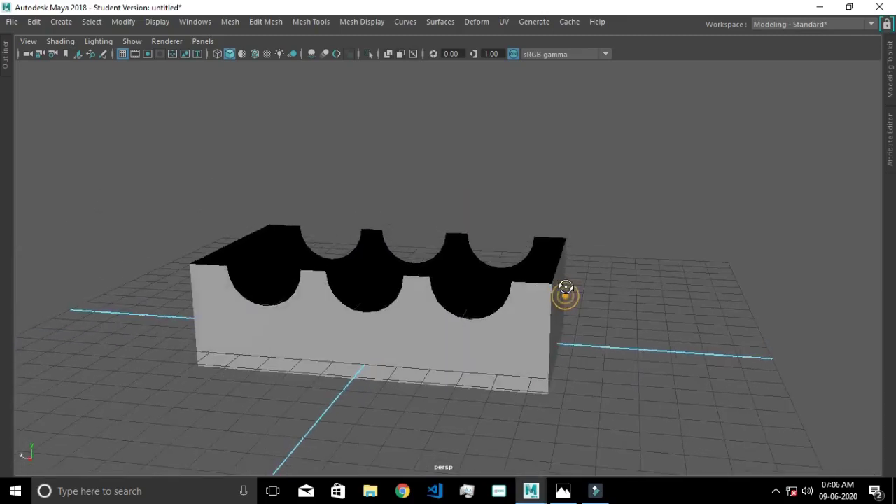
{"action": "key", "text": "ctrl+z"}
{"action": "key", "text": "ctrl+z"}
{"action": "key", "text": "ctrl+z"}
{"action": "key", "text": "ctrl+z"}
{"action": "key", "text": "ctrl+z"}
{"action": "key", "text": "ctrl+z"}
{"action": "key", "text": "ctrl+z"}
{"action": "key", "text": "ctrl+z"}
{"action": "key", "text": "ctrl+z"}
{"action": "key", "text": "ctrl+z"}
{"action": "key", "text": "ctrl+z"}
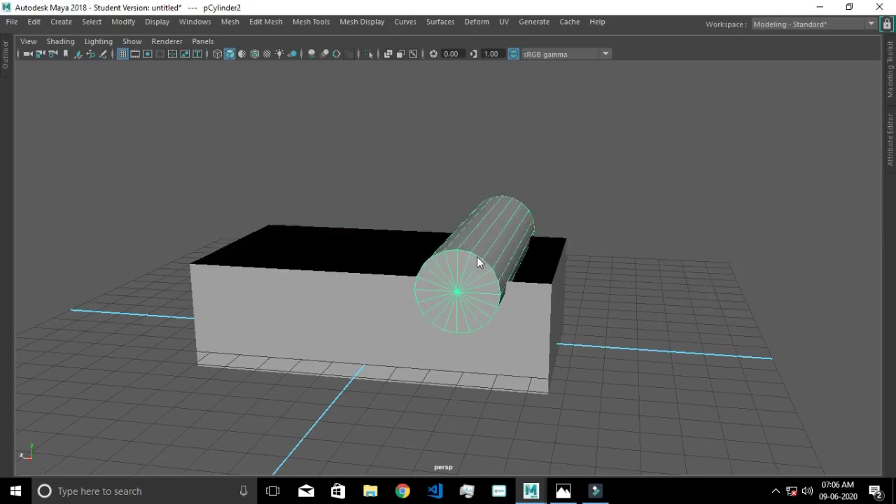
{"action": "key", "text": "space"}
{"action": "key", "text": "space"}
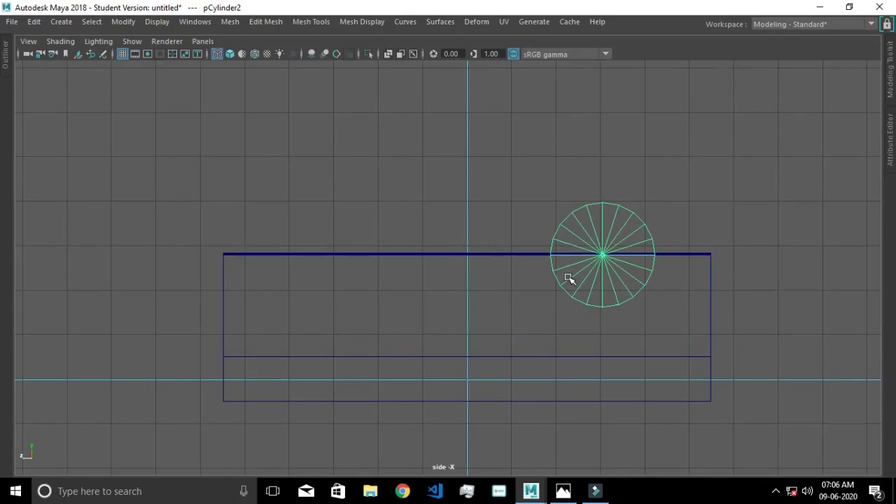
- Duplicate a cylinder to the body's left end and delete the right-hand cylinder
{"action": "scroll", "coordinate": [595, 259], "scroll_direction": "down", "scroll_amount": 2}
{"action": "scroll", "coordinate": [593, 242], "scroll_direction": "up", "scroll_amount": 1}
{"action": "key", "text": "w"}
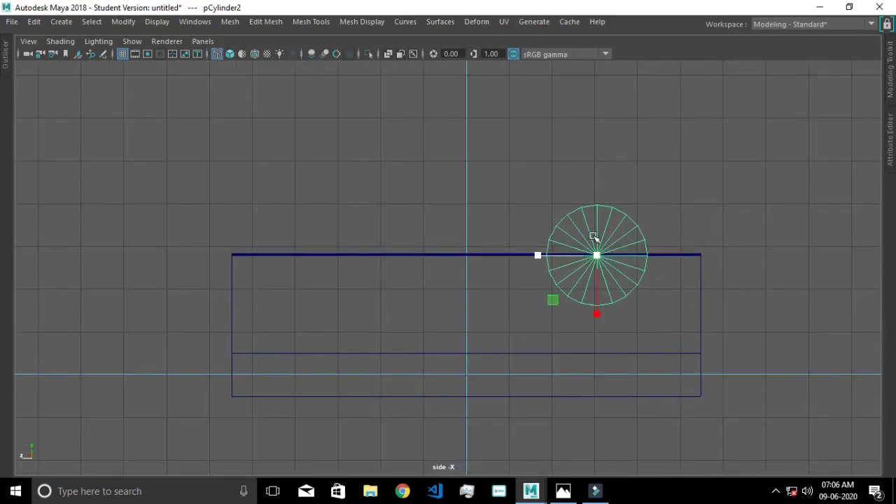
{"action": "key", "text": "F8"}
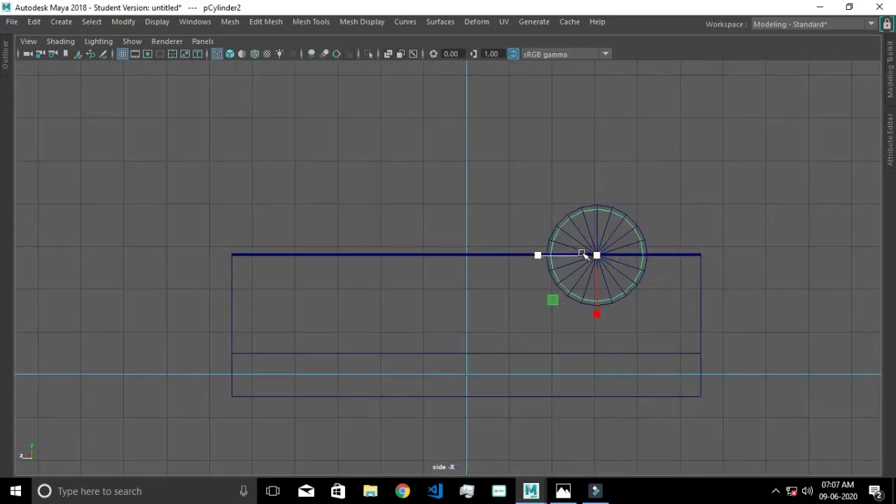
{"action": "left_click_drag", "start_coordinate": [549, 258], "coordinate": [274, 252]}
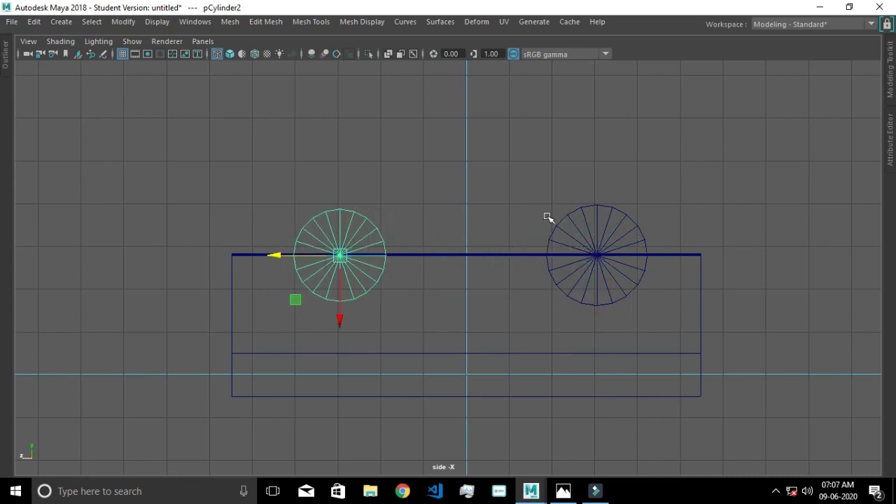
{"action": "left_click_drag", "start_coordinate": [543, 213], "coordinate": [704, 216]}
{"action": "key", "text": "Delete"}
- Place another copy at the body's centre and shift all three cylinders left together
{"action": "left_click", "coordinate": [348, 216]}
{"action": "left_click", "coordinate": [348, 213]}
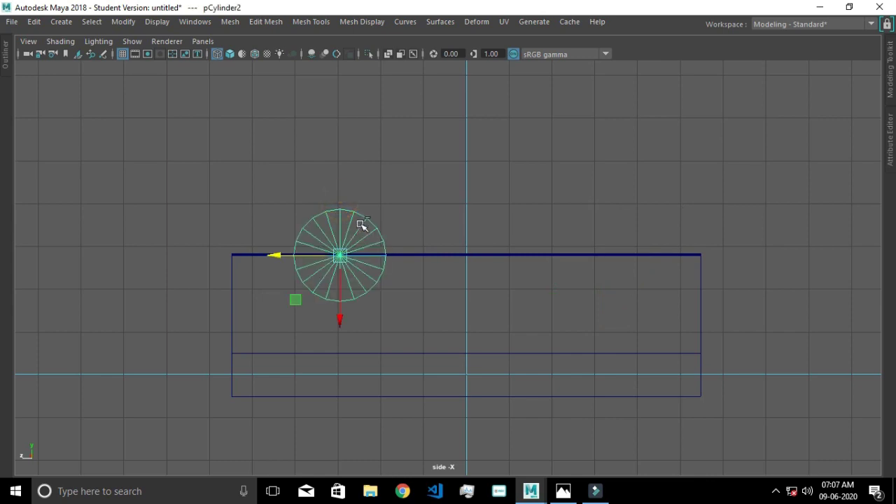
{"action": "left_click_drag", "start_coordinate": [277, 258], "coordinate": [399, 272]}
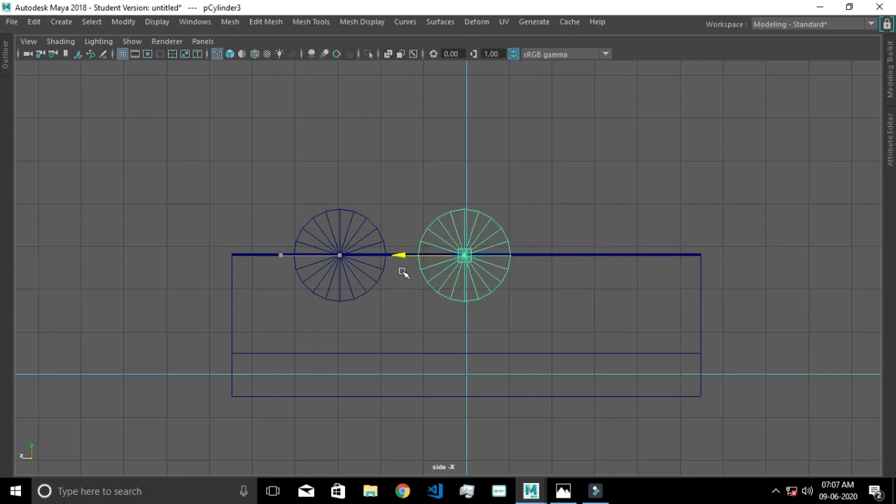
{"action": "mouse_move", "coordinate": [399, 272]}
{"action": "left_mouse_down"}
{"action": "mouse_move", "coordinate": [570, 290]}
{"action": "mouse_move", "coordinate": [527, 280]}
{"action": "left_mouse_up"}
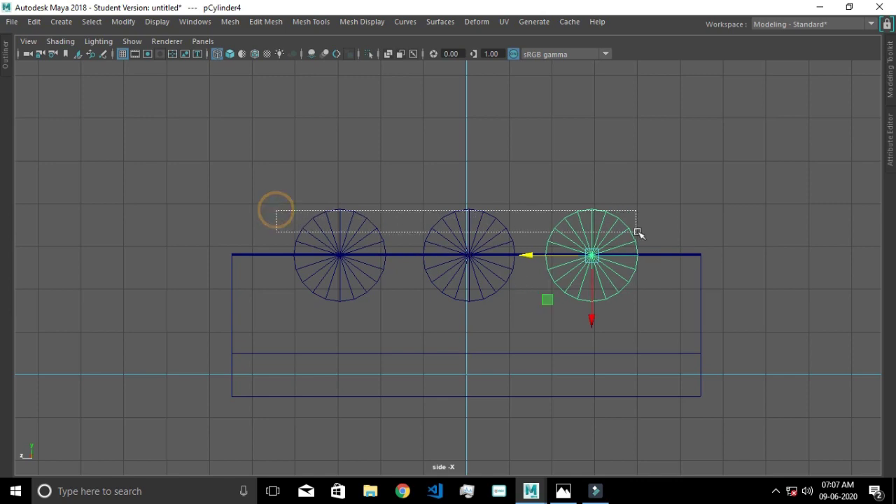
{"action": "left_click_drag", "start_coordinate": [276, 212], "coordinate": [640, 234]}
{"action": "left_click_drag", "start_coordinate": [275, 254], "coordinate": [255, 254]}
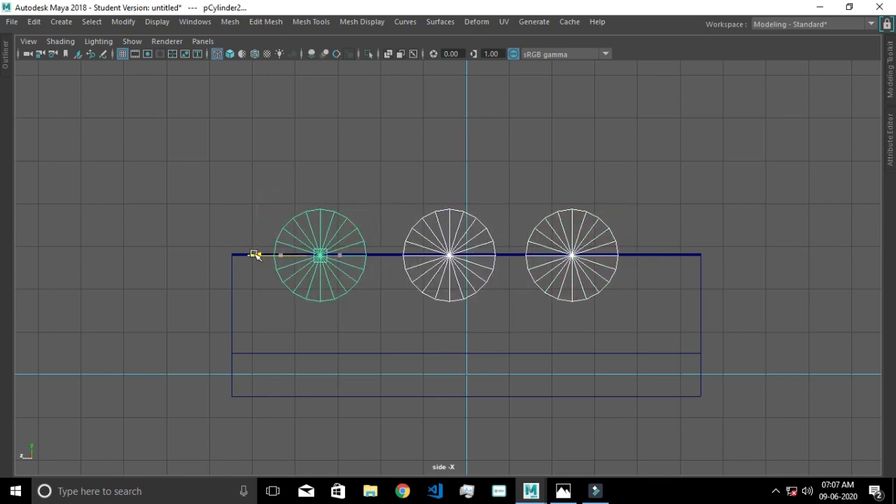
{"action": "left_click", "coordinate": [444, 180]}
- Subtract the left cylinder from the car body with a Difference boolean
{"action": "mouse_move", "coordinate": [160, 266]}
{"action": "left_mouse_down"}
{"action": "mouse_move", "coordinate": [254, 226]}
{"action": "mouse_move", "coordinate": [329, 232]}
{"action": "left_mouse_up"}
{"action": "left_click_drag", "start_coordinate": [254, 210], "coordinate": [334, 226], "text": "shift"}
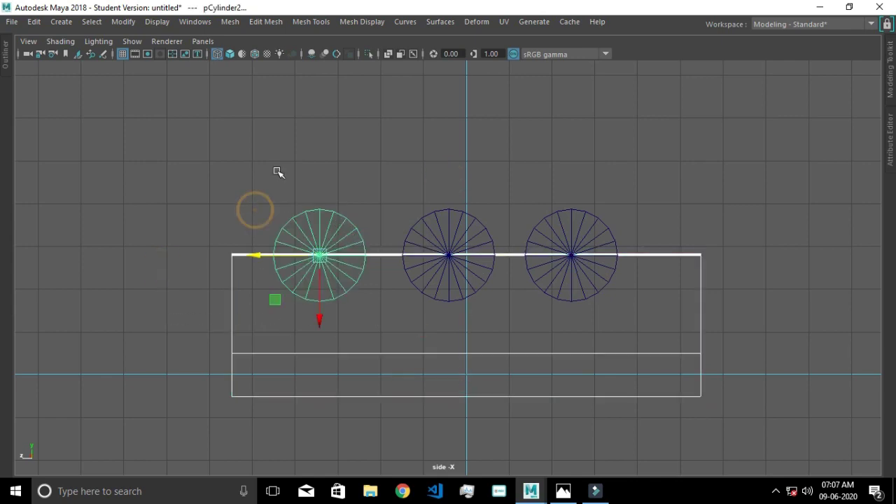
{"action": "left_click", "coordinate": [231, 22]}
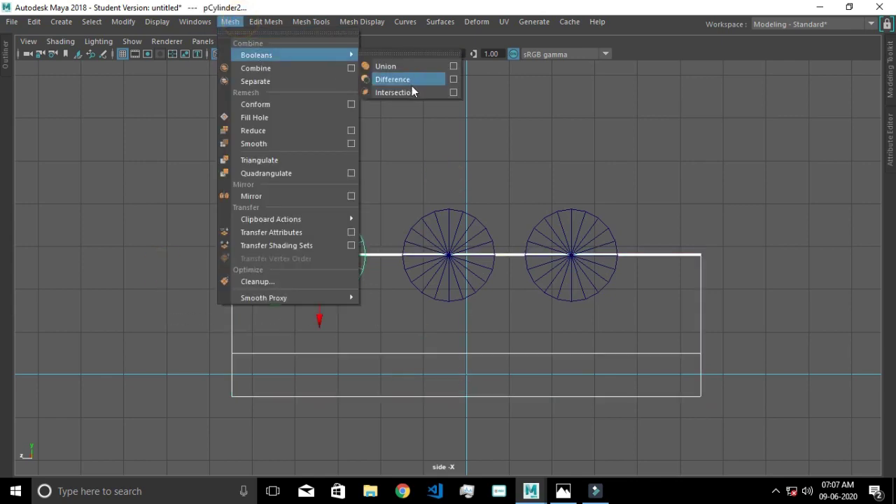
{"action": "left_click", "coordinate": [410, 80]}
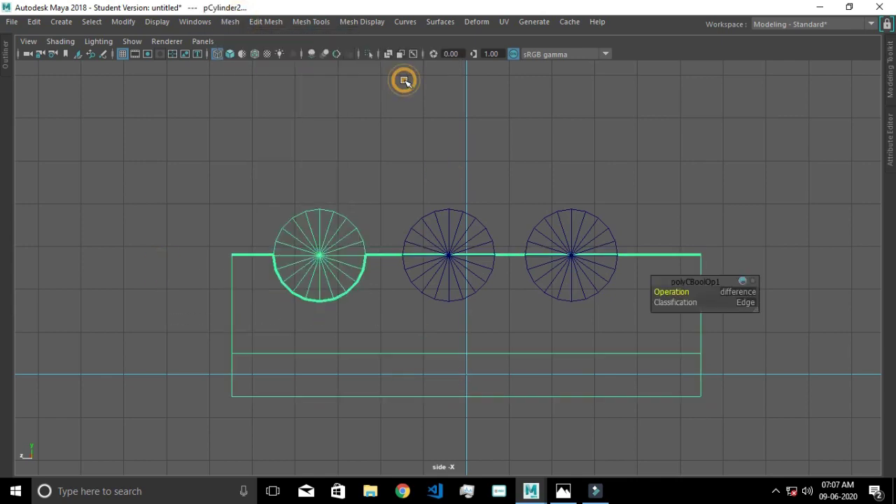
- Set the left cut's classification to Normal, then subtract the middle cylinder, also Normal
{"action": "left_click", "coordinate": [746, 303]}
{"action": "left_click", "coordinate": [758, 320]}
{"action": "left_click", "coordinate": [417, 236]}
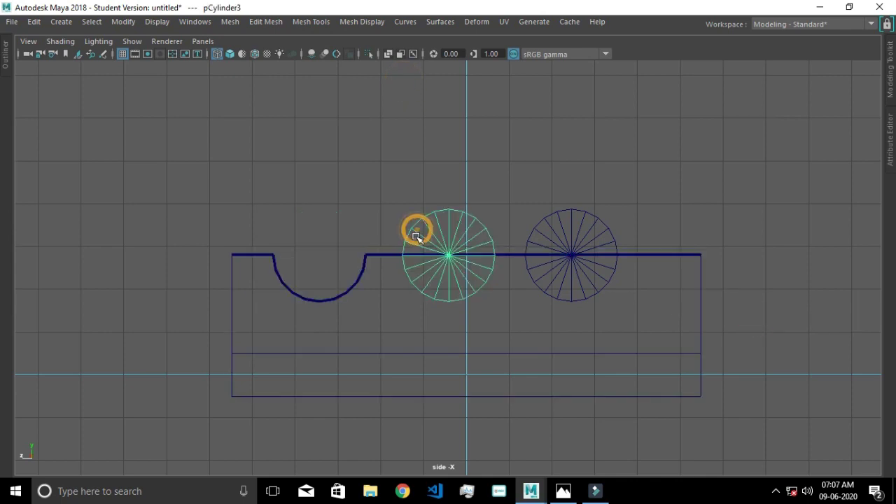
{"action": "left_click", "coordinate": [334, 234]}
{"action": "left_click_drag", "start_coordinate": [399, 224], "coordinate": [464, 234], "text": "shift"}
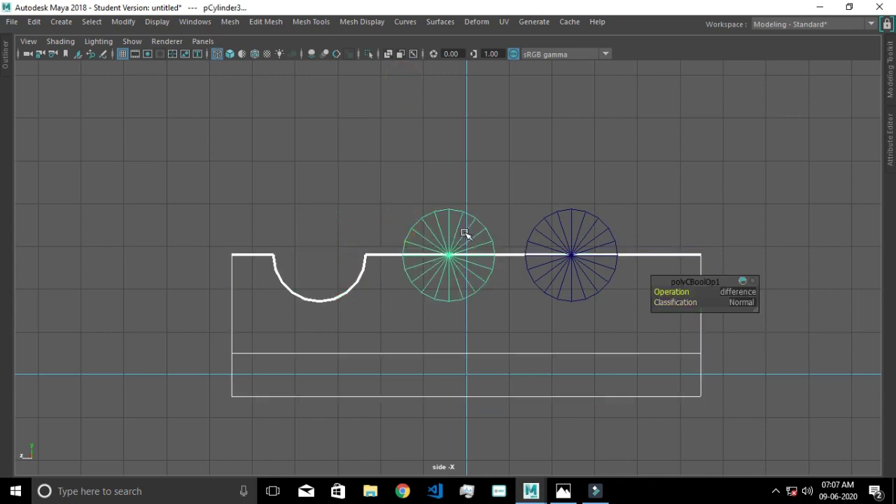
{"action": "key", "text": "g"}
{"action": "left_click", "coordinate": [751, 301]}
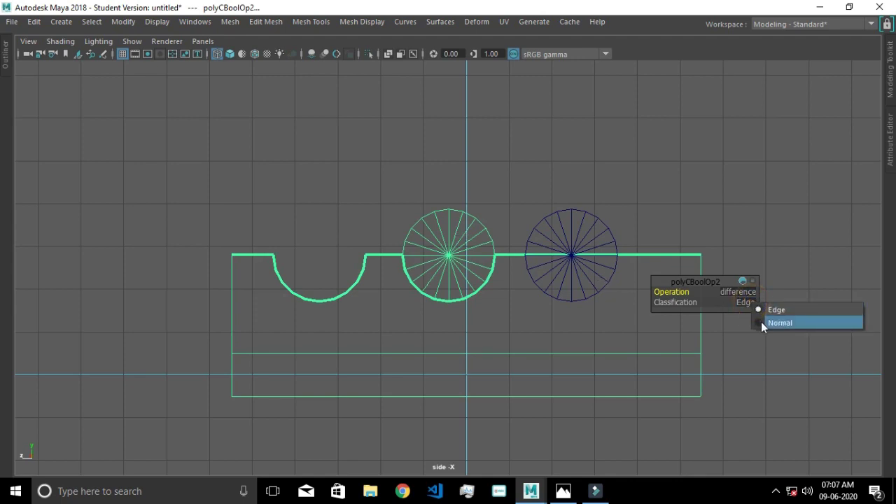
{"action": "left_click", "coordinate": [761, 322]}
- Subtract the right cylinder from the body with Normal classification
{"action": "left_click_drag", "start_coordinate": [516, 241], "coordinate": [560, 246], "text": "shift"}
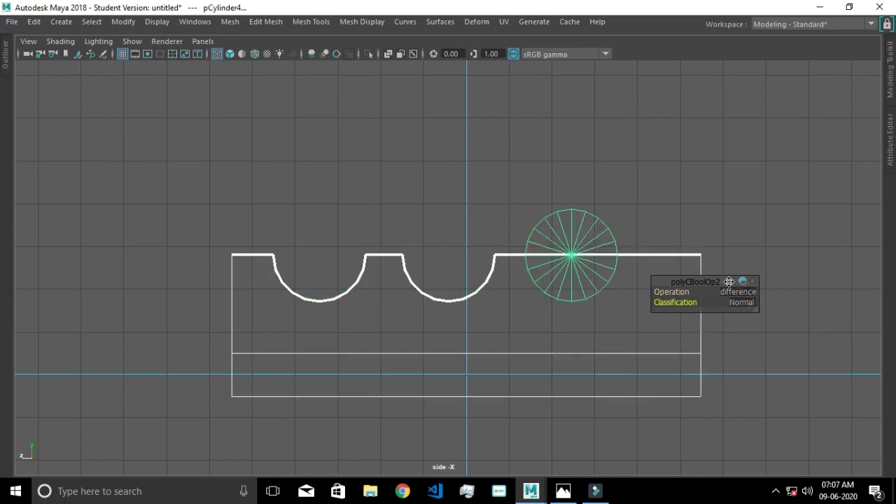
{"action": "key", "text": "g"}
{"action": "left_click", "coordinate": [748, 305]}
{"action": "left_click", "coordinate": [764, 321]}
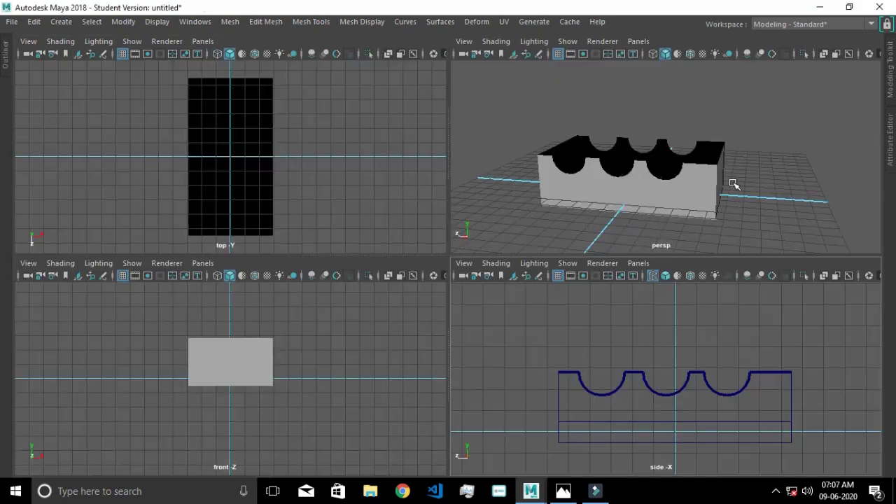
- Maximize the perspective view, orbit above the body, and begin extruding its faces
{"action": "key", "text": "space"}
{"action": "scroll", "coordinate": [597, 264], "scroll_direction": "up", "scroll_amount": 2}
{"action": "left_click_drag", "start_coordinate": [597, 263], "coordinate": [580, 245], "text": "alt"}
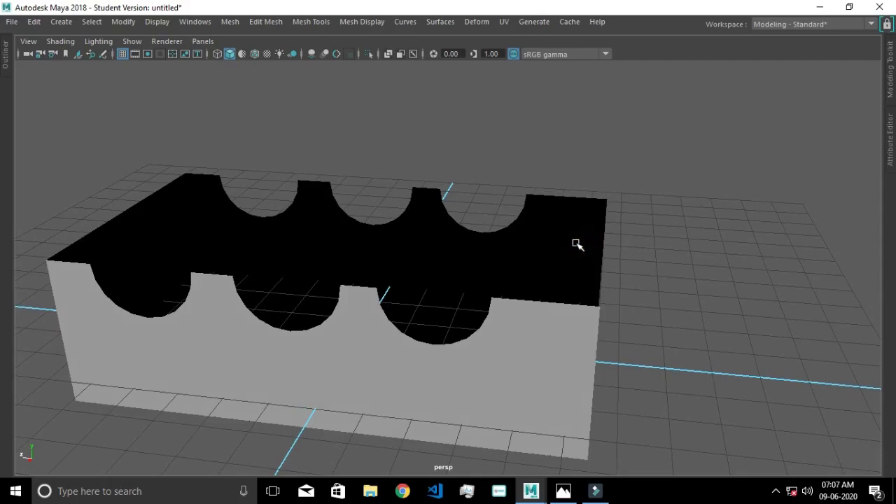
{"action": "left_click", "coordinate": [488, 235]}
{"action": "key", "text": "ctrl+e"}
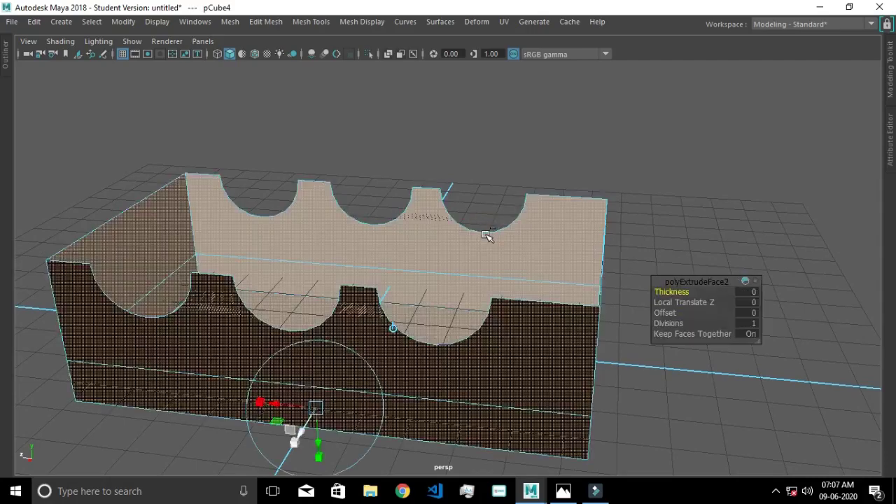
- Drag the extrusion to give the arched body's walls thickness
{"action": "left_click_drag", "start_coordinate": [471, 256], "coordinate": [272, 339], "text": "alt"}
{"action": "mouse_move", "coordinate": [252, 418]}
{"action": "left_mouse_down"}
{"action": "mouse_move", "coordinate": [228, 408]}
{"action": "mouse_move", "coordinate": [330, 406]}
{"action": "mouse_move", "coordinate": [310, 416]}
{"action": "mouse_move", "coordinate": [295, 371]}
{"action": "mouse_move", "coordinate": [310, 364]}
{"action": "left_mouse_up"}
{"action": "key", "text": "F10"}
- Slide the right vertical corner edge inward along X
{"action": "left_click", "coordinate": [534, 224]}
{"action": "key", "text": "w"}
{"action": "left_click_drag", "start_coordinate": [481, 203], "coordinate": [451, 214]}
{"action": "mouse_move", "coordinate": [470, 250]}
{"action": "left_mouse_down", "text": "alt"}
{"action": "mouse_move", "coordinate": [474, 231]}
{"action": "mouse_move", "coordinate": [481, 245]}
{"action": "left_mouse_up", "text": "alt"}
{"action": "mouse_move", "coordinate": [444, 200]}
{"action": "left_mouse_down"}
{"action": "mouse_move", "coordinate": [496, 219]}
{"action": "mouse_move", "coordinate": [202, 260]}
{"action": "mouse_move", "coordinate": [474, 276]}
{"action": "mouse_move", "coordinate": [476, 268]}
{"action": "left_mouse_up"}
{"action": "scroll", "coordinate": [481, 310], "scroll_direction": "up", "scroll_amount": 3}
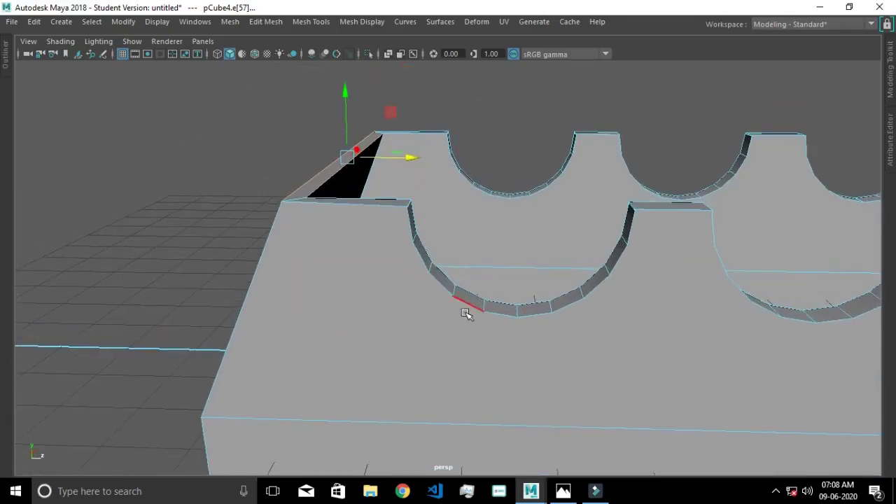
{"action": "key", "text": "F8"}
- With Multi-Cut, cut an edge across the pillar between the first two arches
{"action": "right_click_drag", "start_coordinate": [498, 152], "coordinate": [437, 154], "text": "shift"}
{"action": "scroll", "coordinate": [532, 215], "scroll_direction": "up", "scroll_amount": 3}
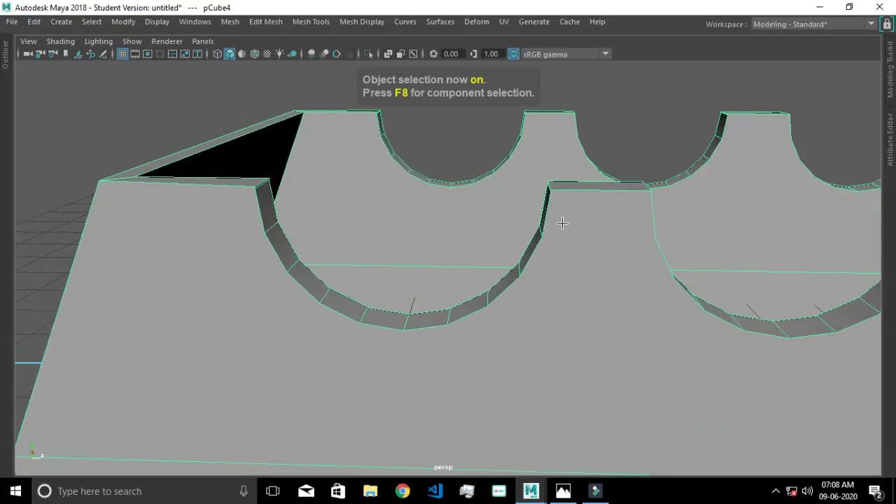
{"action": "middle_click_drag", "start_coordinate": [562, 222], "coordinate": [556, 230], "text": "alt"}
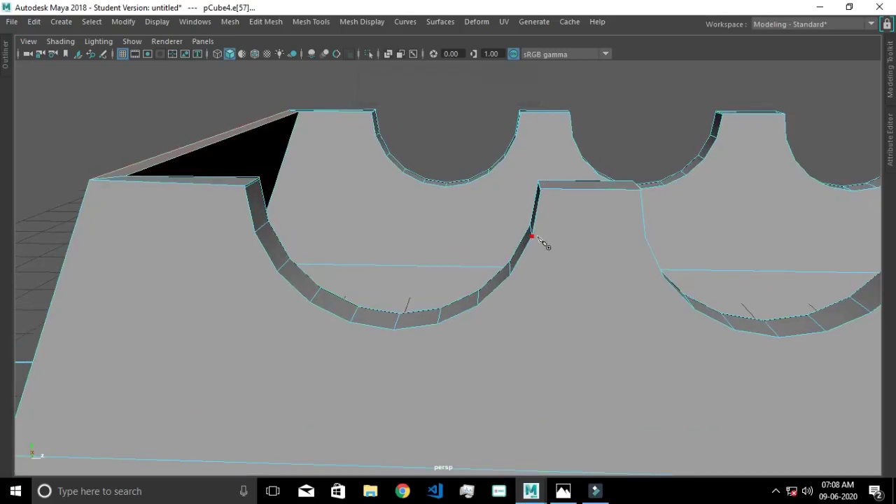
{"action": "key", "text": "F8"}
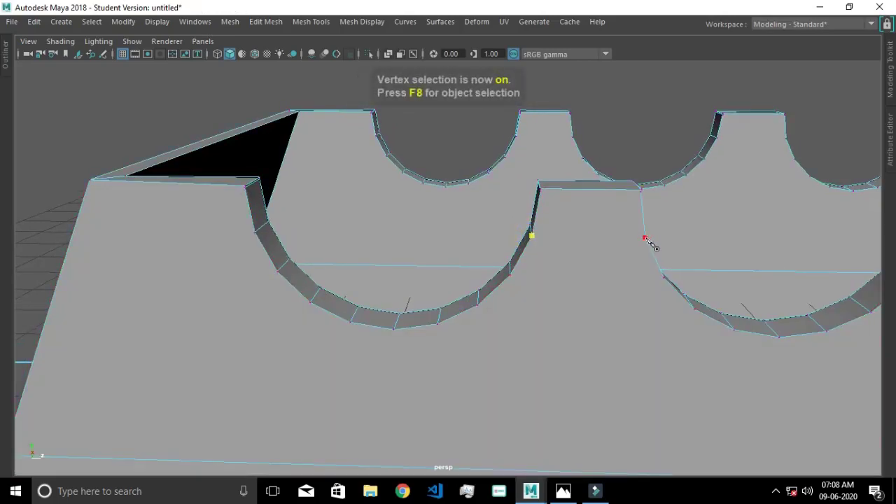
{"action": "left_click", "coordinate": [645, 238]}
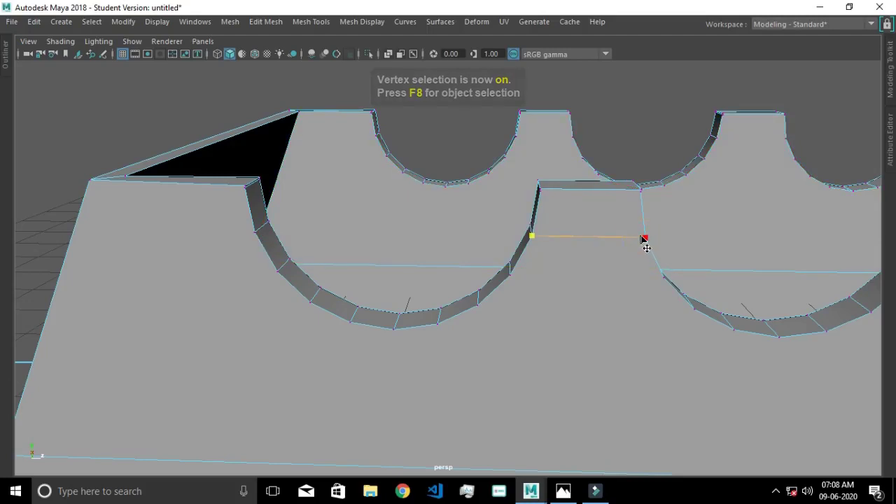
{"action": "key", "text": "Return"}
- Cut two more edges lower across the face between the left and right arches
{"action": "left_click", "coordinate": [663, 278]}
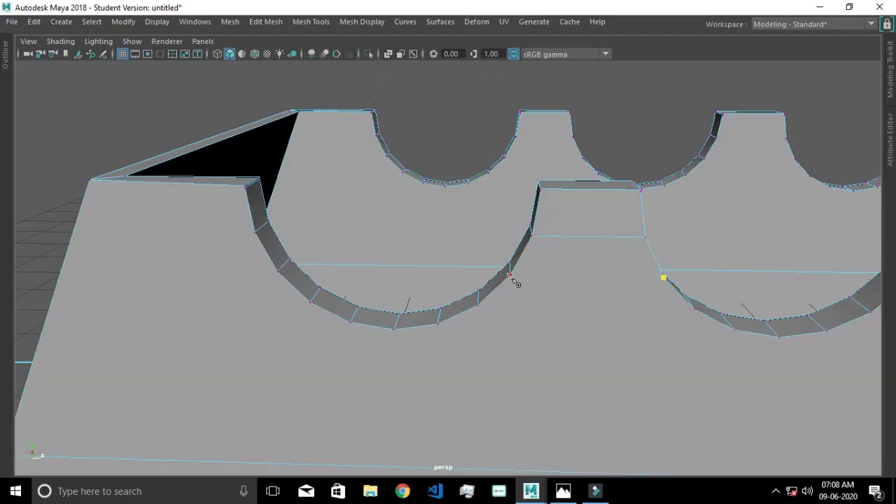
{"action": "left_click", "coordinate": [476, 305]}
{"action": "left_click", "coordinate": [691, 309]}
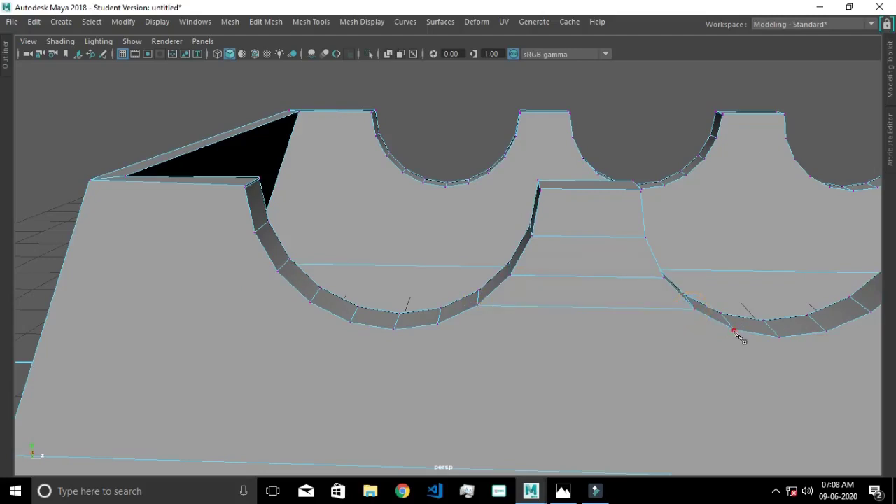
{"action": "left_click", "coordinate": [438, 324]}
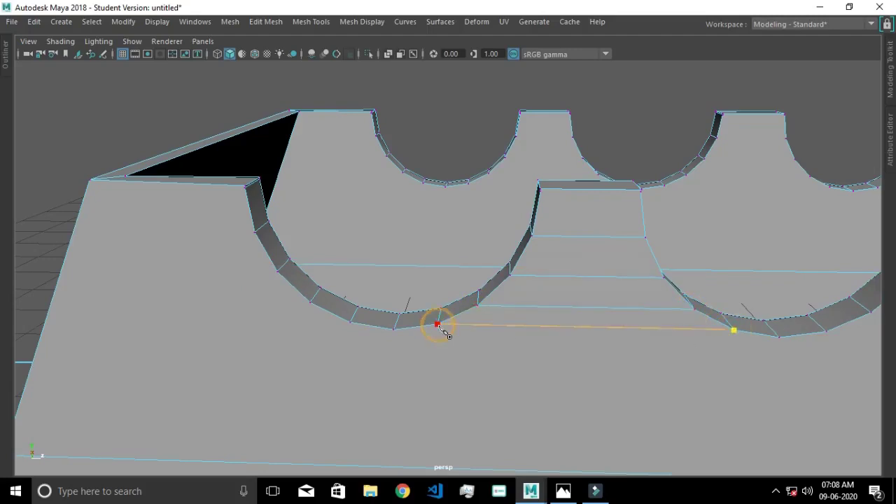
{"action": "mouse_move", "coordinate": [543, 317]}
{"action": "left_mouse_down", "text": "alt"}
{"action": "mouse_move", "coordinate": [406, 274]}
{"action": "mouse_move", "coordinate": [428, 212]}
{"action": "left_mouse_up", "text": "alt"}
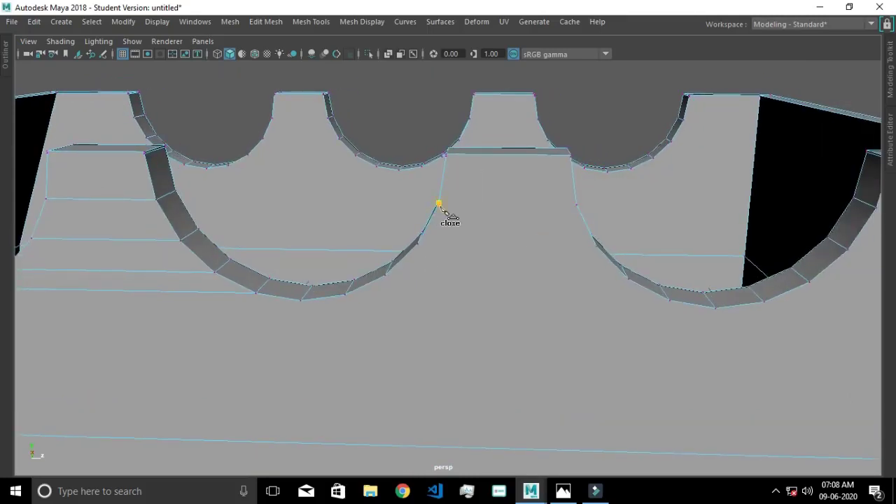
{"action": "left_click", "coordinate": [576, 205]}
{"action": "key", "text": "Escape"}
{"action": "left_click", "coordinate": [418, 243]}
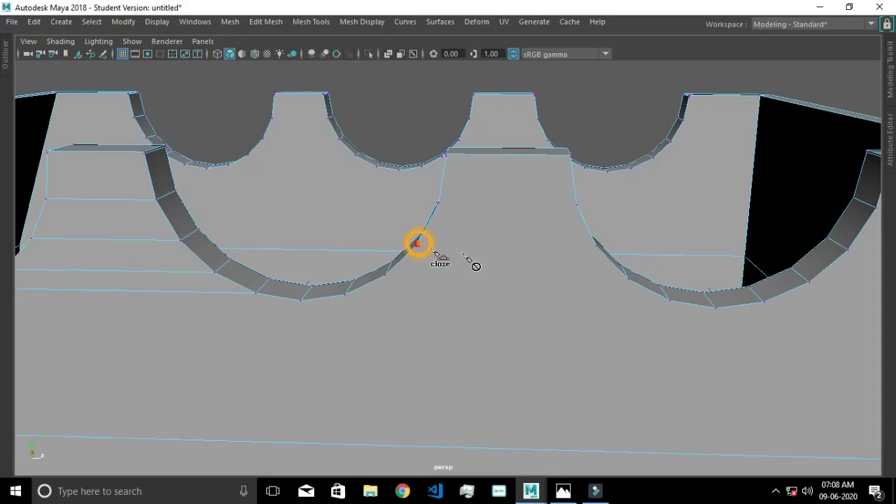
{"action": "left_click", "coordinate": [595, 246]}
{"action": "key", "text": "Return"}
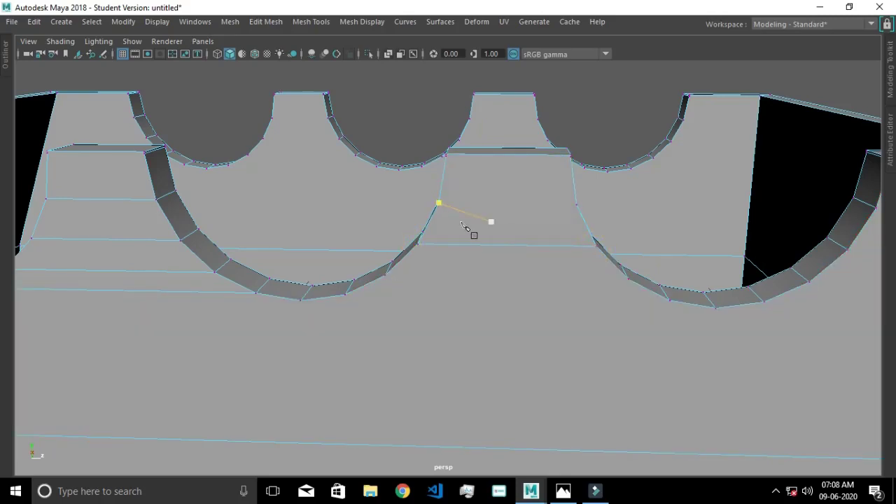
- Discard an unwanted cut across the pillar and reorient the view to the ramp face
{"action": "left_click", "coordinate": [441, 206]}
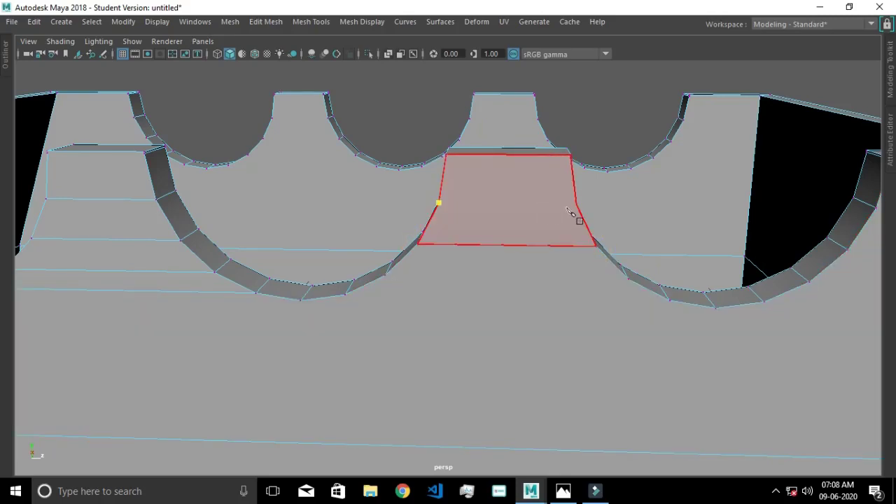
{"action": "left_click", "coordinate": [576, 205]}
{"action": "key", "text": "Escape"}
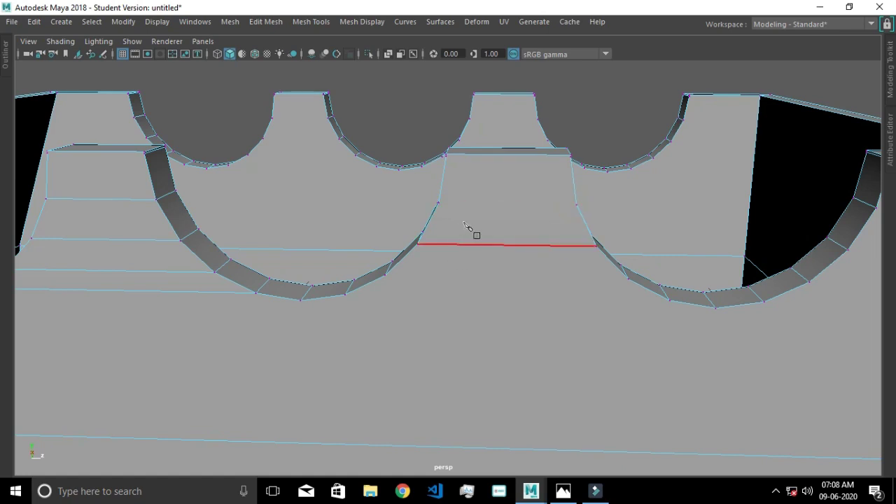
{"action": "left_click_drag", "start_coordinate": [508, 259], "coordinate": [539, 273], "text": "alt"}
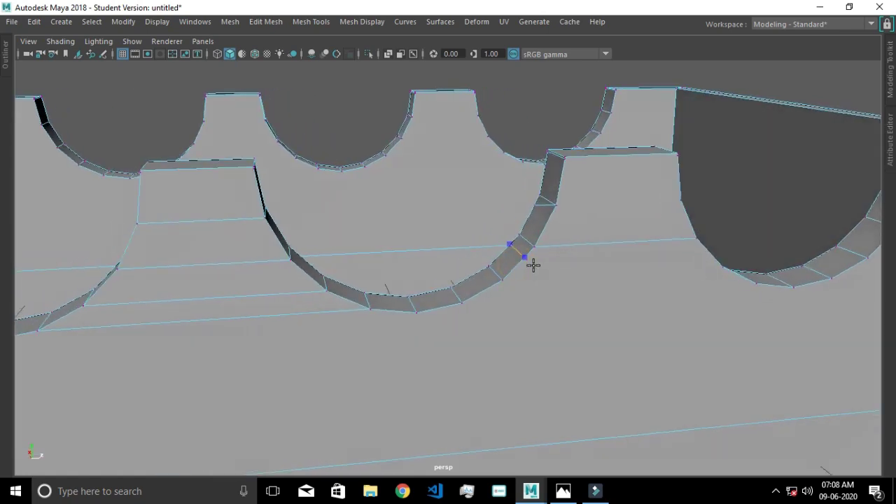
{"action": "left_click", "coordinate": [686, 266]}
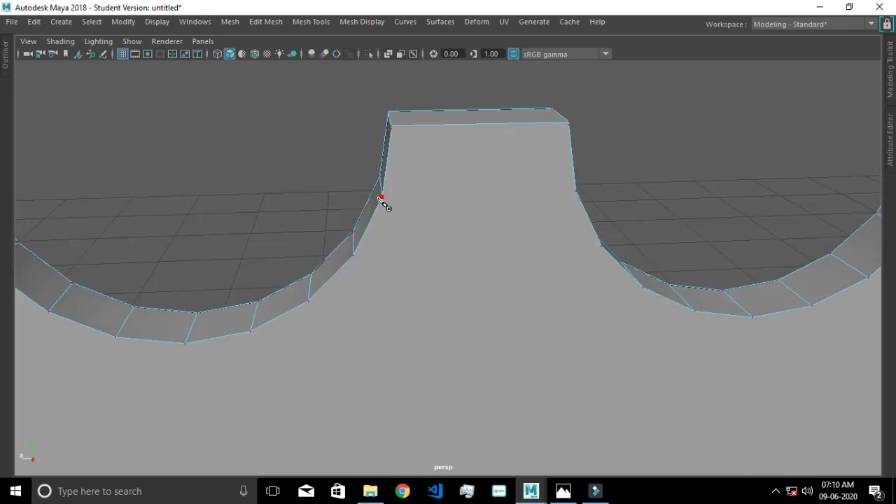
- Cut three horizontal edges across the ramp face, down to the bottom vertices
{"action": "left_click", "coordinate": [382, 196]}
{"action": "left_click", "coordinate": [576, 192]}
{"action": "left_click", "coordinate": [354, 256]}
{"action": "left_click", "coordinate": [601, 246]}
{"action": "key", "text": "Return"}
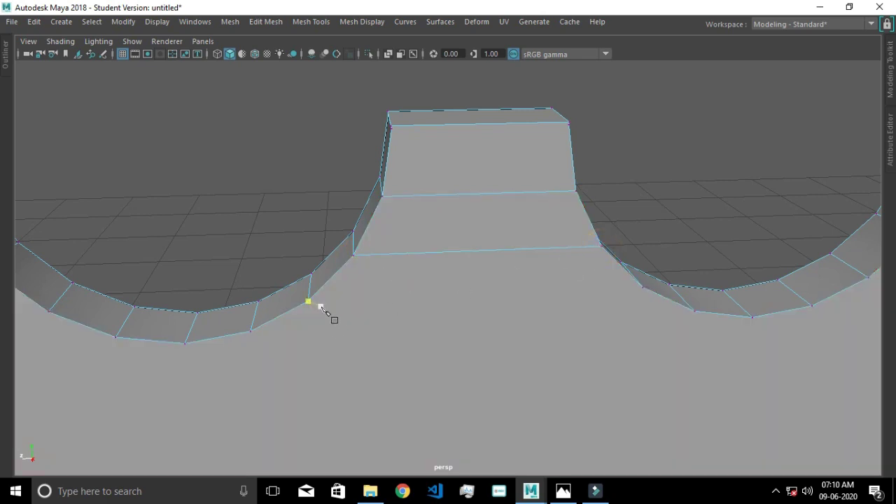
{"action": "left_click", "coordinate": [642, 287]}
{"action": "key", "text": "Return"}
{"action": "left_click", "coordinate": [251, 332]}
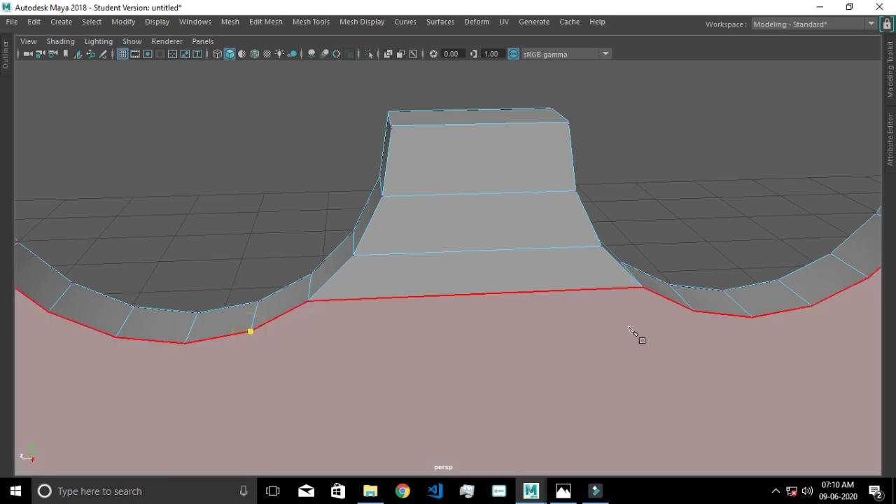
{"action": "left_click", "coordinate": [693, 312]}
{"action": "key", "text": "Return"}
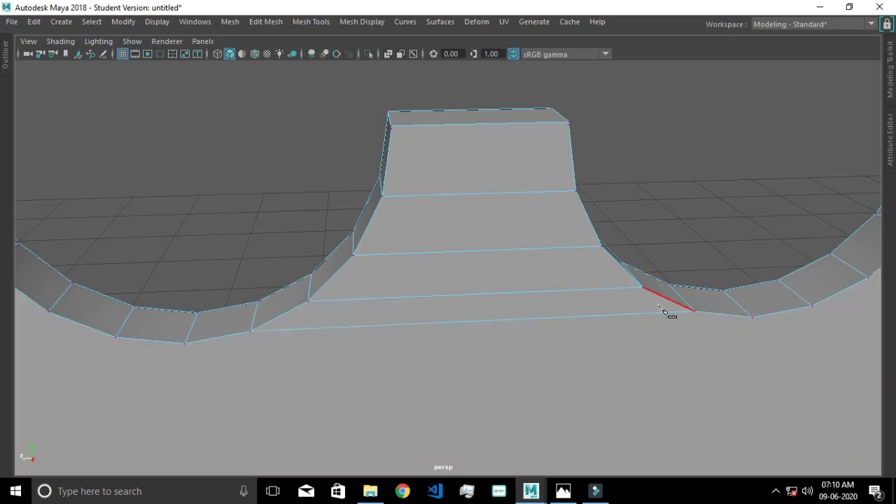
- Pan to the next ramp and cut two edges across its face
{"action": "scroll", "coordinate": [770, 297], "scroll_direction": "down", "scroll_amount": 2}
{"action": "mouse_move", "coordinate": [770, 296]}
{"action": "middle_mouse_down", "text": "alt"}
{"action": "mouse_move", "coordinate": [535, 326]}
{"action": "mouse_move", "coordinate": [516, 286]}
{"action": "mouse_move", "coordinate": [554, 273]}
{"action": "mouse_move", "coordinate": [452, 219]}
{"action": "middle_mouse_up", "text": "alt"}
{"action": "left_click", "coordinate": [478, 199]}
{"action": "left_click", "coordinate": [629, 196]}
{"action": "right_click", "coordinate": [631, 195]}
{"action": "left_click", "coordinate": [449, 253]}
{"action": "left_click", "coordinate": [652, 247]}
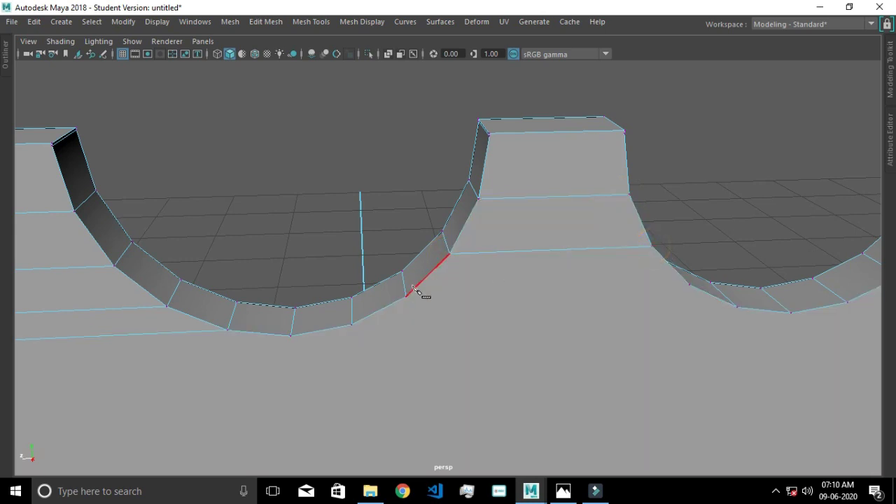
- Add another cut lower on the face and reframe the view on the next arch
{"action": "left_click", "coordinate": [407, 297]}
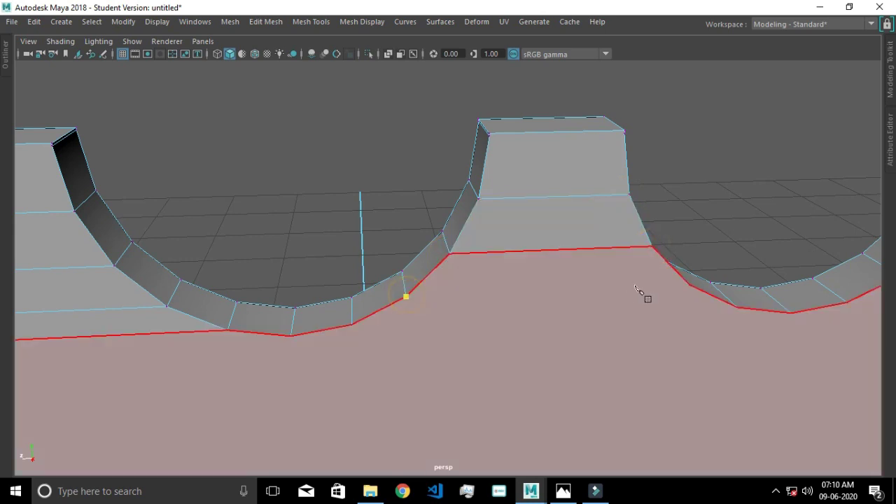
{"action": "left_click", "coordinate": [689, 286]}
{"action": "key", "text": "Return"}
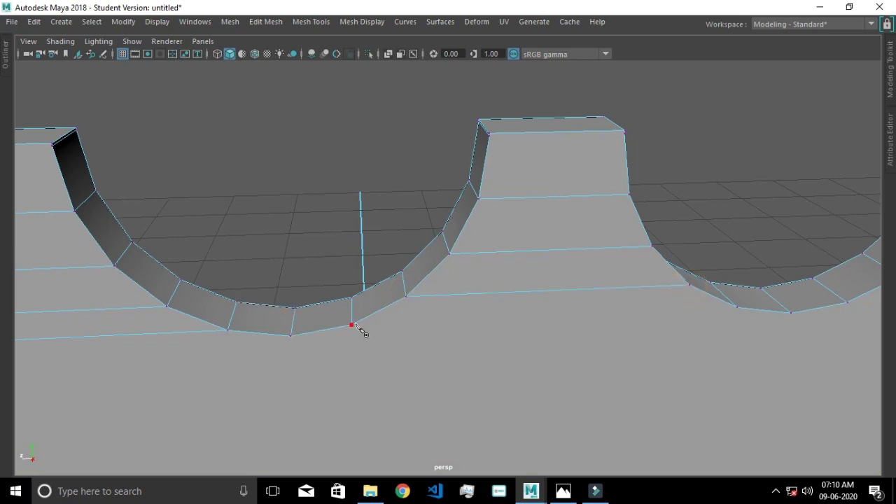
{"action": "left_click", "coordinate": [351, 324]}
{"action": "right_click_drag", "start_coordinate": [735, 310], "coordinate": [484, 288], "text": "alt"}
{"action": "mouse_move", "coordinate": [484, 288]}
{"action": "left_mouse_down", "text": "alt"}
{"action": "mouse_move", "coordinate": [464, 316]}
{"action": "mouse_move", "coordinate": [518, 295]}
{"action": "mouse_move", "coordinate": [462, 315]}
{"action": "left_mouse_up", "text": "alt"}
{"action": "mouse_move", "coordinate": [463, 315]}
{"action": "right_mouse_down", "text": "alt"}
{"action": "mouse_move", "coordinate": [462, 226]}
{"action": "mouse_move", "coordinate": [424, 287]}
{"action": "right_mouse_up", "text": "alt"}
{"action": "left_click_drag", "start_coordinate": [425, 286], "coordinate": [431, 334], "text": "alt"}
- Cut several horizontal edges from left to right arch edges down the face below the arches
{"action": "left_click", "coordinate": [280, 215]}
{"action": "left_click", "coordinate": [488, 210]}
{"action": "left_click", "coordinate": [486, 210]}
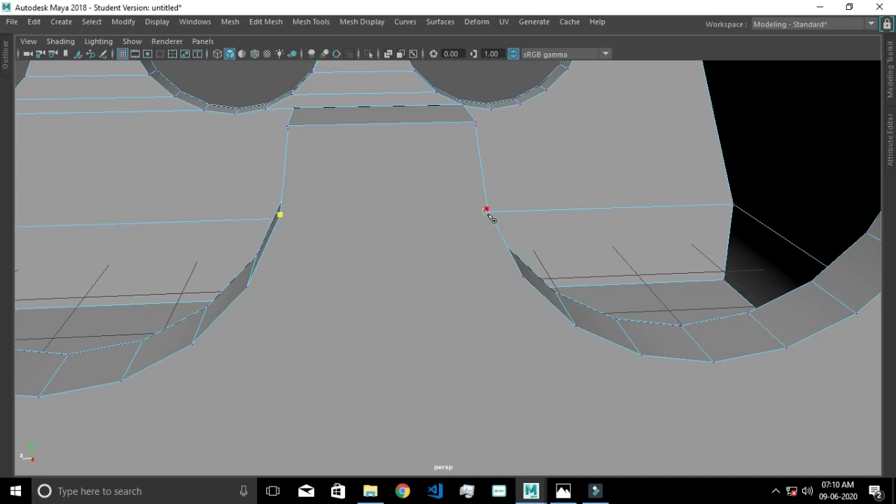
{"action": "left_click", "coordinate": [247, 287]}
{"action": "left_click", "coordinate": [247, 287]}
{"action": "left_click", "coordinate": [522, 278]}
{"action": "key", "text": "Return"}
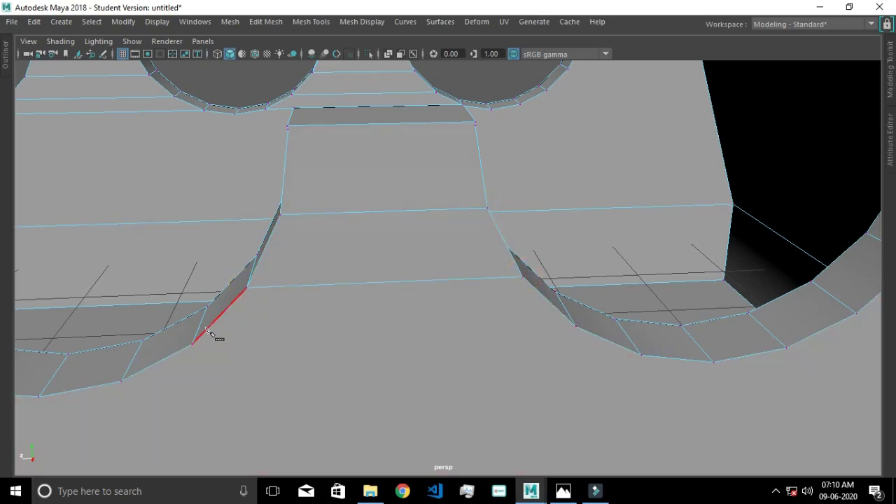
{"action": "left_click", "coordinate": [574, 325]}
{"action": "key", "text": "Return"}
{"action": "left_click", "coordinate": [121, 381]}
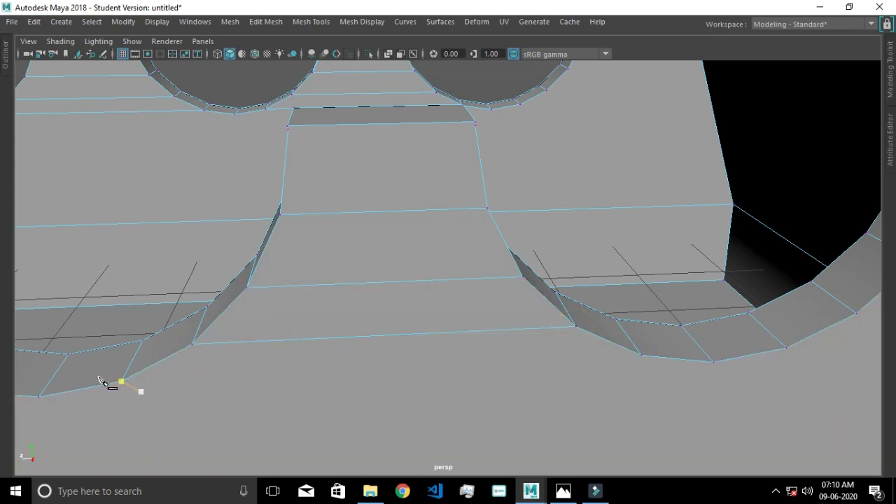
{"action": "left_click", "coordinate": [640, 354]}
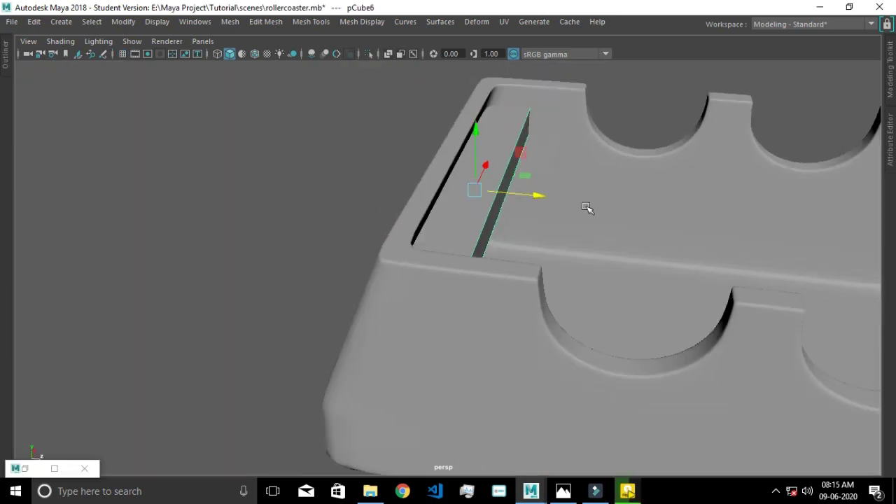
{"action": "mouse_move", "coordinate": [572, 198]}
{"action": "left_mouse_down", "text": "alt"}
{"action": "mouse_move", "coordinate": [385, 223]}
{"action": "mouse_move", "coordinate": [336, 212]}
{"action": "mouse_move", "coordinate": [464, 280]}
{"action": "mouse_move", "coordinate": [481, 259]}
{"action": "mouse_move", "coordinate": [515, 280]}
{"action": "mouse_move", "coordinate": [522, 260]}
{"action": "left_mouse_up", "text": "alt"}
{"action": "mouse_move", "coordinate": [584, 240]}
{"action": "left_mouse_down", "text": "alt"}
{"action": "mouse_move", "coordinate": [540, 242]}
{"action": "mouse_move", "coordinate": [509, 291]}
{"action": "mouse_move", "coordinate": [478, 268]}
{"action": "left_mouse_up", "text": "alt"}
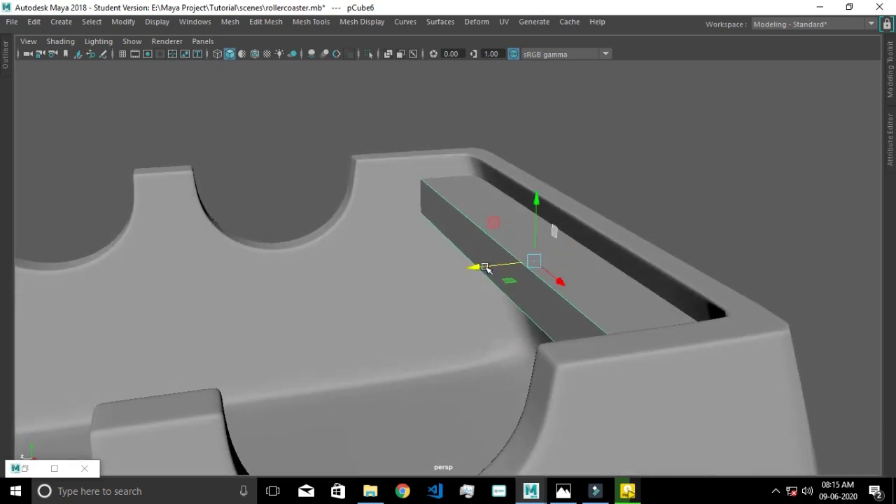
- Raise the beam, slide it left, and lower its near top edge
{"action": "left_click_drag", "start_coordinate": [536, 202], "coordinate": [535, 188]}
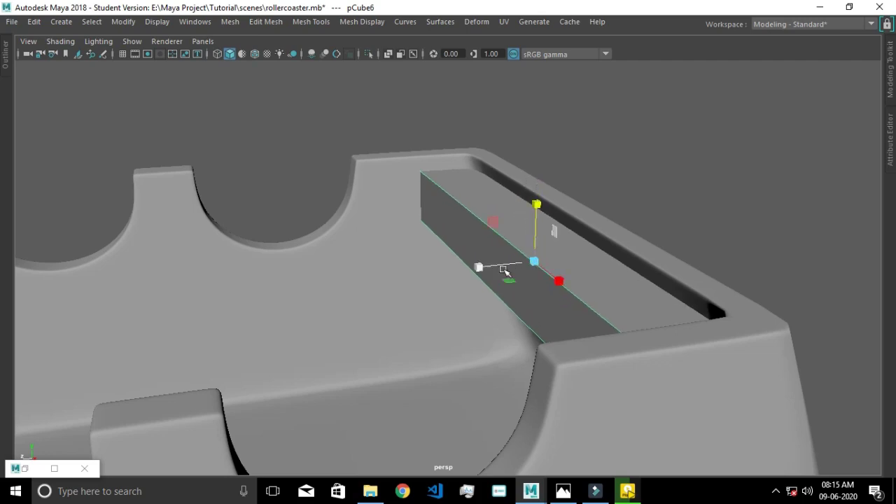
{"action": "mouse_move", "coordinate": [478, 267]}
{"action": "left_mouse_down"}
{"action": "mouse_move", "coordinate": [436, 271]}
{"action": "mouse_move", "coordinate": [456, 290]}
{"action": "mouse_move", "coordinate": [554, 330]}
{"action": "mouse_move", "coordinate": [468, 319]}
{"action": "mouse_move", "coordinate": [482, 322]}
{"action": "mouse_move", "coordinate": [429, 292]}
{"action": "mouse_move", "coordinate": [441, 298]}
{"action": "left_mouse_up"}
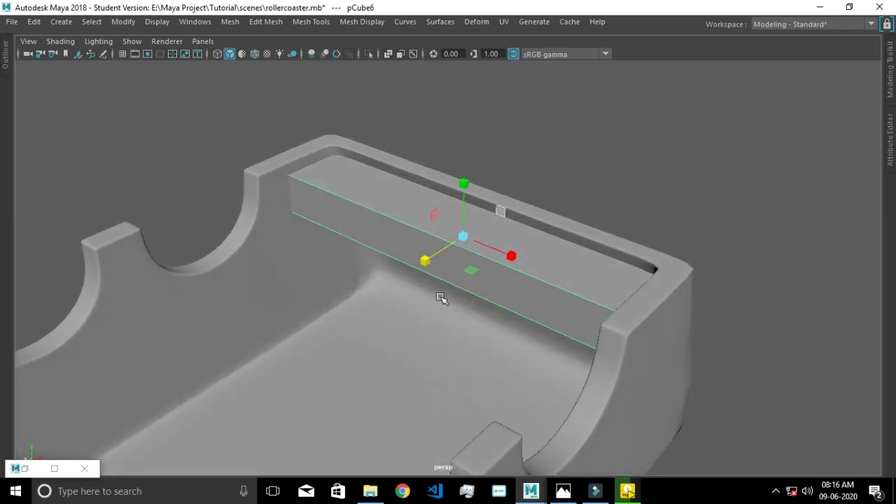
{"action": "mouse_move", "coordinate": [532, 324]}
{"action": "left_mouse_down", "text": "alt"}
{"action": "mouse_move", "coordinate": [394, 310]}
{"action": "mouse_move", "coordinate": [413, 308]}
{"action": "left_mouse_up", "text": "alt"}
{"action": "left_click", "coordinate": [378, 232]}
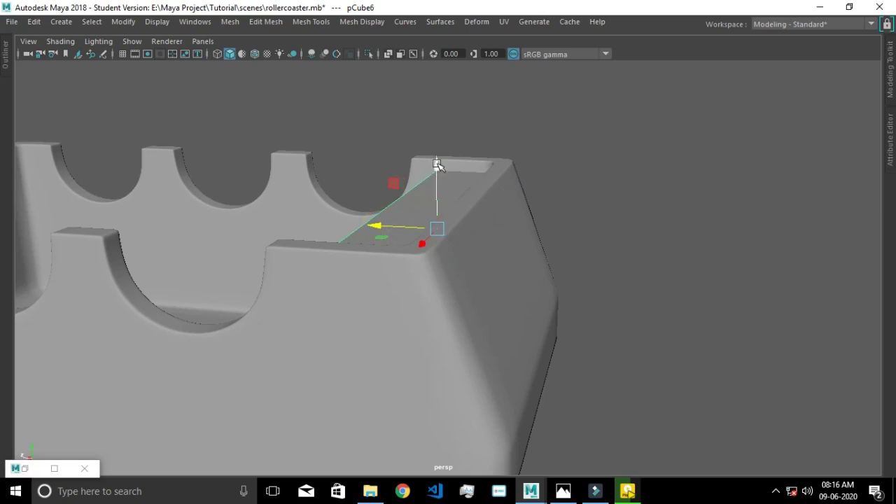
{"action": "left_click_drag", "start_coordinate": [437, 165], "coordinate": [437, 184]}
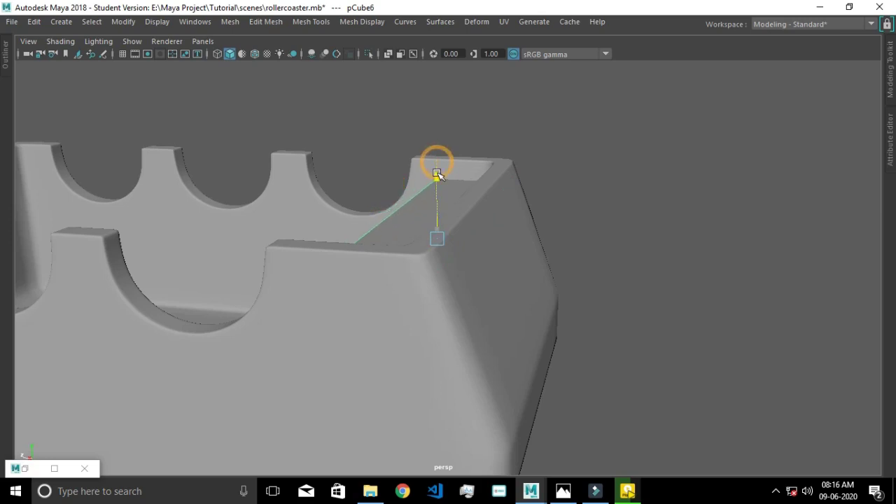
- Compare against the roller coaster reference photo, then return to the model
{"action": "left_click", "coordinate": [562, 490]}
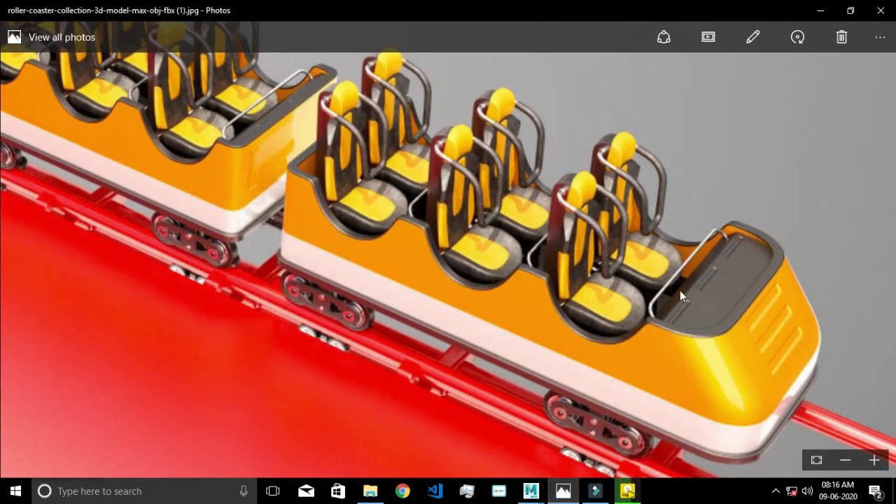
{"action": "left_click", "coordinate": [821, 11]}
{"action": "left_click_drag", "start_coordinate": [622, 212], "coordinate": [508, 236], "text": "alt"}
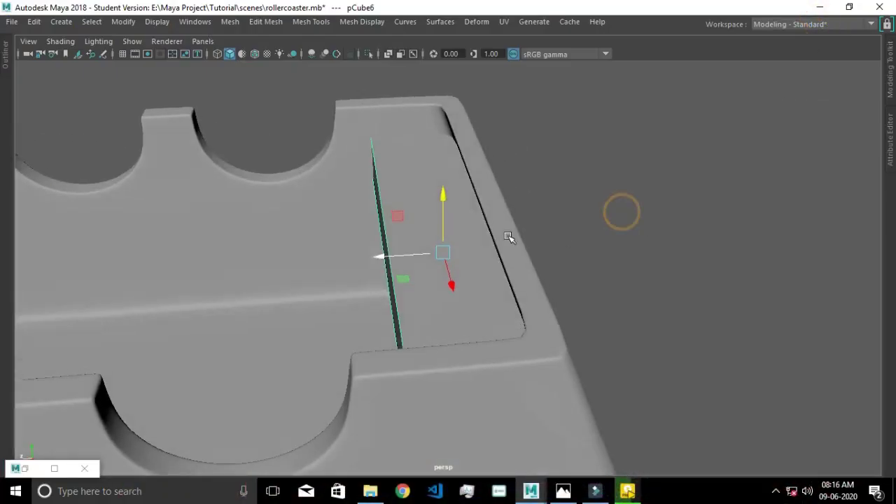
- Slide the beam's selected top edge sideways along X
{"action": "mouse_move", "coordinate": [381, 258]}
{"action": "left_mouse_down"}
{"action": "mouse_move", "coordinate": [353, 258]}
{"action": "mouse_move", "coordinate": [488, 265]}
{"action": "mouse_move", "coordinate": [414, 292]}
{"action": "mouse_move", "coordinate": [424, 316]}
{"action": "mouse_move", "coordinate": [453, 301]}
{"action": "mouse_move", "coordinate": [544, 306]}
{"action": "mouse_move", "coordinate": [537, 294]}
{"action": "mouse_move", "coordinate": [558, 306]}
{"action": "mouse_move", "coordinate": [530, 290]}
{"action": "left_mouse_up"}
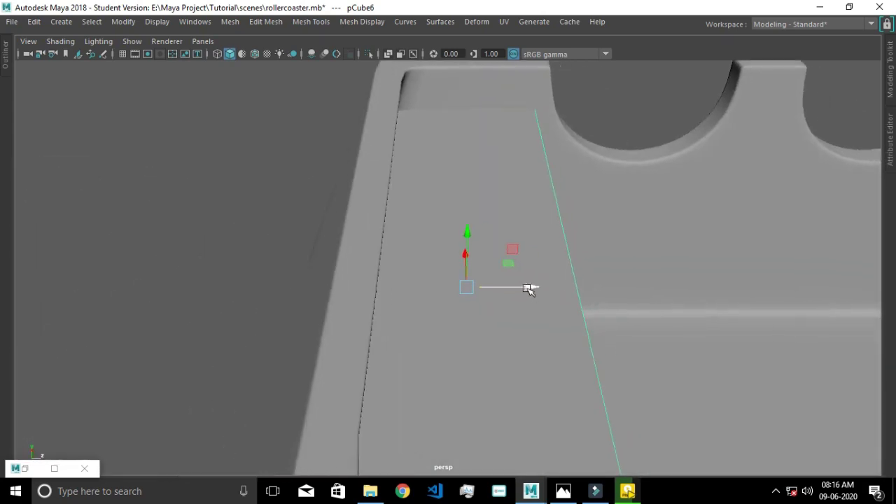
{"action": "scroll", "coordinate": [540, 300], "scroll_direction": "down", "scroll_amount": 2}
{"action": "scroll", "coordinate": [540, 300], "scroll_direction": "down", "scroll_amount": 2}
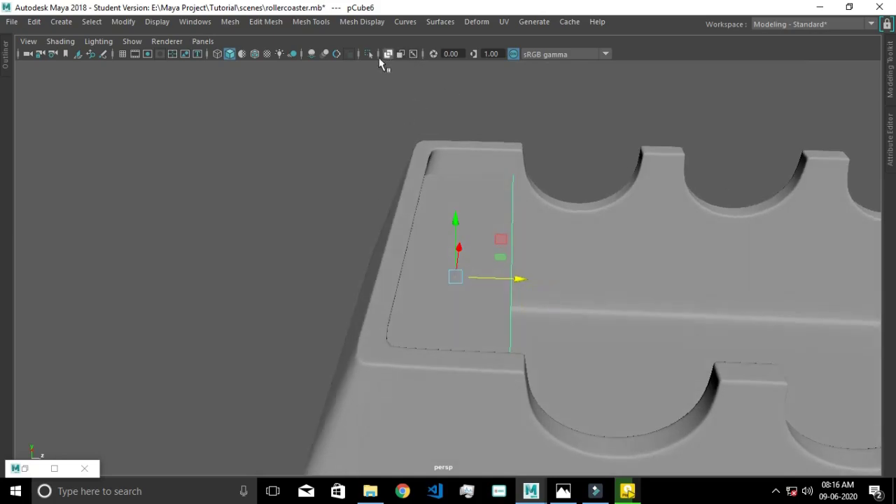
- Isolate the beam so it shows without the tray
{"action": "left_click", "coordinate": [367, 54]}
{"action": "left_click_drag", "start_coordinate": [452, 154], "coordinate": [455, 133], "text": "alt"}
{"action": "mouse_move", "coordinate": [455, 133]}
{"action": "right_mouse_down", "text": "shift"}
{"action": "mouse_move", "coordinate": [445, 158]}
{"action": "mouse_move", "coordinate": [390, 156]}
{"action": "right_mouse_up", "text": "shift"}
{"action": "mouse_move", "coordinate": [490, 240]}
{"action": "left_mouse_down", "text": "alt"}
{"action": "mouse_move", "coordinate": [472, 280]}
{"action": "mouse_move", "coordinate": [437, 287]}
{"action": "left_mouse_up", "text": "alt"}
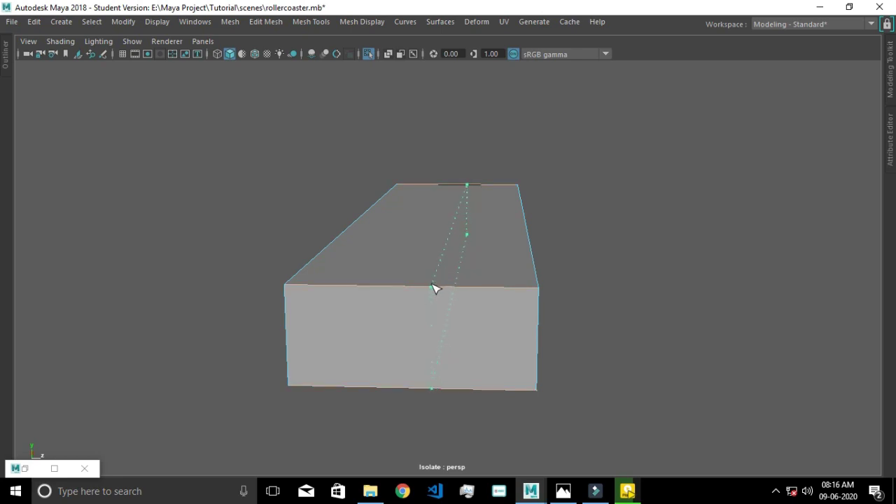
- Insert an edge loop across the beam's middle and lower its right top edge into a slope
{"action": "left_click_drag", "start_coordinate": [436, 286], "coordinate": [436, 290]}
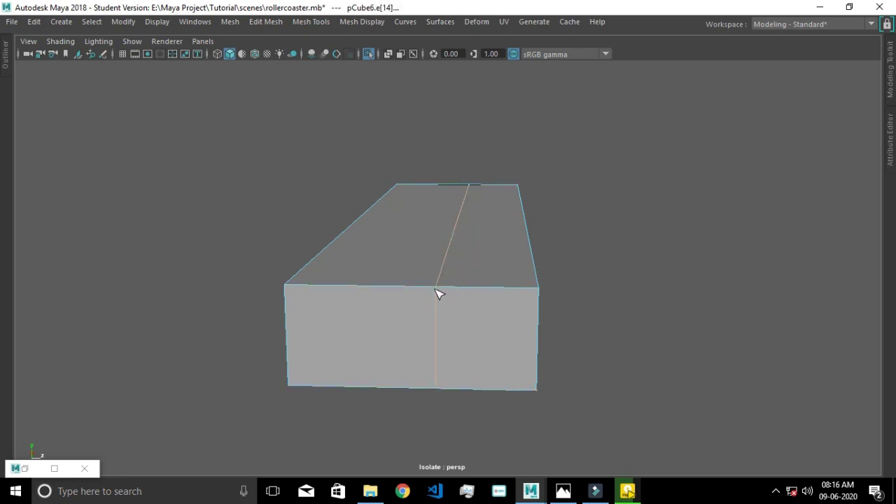
{"action": "key", "text": "w"}
{"action": "left_click", "coordinate": [532, 230]}
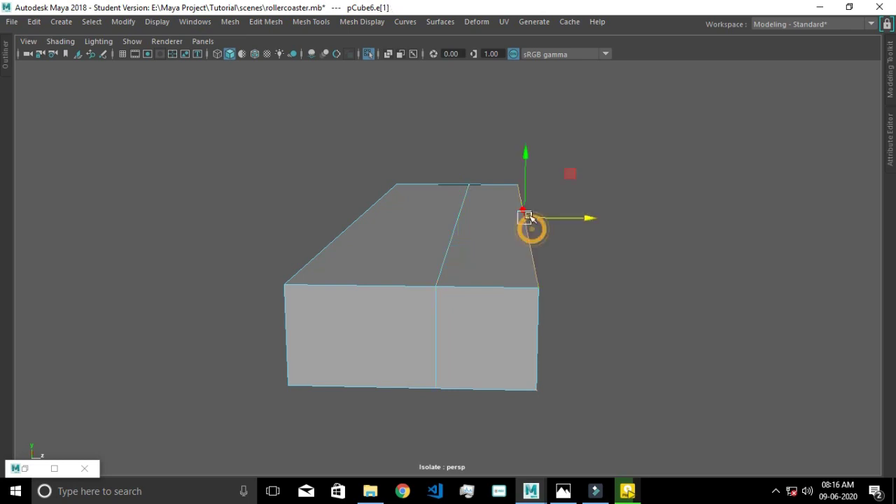
{"action": "left_click_drag", "start_coordinate": [525, 148], "coordinate": [527, 196]}
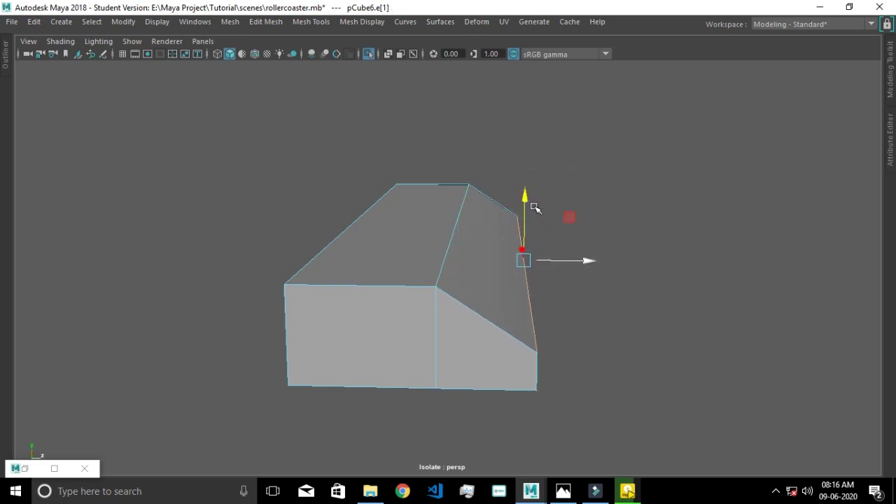
{"action": "mouse_move", "coordinate": [528, 200]}
{"action": "left_mouse_down", "text": "alt"}
{"action": "mouse_move", "coordinate": [565, 247]}
{"action": "mouse_move", "coordinate": [550, 256]}
{"action": "mouse_move", "coordinate": [527, 229]}
{"action": "left_mouse_up", "text": "alt"}
{"action": "left_click_drag", "start_coordinate": [507, 193], "coordinate": [500, 184]}
{"action": "key", "text": "F8"}
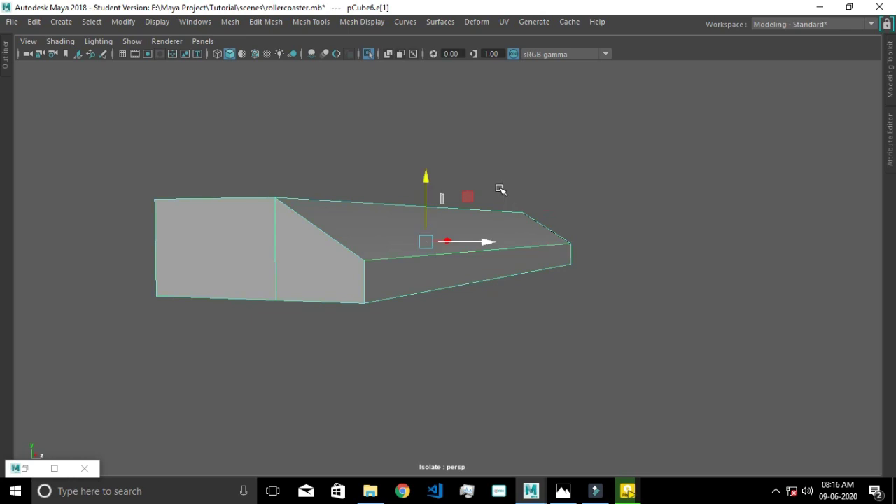
- Add edge loops along the beam's narrow end face
{"action": "right_click_drag", "start_coordinate": [439, 327], "coordinate": [311, 216], "text": "shift"}
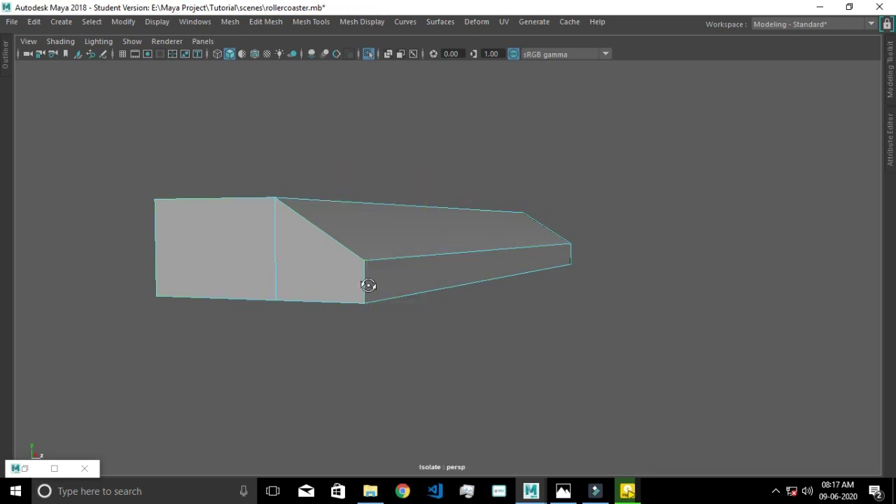
{"action": "left_click_drag", "start_coordinate": [356, 280], "coordinate": [480, 321], "text": "alt"}
{"action": "left_click", "coordinate": [474, 319]}
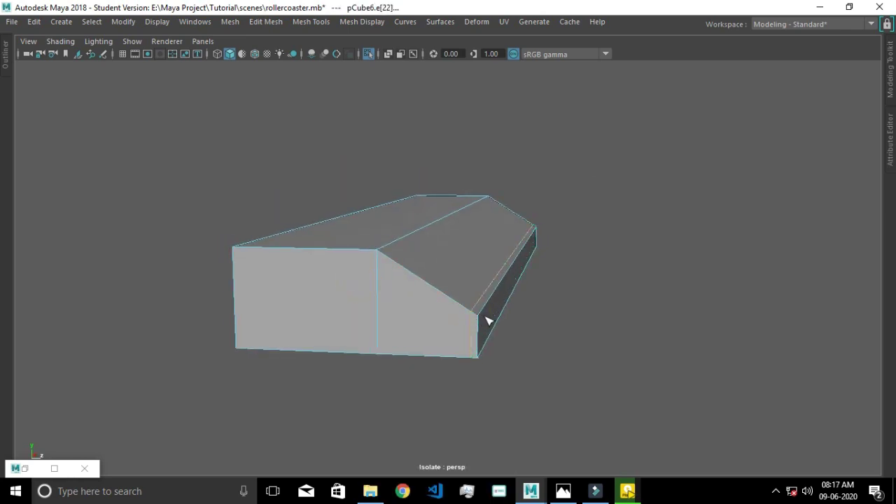
{"action": "left_click", "coordinate": [482, 315]}
{"action": "left_click_drag", "start_coordinate": [475, 322], "coordinate": [476, 332], "text": "alt"}
{"action": "left_click", "coordinate": [468, 333]}
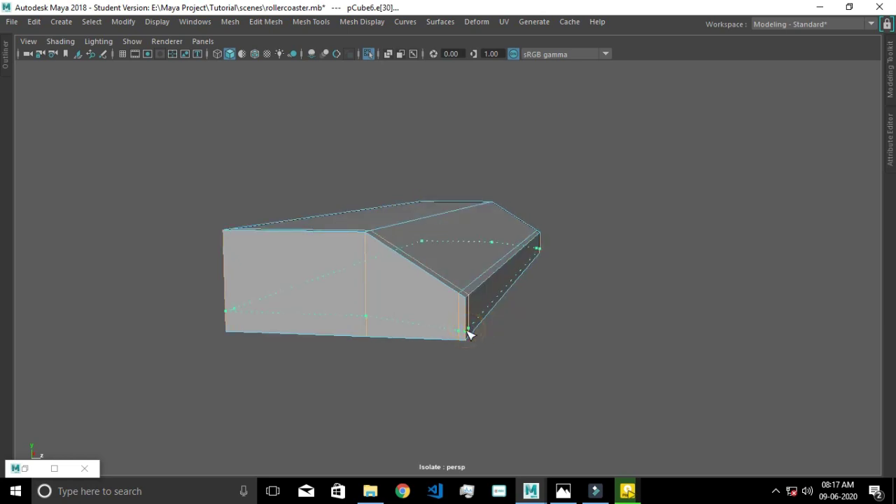
{"action": "left_click", "coordinate": [55, 468]}
- Reset Insert Edge Loop to equal-distance defaults and add loops near the bottom and top corners
{"action": "left_click", "coordinate": [596, 29]}
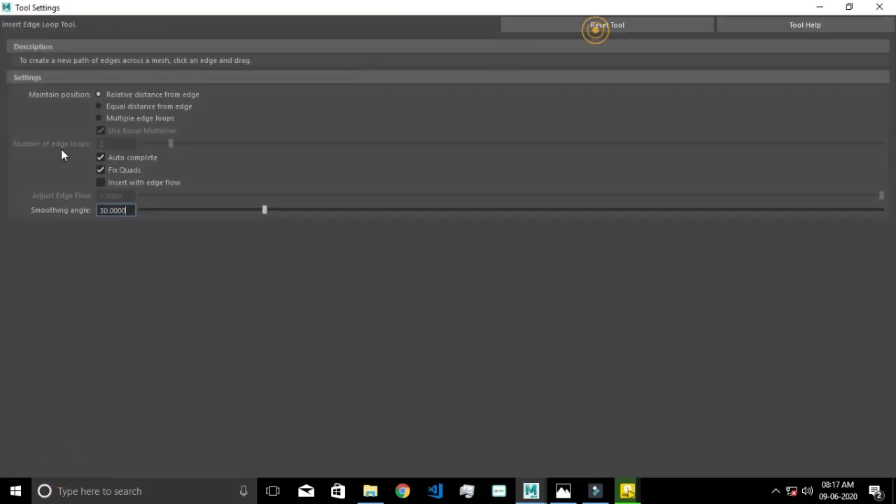
{"action": "left_click", "coordinate": [118, 107]}
{"action": "left_click", "coordinate": [820, 7]}
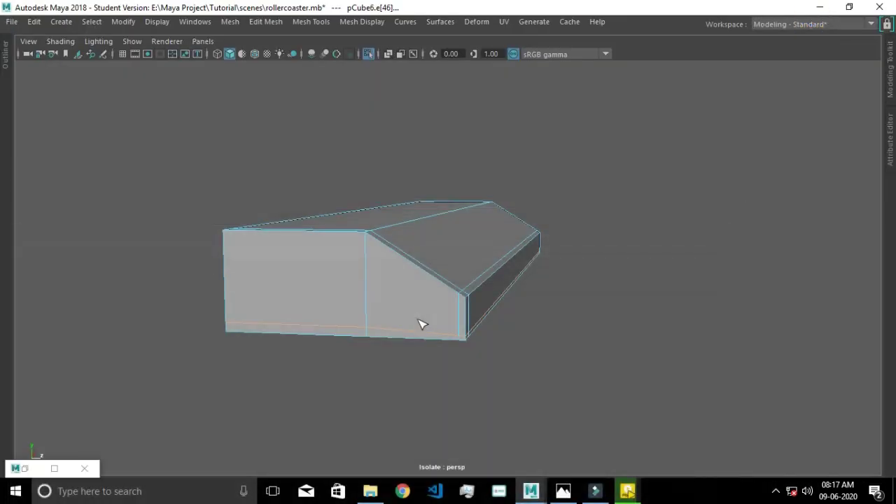
{"action": "left_click", "coordinate": [465, 332]}
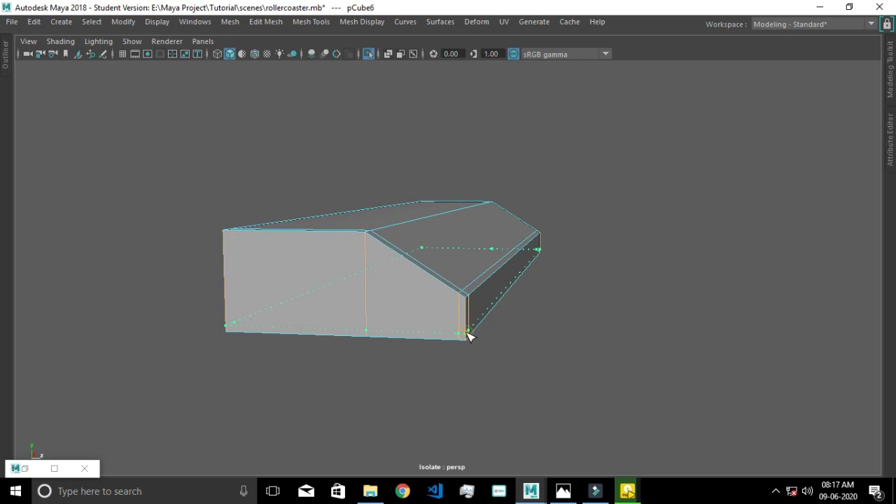
{"action": "left_click", "coordinate": [465, 304]}
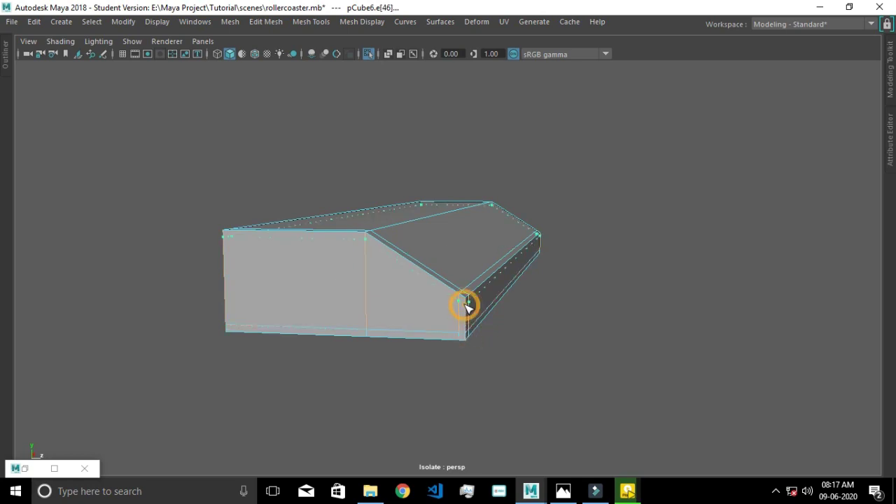
- Add further support edge loops close to the box's corner edges
{"action": "left_click_drag", "start_coordinate": [364, 247], "coordinate": [408, 280], "text": "alt"}
{"action": "left_click", "coordinate": [436, 275]}
{"action": "left_click", "coordinate": [456, 280]}
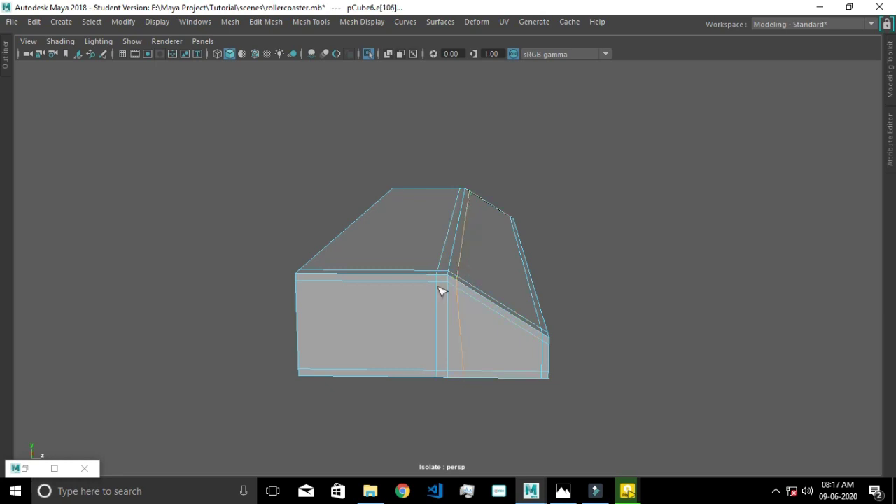
{"action": "left_click_drag", "start_coordinate": [369, 287], "coordinate": [371, 281], "text": "alt"}
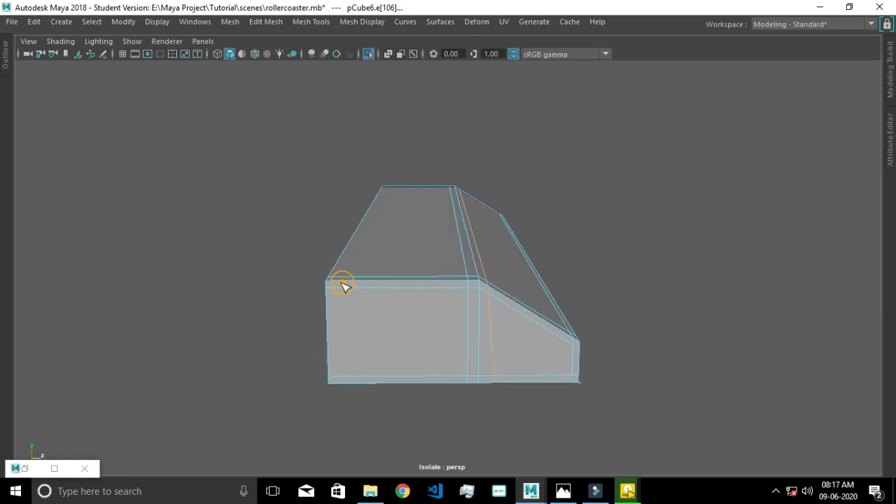
{"action": "left_click", "coordinate": [337, 281]}
- View the long box from along its length and insert an edge loop near its end
{"action": "mouse_move", "coordinate": [388, 316]}
{"action": "left_mouse_down", "text": "alt"}
{"action": "mouse_move", "coordinate": [516, 315]}
{"action": "mouse_move", "coordinate": [596, 300]}
{"action": "left_mouse_up", "text": "alt"}
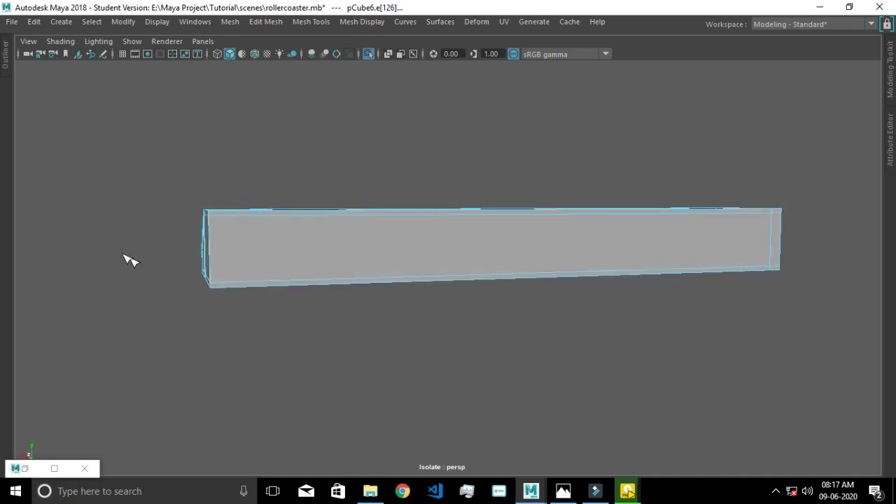
{"action": "left_click", "coordinate": [219, 214]}
{"action": "mouse_move", "coordinate": [213, 240]}
{"action": "left_mouse_down", "text": "alt"}
{"action": "mouse_move", "coordinate": [320, 255]}
{"action": "mouse_move", "coordinate": [416, 282]}
{"action": "mouse_move", "coordinate": [425, 299]}
{"action": "mouse_move", "coordinate": [546, 326]}
{"action": "mouse_move", "coordinate": [553, 344]}
{"action": "left_mouse_up", "text": "alt"}
{"action": "mouse_move", "coordinate": [418, 343]}
{"action": "left_mouse_down", "text": "alt"}
{"action": "mouse_move", "coordinate": [234, 267]}
{"action": "mouse_move", "coordinate": [514, 290]}
{"action": "left_mouse_up", "text": "alt"}
{"action": "left_click", "coordinate": [234, 268]}
{"action": "scroll", "coordinate": [536, 282], "scroll_direction": "up", "scroll_amount": 5}
{"action": "left_click", "coordinate": [536, 282]}
{"action": "mouse_move", "coordinate": [392, 285]}
{"action": "left_mouse_down", "text": "alt"}
{"action": "mouse_move", "coordinate": [496, 296]}
{"action": "mouse_move", "coordinate": [504, 300]}
{"action": "mouse_move", "coordinate": [498, 313]}
{"action": "left_mouse_up", "text": "alt"}
{"action": "left_click", "coordinate": [498, 312]}
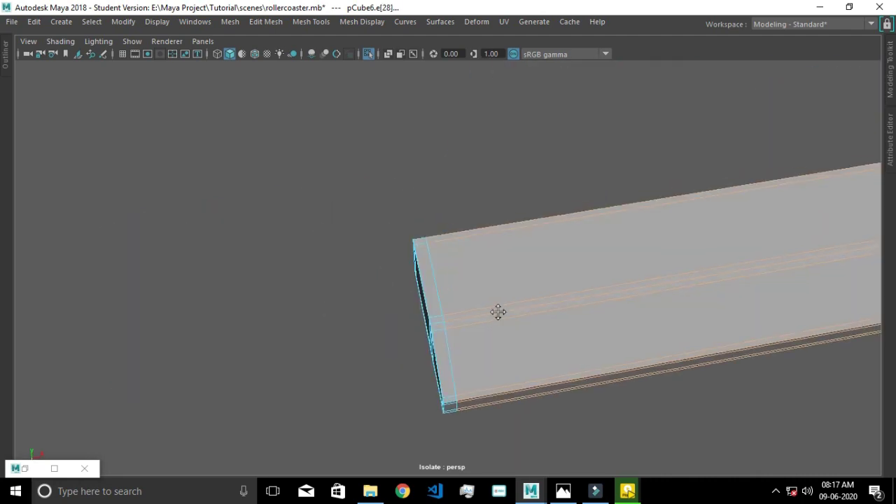
{"action": "mouse_move", "coordinate": [536, 372]}
{"action": "left_mouse_down", "text": "alt"}
{"action": "mouse_move", "coordinate": [529, 334]}
{"action": "mouse_move", "coordinate": [495, 298]}
{"action": "mouse_move", "coordinate": [475, 257]}
{"action": "left_mouse_up", "text": "alt"}
{"action": "left_click", "coordinate": [490, 259]}
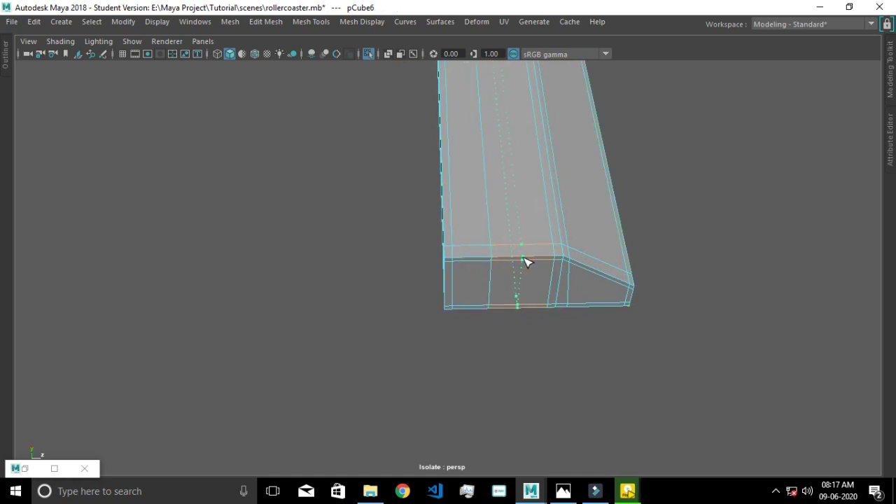
- Undo the misplaced end loops and frame the beam's end in a side view
{"action": "key", "text": "ctrl+z"}
{"action": "key", "text": "ctrl+z"}
{"action": "key", "text": "ctrl+z"}
{"action": "key", "text": "ctrl+z"}
{"action": "left_click", "coordinate": [482, 258]}
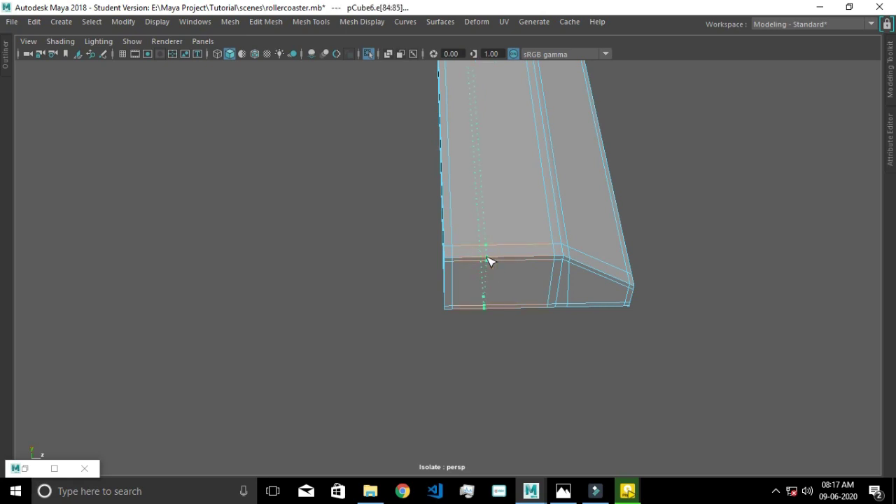
{"action": "left_click_drag", "start_coordinate": [529, 261], "coordinate": [537, 260]}
{"action": "key", "text": "ctrl+z"}
{"action": "left_click", "coordinate": [528, 258], "text": "ctrl"}
{"action": "mouse_move", "coordinate": [340, 260]}
{"action": "left_mouse_down", "text": "alt"}
{"action": "mouse_move", "coordinate": [436, 268]}
{"action": "mouse_move", "coordinate": [436, 306]}
{"action": "left_mouse_up", "text": "alt"}
{"action": "scroll", "coordinate": [390, 311], "scroll_direction": "up", "scroll_amount": 3}
{"action": "middle_click_drag", "start_coordinate": [390, 311], "coordinate": [392, 321], "text": "alt"}
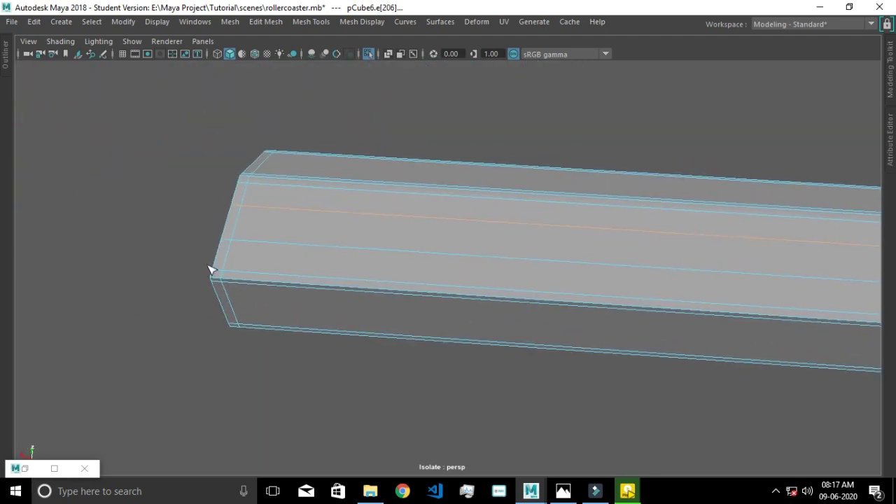
- Insert several edge loops spaced along the beam, including one close to its sloped end
{"action": "left_click", "coordinate": [271, 281]}
{"action": "left_click_drag", "start_coordinate": [364, 291], "coordinate": [480, 304]}
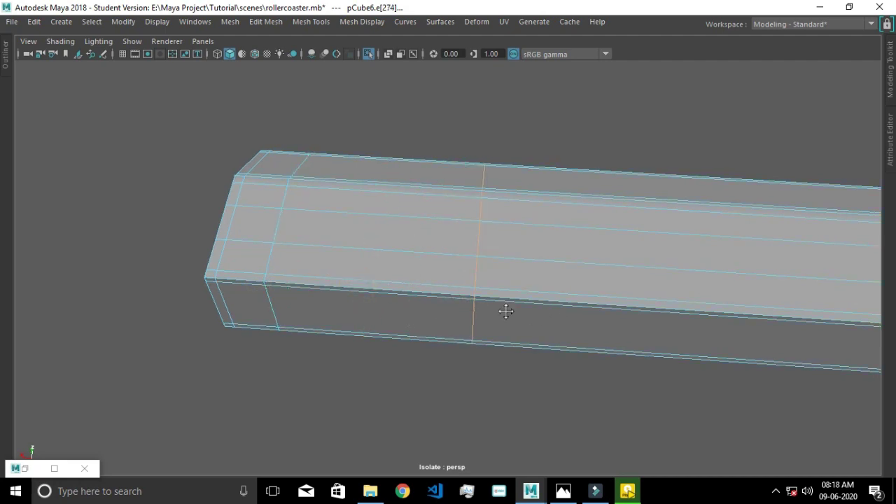
{"action": "scroll", "coordinate": [406, 316], "scroll_direction": "down", "scroll_amount": 3}
{"action": "scroll", "coordinate": [404, 294], "scroll_direction": "down", "scroll_amount": 1}
{"action": "mouse_move", "coordinate": [408, 290]}
{"action": "left_mouse_down"}
{"action": "mouse_move", "coordinate": [406, 300]}
{"action": "mouse_move", "coordinate": [539, 312]}
{"action": "left_mouse_up"}
{"action": "middle_click_drag", "start_coordinate": [526, 312], "coordinate": [352, 296], "text": "alt"}
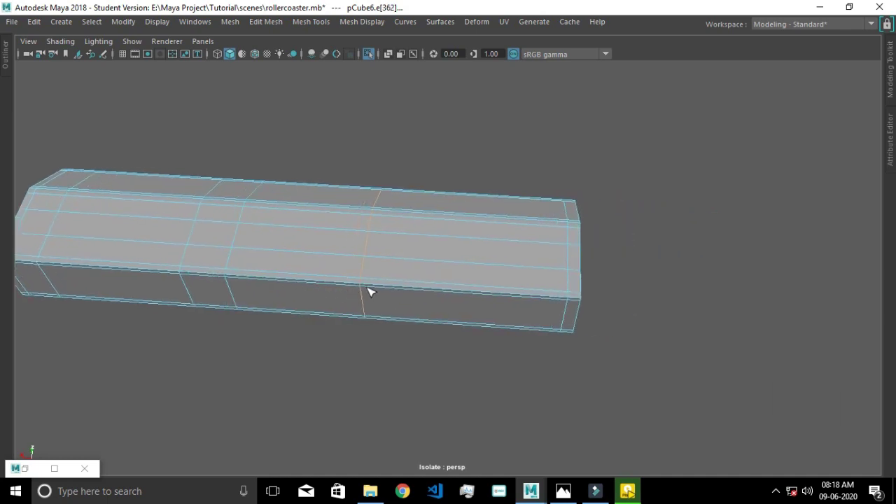
{"action": "left_click_drag", "start_coordinate": [400, 291], "coordinate": [403, 293]}
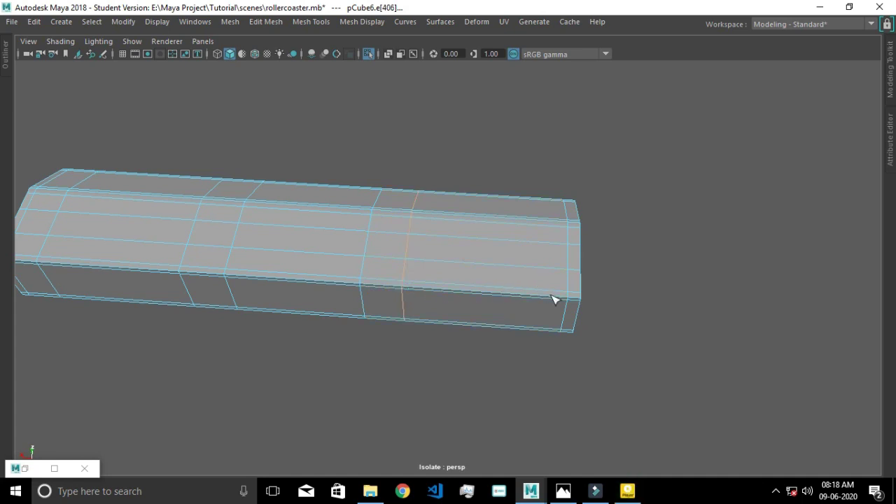
{"action": "left_click_drag", "start_coordinate": [560, 305], "coordinate": [547, 305]}
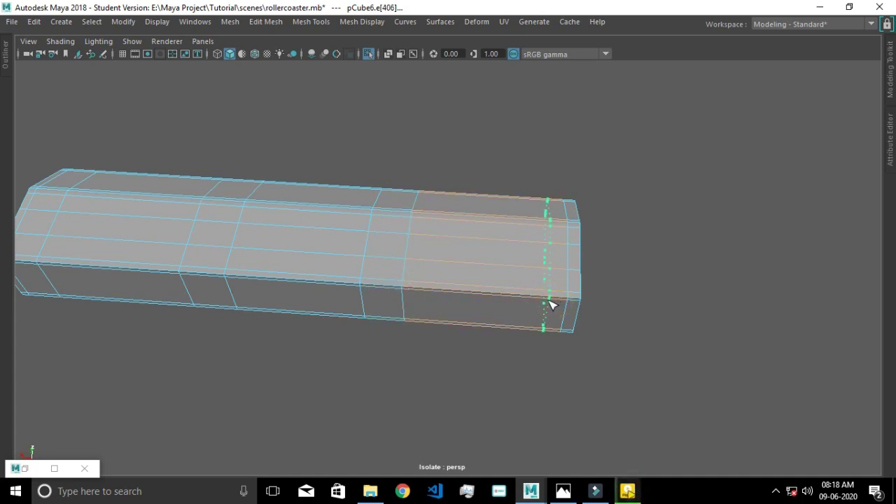
{"action": "left_click_drag", "start_coordinate": [548, 305], "coordinate": [548, 305]}
{"action": "scroll", "coordinate": [464, 299], "scroll_direction": "down", "scroll_amount": 3}
{"action": "left_click_drag", "start_coordinate": [464, 299], "coordinate": [445, 324], "text": "alt"}
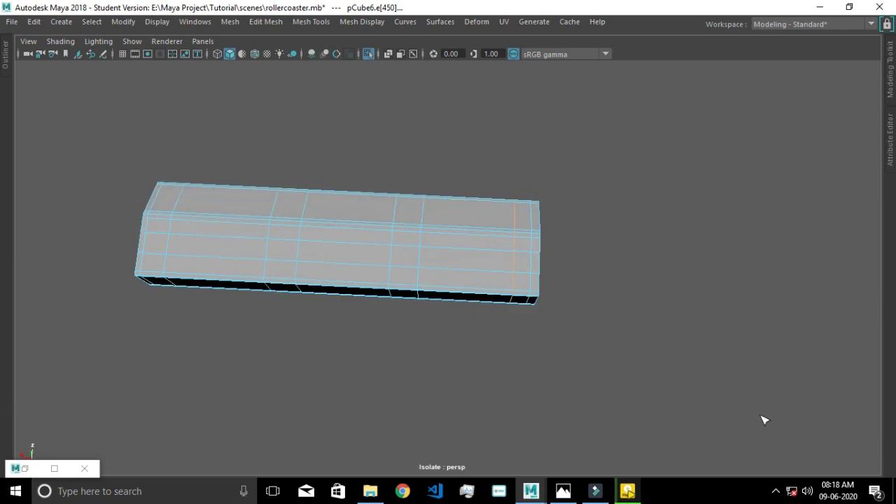
{"action": "left_click", "coordinate": [477, 350]}
- Select the beam's top faces, extrude them, and push them slightly into the body
{"action": "left_click", "coordinate": [458, 261]}
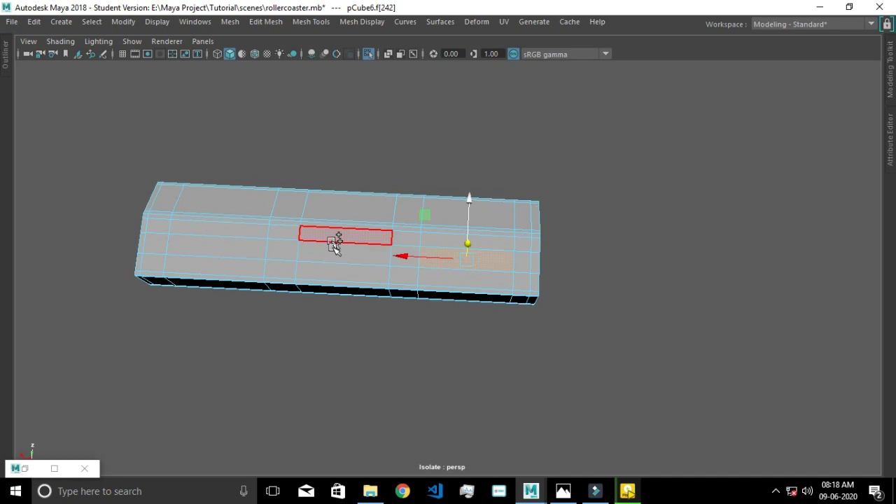
{"action": "left_click", "coordinate": [252, 249], "text": "shift"}
{"action": "mouse_move", "coordinate": [276, 289]}
{"action": "left_mouse_down", "text": "alt"}
{"action": "mouse_move", "coordinate": [392, 254]}
{"action": "mouse_move", "coordinate": [486, 311]}
{"action": "mouse_move", "coordinate": [473, 310]}
{"action": "left_mouse_up", "text": "alt"}
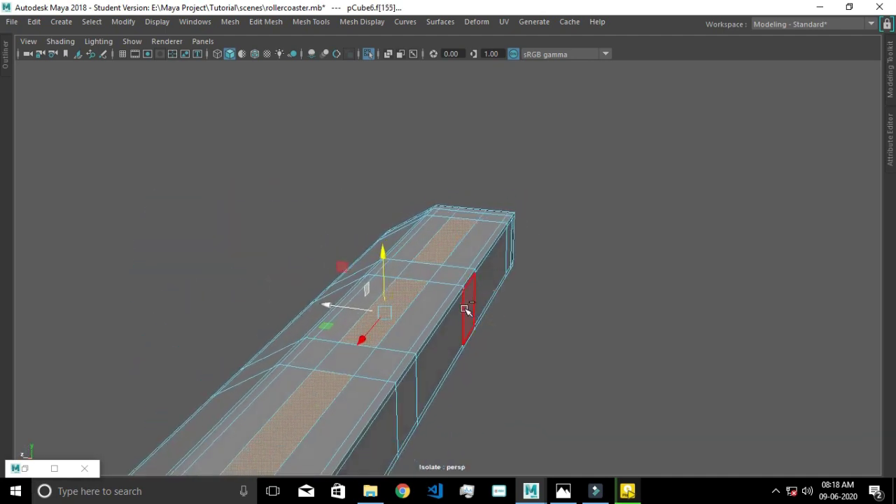
{"action": "key", "text": "ctrl+e"}
{"action": "mouse_move", "coordinate": [394, 292]}
{"action": "left_mouse_down", "text": "alt"}
{"action": "mouse_move", "coordinate": [388, 303]}
{"action": "mouse_move", "coordinate": [408, 262]}
{"action": "mouse_move", "coordinate": [427, 254]}
{"action": "mouse_move", "coordinate": [337, 288]}
{"action": "mouse_move", "coordinate": [335, 281]}
{"action": "left_mouse_up", "text": "alt"}
{"action": "key", "text": "ctrl+e"}
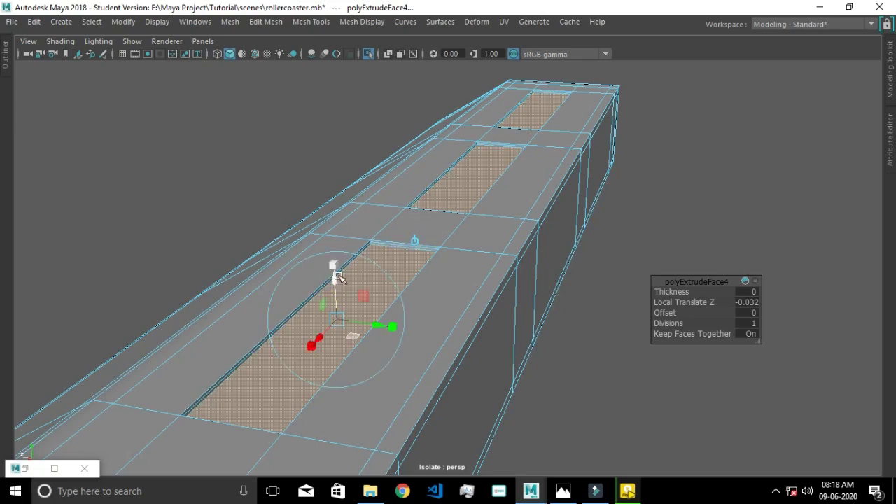
{"action": "left_click_drag", "start_coordinate": [335, 279], "coordinate": [336, 283]}
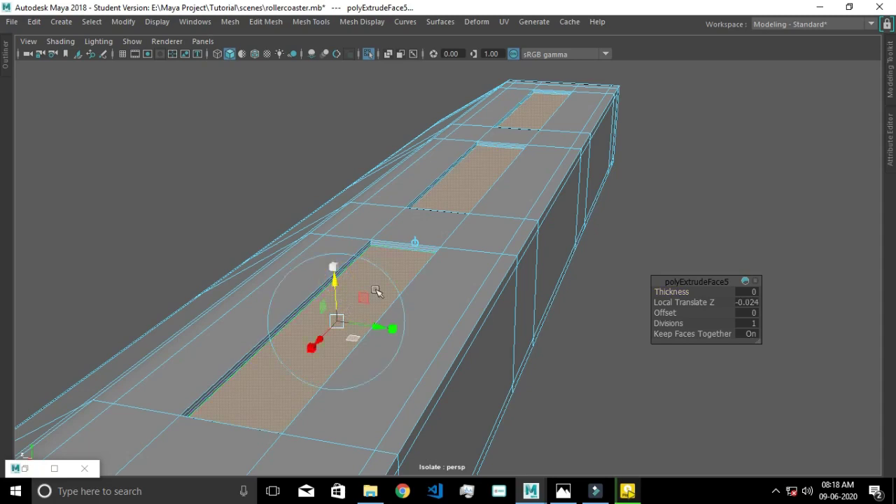
- Select the three recessed faces in turn, then preview the body smoothed with 3
{"action": "left_click", "coordinate": [376, 290]}
{"action": "left_click_drag", "start_coordinate": [315, 346], "coordinate": [312, 346]}
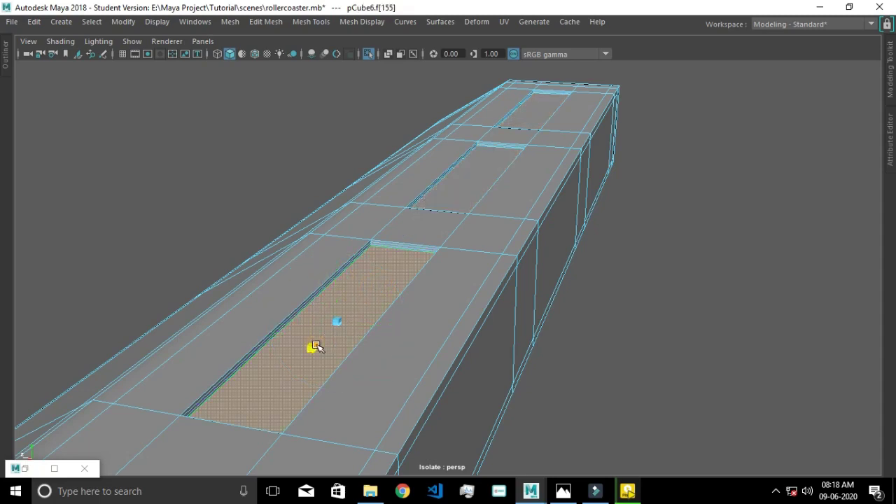
{"action": "left_click_drag", "start_coordinate": [282, 312], "coordinate": [420, 304]}
{"action": "left_click", "coordinate": [420, 304]}
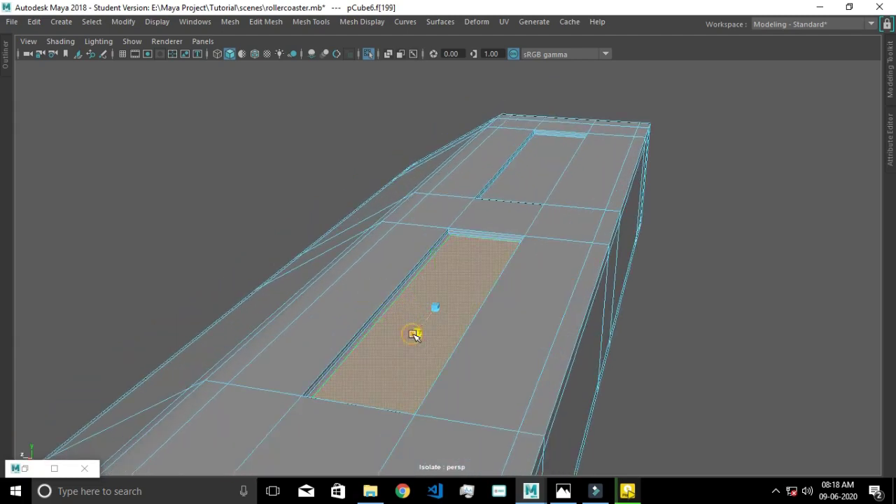
{"action": "left_click_drag", "start_coordinate": [495, 292], "coordinate": [477, 325], "text": "alt"}
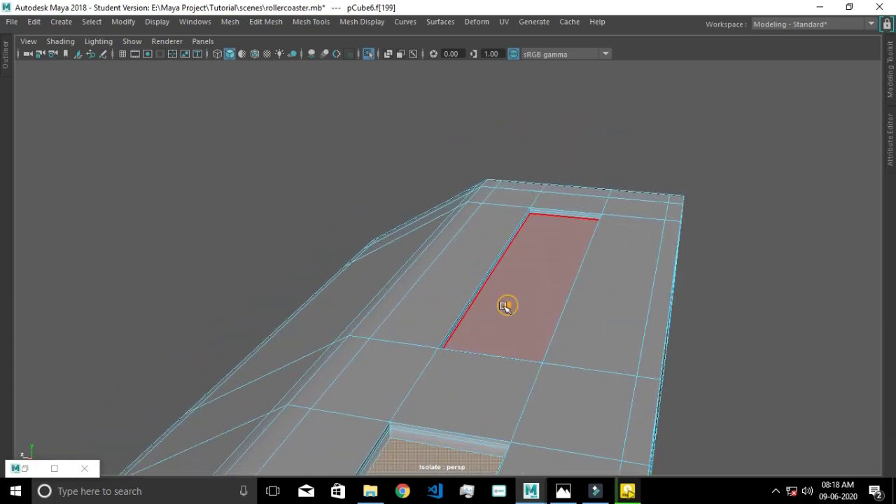
{"action": "left_click", "coordinate": [508, 305]}
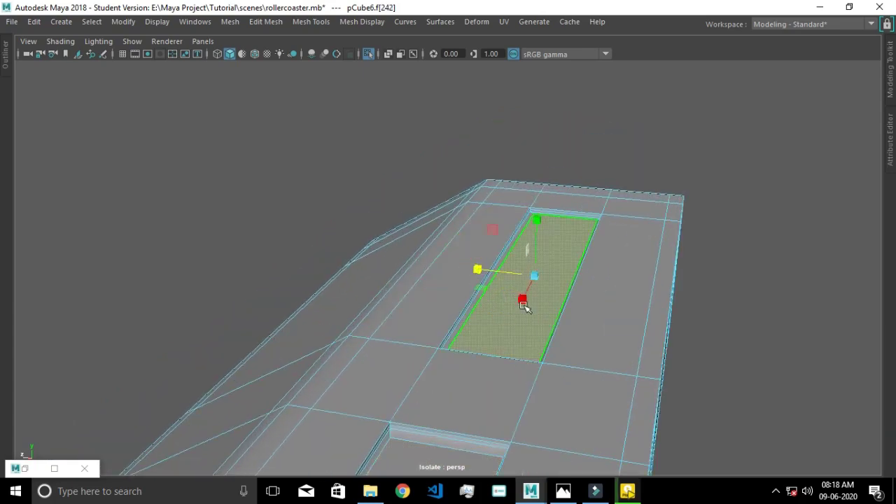
{"action": "left_click_drag", "start_coordinate": [521, 308], "coordinate": [502, 335], "text": "alt"}
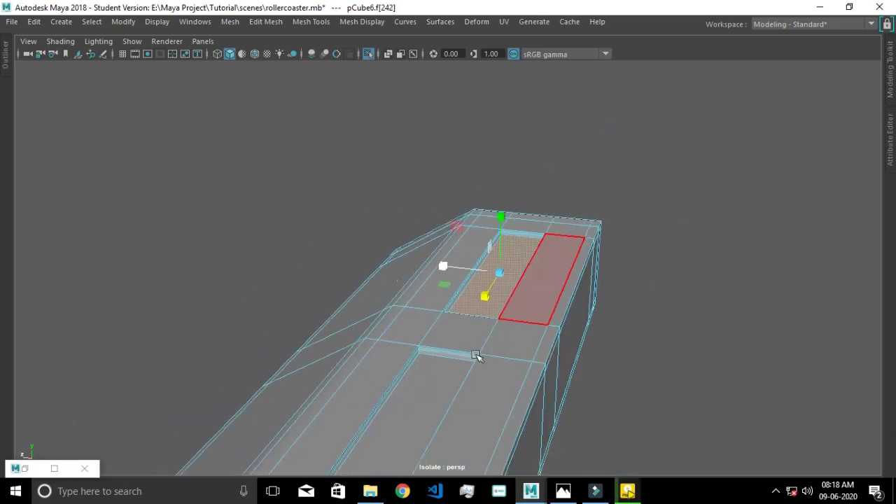
{"action": "key", "text": "3"}
{"action": "left_click", "coordinate": [660, 348]}
{"action": "mouse_move", "coordinate": [471, 364]}
{"action": "left_mouse_down", "text": "alt"}
{"action": "mouse_move", "coordinate": [660, 348]}
{"action": "mouse_move", "coordinate": [466, 434]}
{"action": "mouse_move", "coordinate": [614, 322]}
{"action": "mouse_move", "coordinate": [596, 300]}
{"action": "left_mouse_up", "text": "alt"}
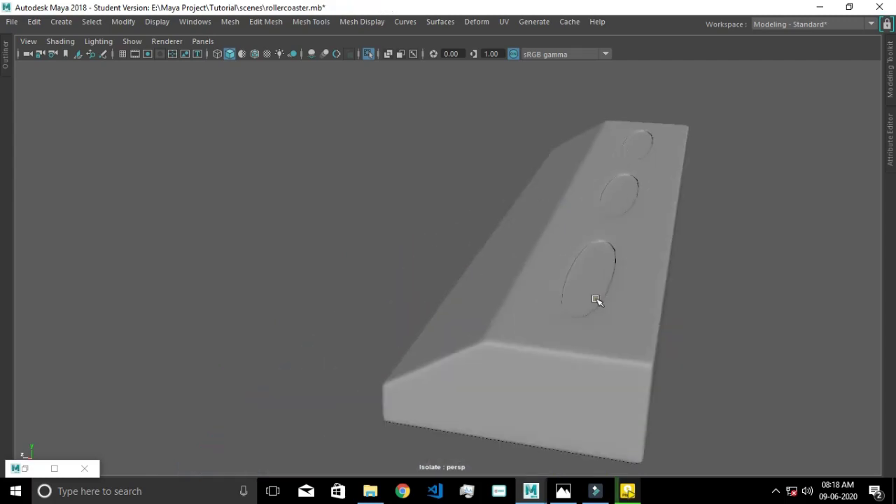
{"action": "left_click", "coordinate": [596, 299]}
- Turn off the smooth preview and insert support loops around the nearest recess
{"action": "key", "text": "1"}
{"action": "mouse_move", "coordinate": [595, 306]}
{"action": "right_mouse_down", "text": "alt"}
{"action": "mouse_move", "coordinate": [596, 348]}
{"action": "mouse_move", "coordinate": [608, 315]}
{"action": "mouse_move", "coordinate": [520, 202]}
{"action": "mouse_move", "coordinate": [588, 294]}
{"action": "mouse_move", "coordinate": [652, 306]}
{"action": "mouse_move", "coordinate": [669, 336]}
{"action": "right_mouse_up", "text": "alt"}
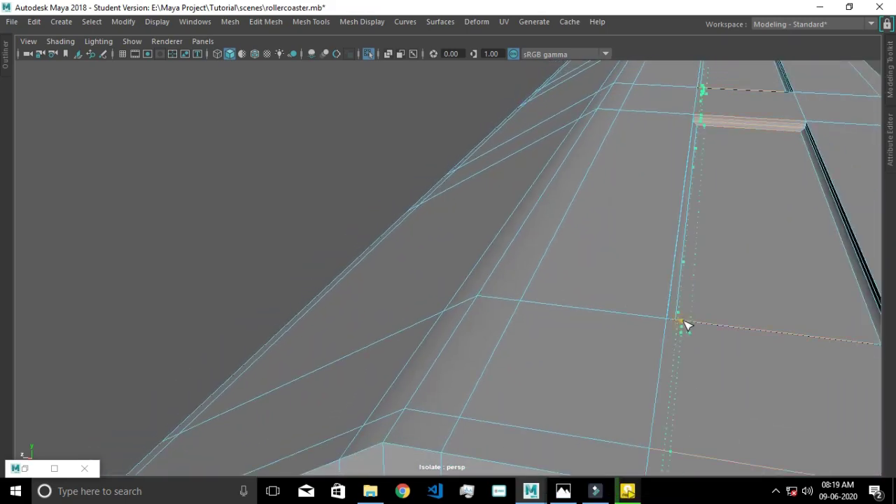
{"action": "left_click", "coordinate": [686, 325]}
{"action": "mouse_move", "coordinate": [726, 340]}
{"action": "right_mouse_down", "text": "alt"}
{"action": "mouse_move", "coordinate": [708, 330]}
{"action": "mouse_move", "coordinate": [770, 332]}
{"action": "right_mouse_up", "text": "alt"}
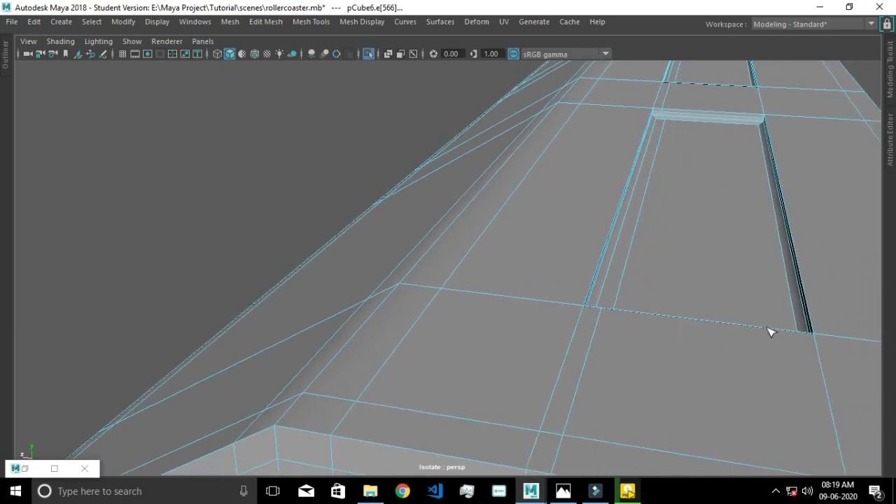
{"action": "left_click", "coordinate": [803, 337]}
{"action": "left_click", "coordinate": [812, 342]}
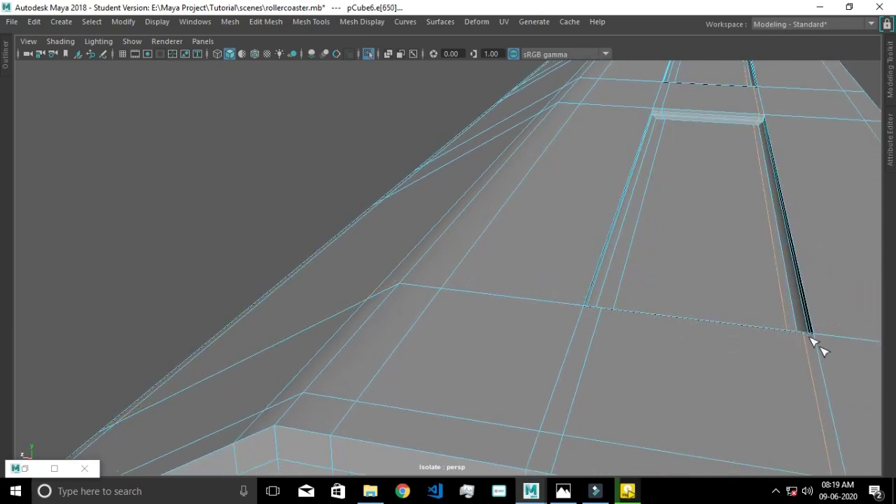
{"action": "left_click_drag", "start_coordinate": [803, 362], "coordinate": [672, 358], "text": "alt"}
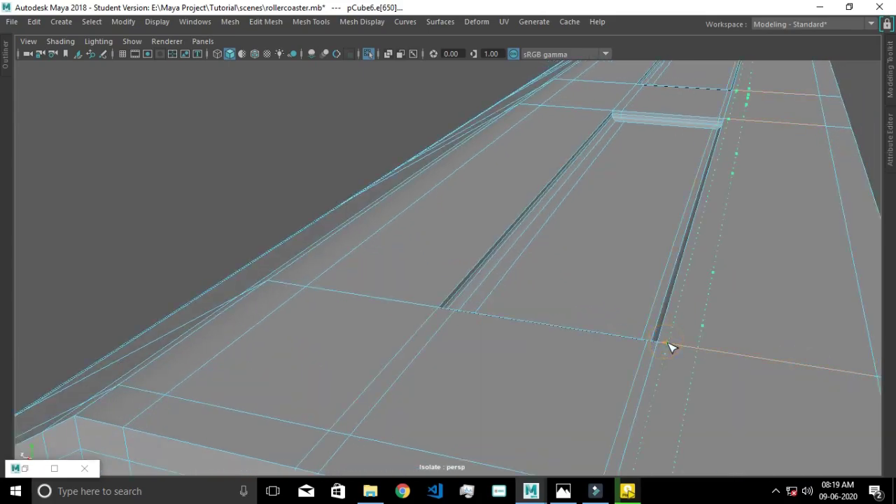
{"action": "left_click", "coordinate": [434, 309]}
{"action": "mouse_move", "coordinate": [434, 309]}
{"action": "left_mouse_down", "text": "alt"}
{"action": "mouse_move", "coordinate": [408, 357]}
{"action": "mouse_move", "coordinate": [610, 326]}
{"action": "mouse_move", "coordinate": [536, 343]}
{"action": "mouse_move", "coordinate": [490, 282]}
{"action": "mouse_move", "coordinate": [469, 306]}
{"action": "mouse_move", "coordinate": [488, 324]}
{"action": "mouse_move", "coordinate": [464, 252]}
{"action": "mouse_move", "coordinate": [479, 294]}
{"action": "left_mouse_up", "text": "alt"}
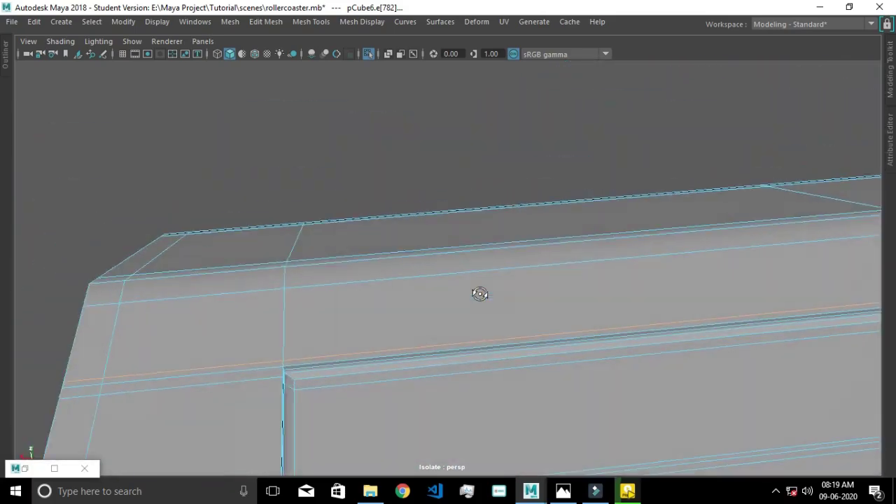
- Add supporting edge loops at the groove's corners and ends
{"action": "left_click_drag", "start_coordinate": [297, 369], "coordinate": [327, 338], "text": "alt"}
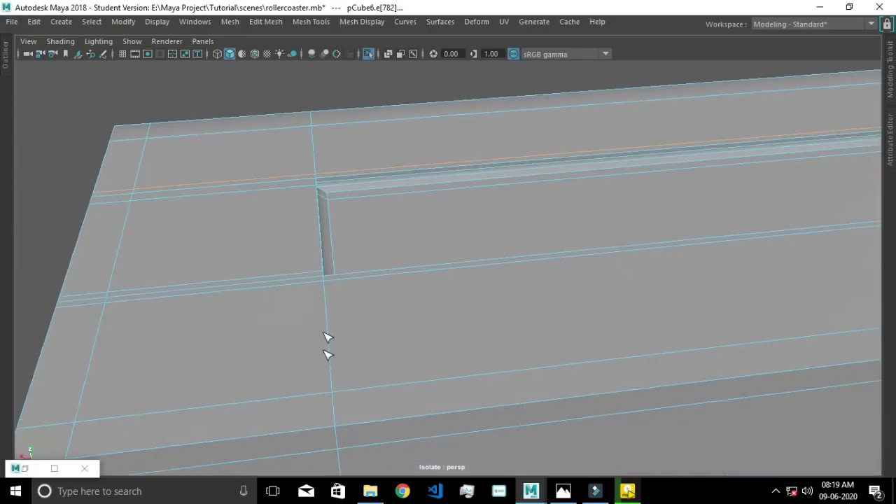
{"action": "left_click", "coordinate": [313, 277]}
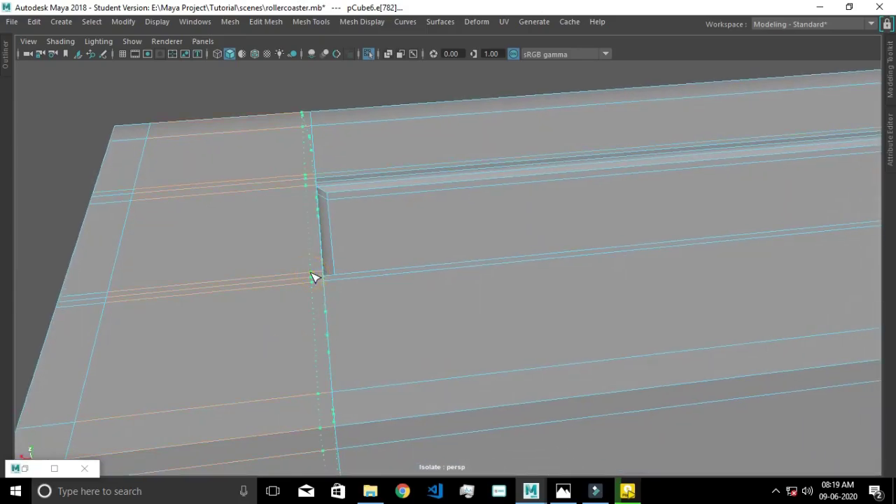
{"action": "left_click", "coordinate": [323, 180]}
{"action": "left_click", "coordinate": [337, 187]}
{"action": "mouse_move", "coordinate": [337, 187]}
{"action": "left_mouse_down", "text": "alt"}
{"action": "mouse_move", "coordinate": [504, 206]}
{"action": "mouse_move", "coordinate": [346, 234]}
{"action": "mouse_move", "coordinate": [379, 250]}
{"action": "left_mouse_up", "text": "alt"}
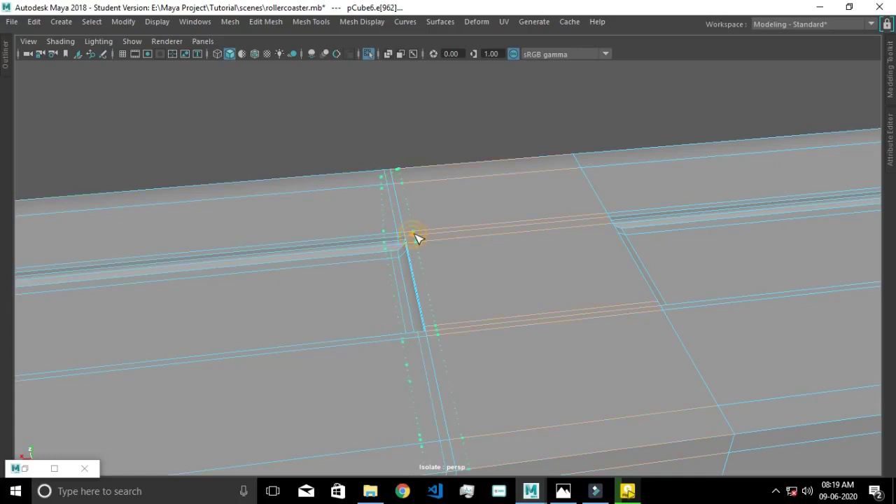
{"action": "left_click", "coordinate": [563, 277]}
{"action": "mouse_move", "coordinate": [516, 280]}
{"action": "left_mouse_down", "text": "alt"}
{"action": "mouse_move", "coordinate": [467, 304]}
{"action": "mouse_move", "coordinate": [336, 254]}
{"action": "left_mouse_up", "text": "alt"}
{"action": "left_click", "coordinate": [362, 258]}
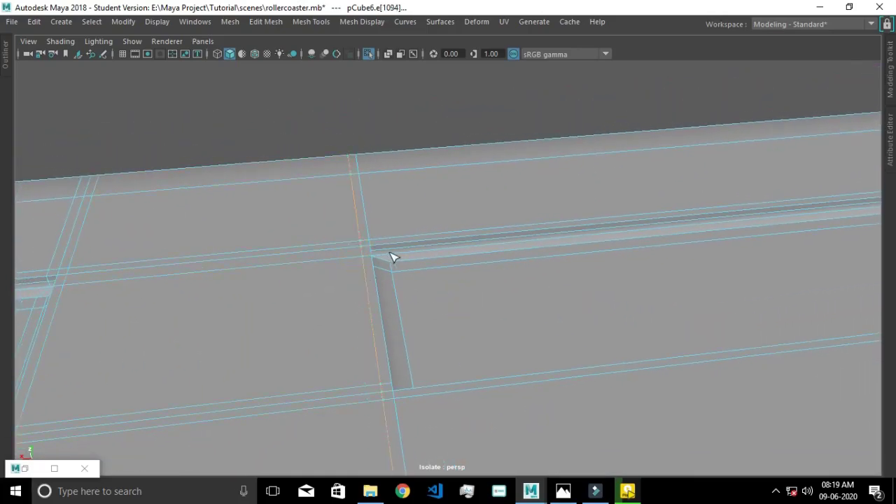
{"action": "left_click", "coordinate": [378, 251]}
{"action": "mouse_move", "coordinate": [379, 251]}
{"action": "left_mouse_down", "text": "alt"}
{"action": "mouse_move", "coordinate": [546, 277]}
{"action": "mouse_move", "coordinate": [332, 287]}
{"action": "mouse_move", "coordinate": [396, 247]}
{"action": "left_mouse_up", "text": "alt"}
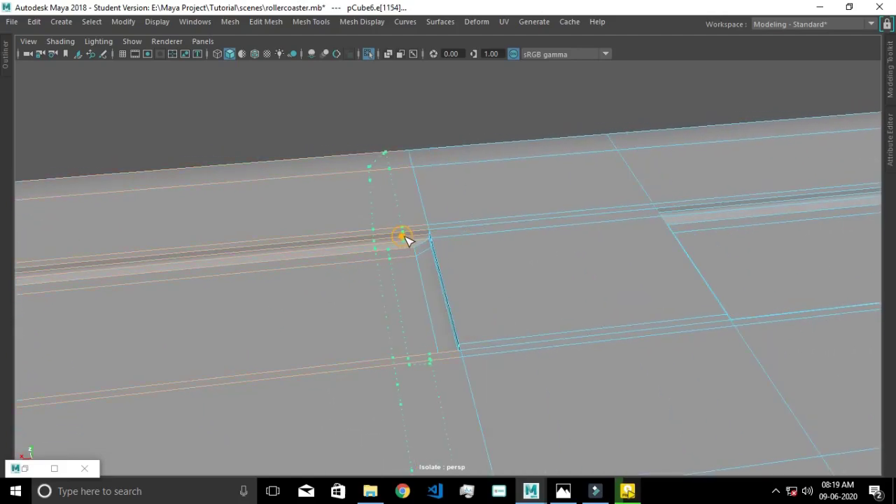
{"action": "left_click", "coordinate": [443, 238]}
- Insert a loop at the groove's far end and check the crisp recesses in smooth preview
{"action": "left_click_drag", "start_coordinate": [552, 273], "coordinate": [389, 283], "text": "alt"}
{"action": "right_click_drag", "start_coordinate": [194, 256], "coordinate": [199, 248]}
{"action": "left_click", "coordinate": [201, 250]}
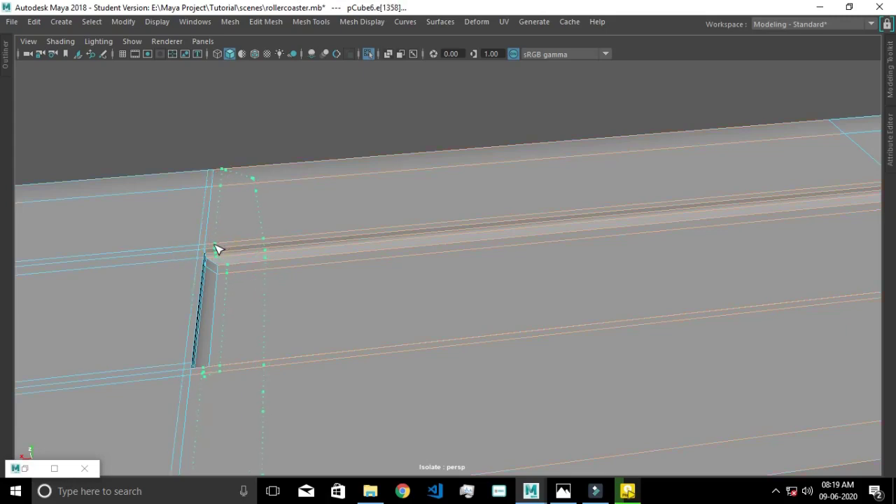
{"action": "right_click_drag", "start_coordinate": [520, 278], "coordinate": [340, 280], "text": "alt"}
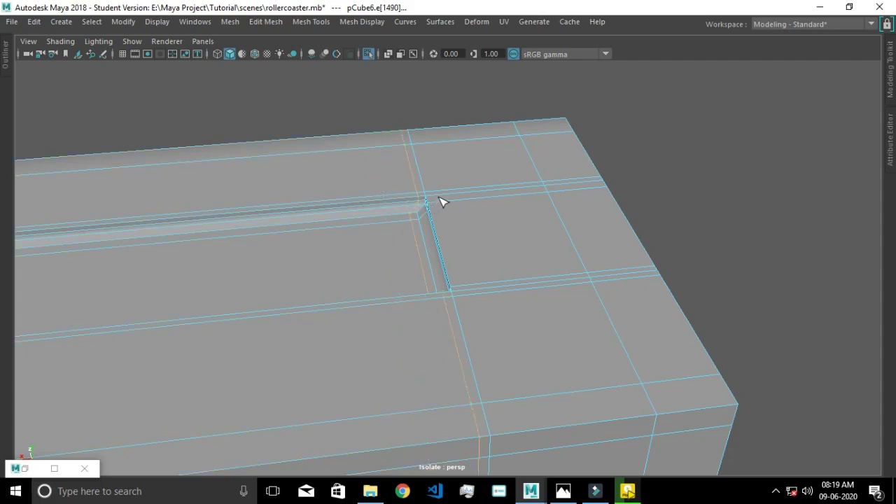
{"action": "right_click_drag", "start_coordinate": [445, 202], "coordinate": [432, 202]}
{"action": "key", "text": "3"}
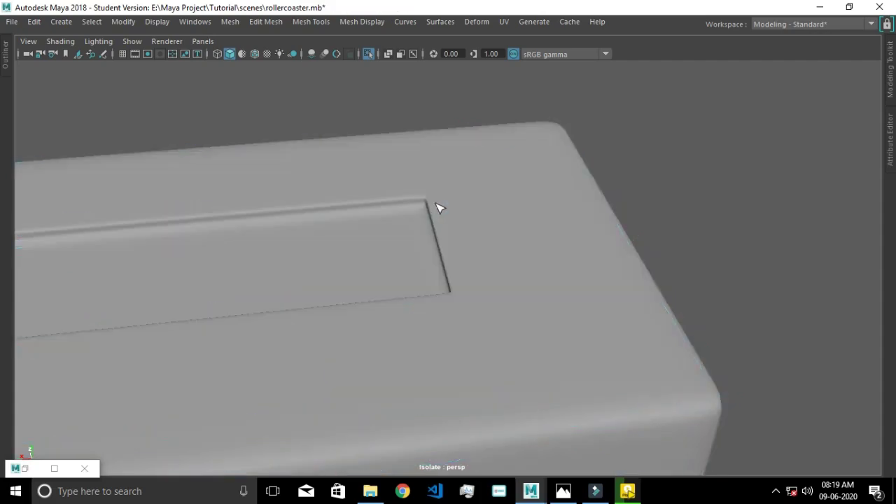
{"action": "scroll", "coordinate": [437, 217], "scroll_direction": "down", "scroll_amount": 6}
{"action": "left_click_drag", "start_coordinate": [430, 278], "coordinate": [531, 280], "text": "alt"}
{"action": "scroll", "coordinate": [553, 283], "scroll_direction": "up", "scroll_amount": 4}
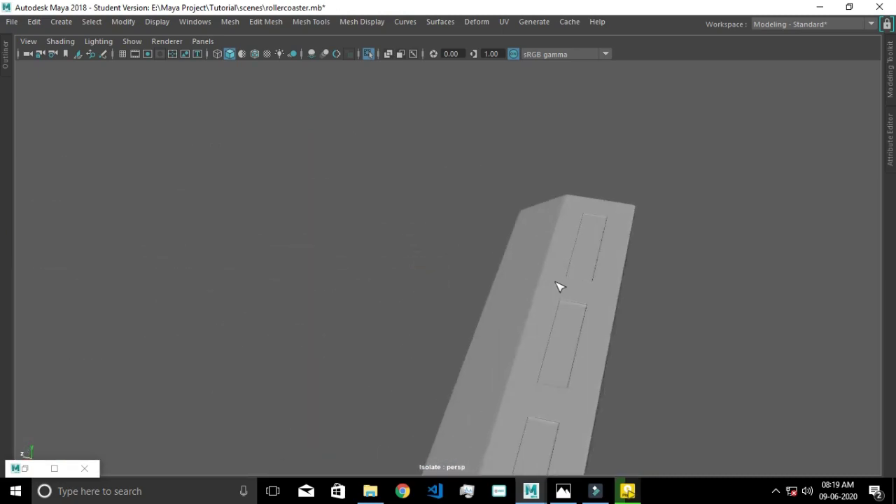
- Turn off Isolate Select to show the whole car and frame its front panel
{"action": "left_click", "coordinate": [371, 55]}
{"action": "scroll", "coordinate": [380, 110], "scroll_direction": "down", "scroll_amount": 3}
{"action": "left_click_drag", "start_coordinate": [416, 128], "coordinate": [449, 118], "text": "alt"}
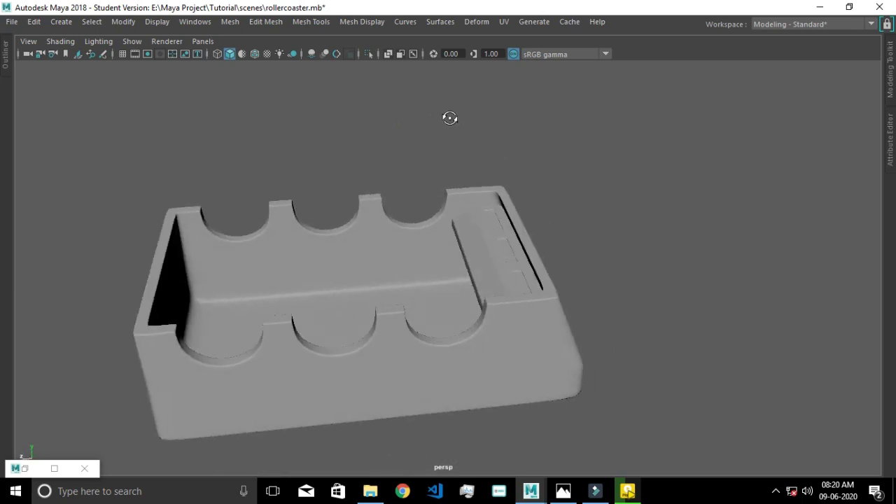
{"action": "scroll", "coordinate": [514, 205], "scroll_direction": "up", "scroll_amount": 3}
{"action": "scroll", "coordinate": [554, 238], "scroll_direction": "up", "scroll_amount": 3}
{"action": "mouse_move", "coordinate": [560, 240]}
{"action": "left_mouse_down", "text": "alt"}
{"action": "mouse_move", "coordinate": [637, 233]}
{"action": "mouse_move", "coordinate": [621, 240]}
{"action": "mouse_move", "coordinate": [624, 246]}
{"action": "left_mouse_up", "text": "alt"}
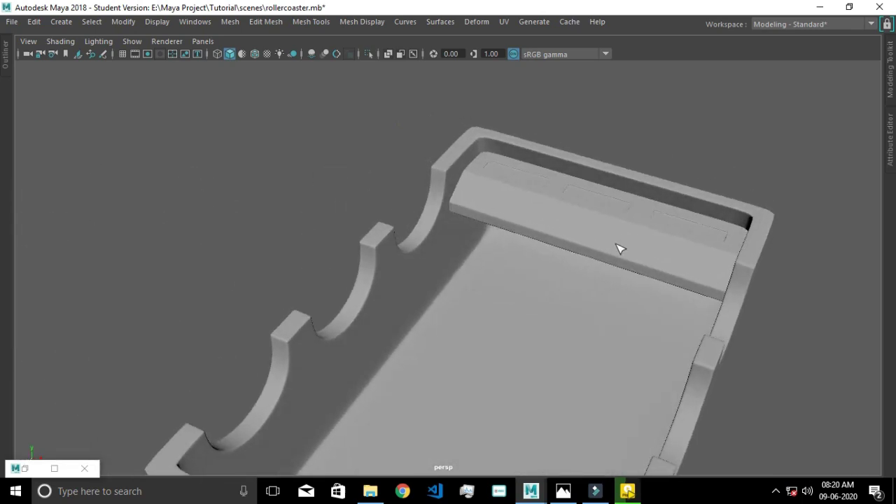
{"action": "scroll", "coordinate": [344, 192], "scroll_direction": "down", "scroll_amount": 4}
- Create a polygon cylinder, lay it horizontal, and move it to the front panel's centre
{"action": "right_click_drag", "start_coordinate": [329, 174], "coordinate": [266, 184], "text": "shift"}
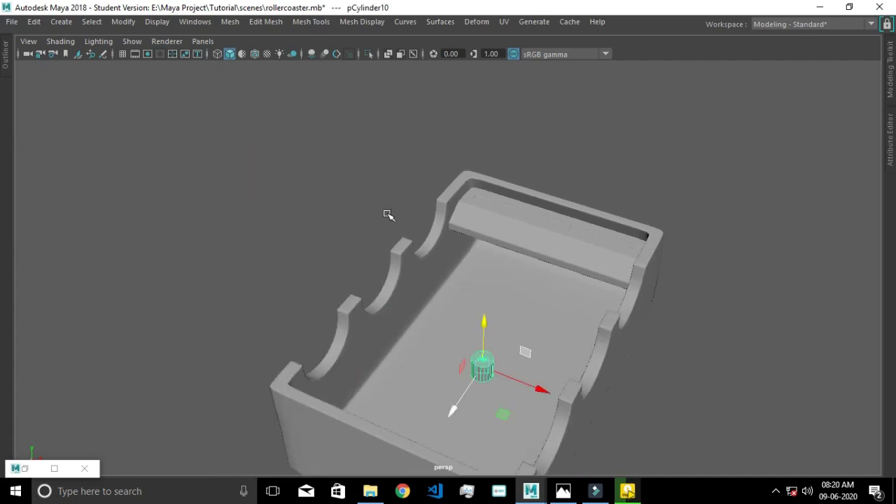
{"action": "key", "text": "e"}
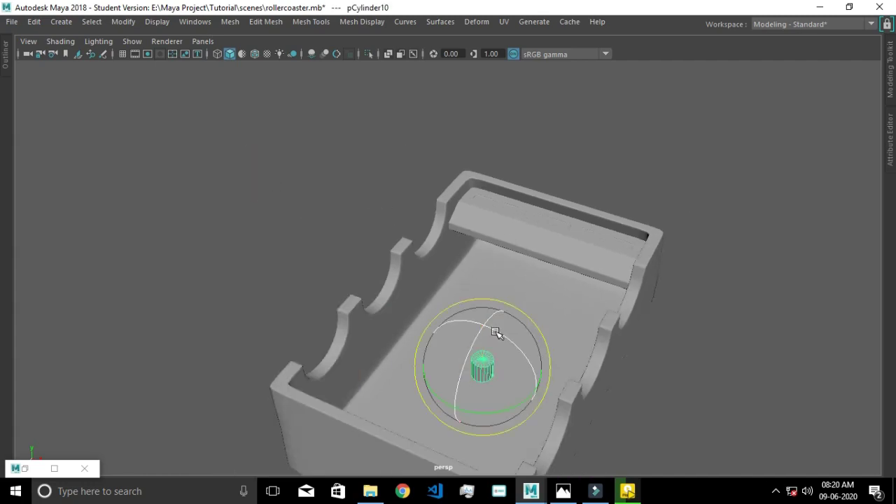
{"action": "left_click_drag", "start_coordinate": [508, 344], "coordinate": [571, 430]}
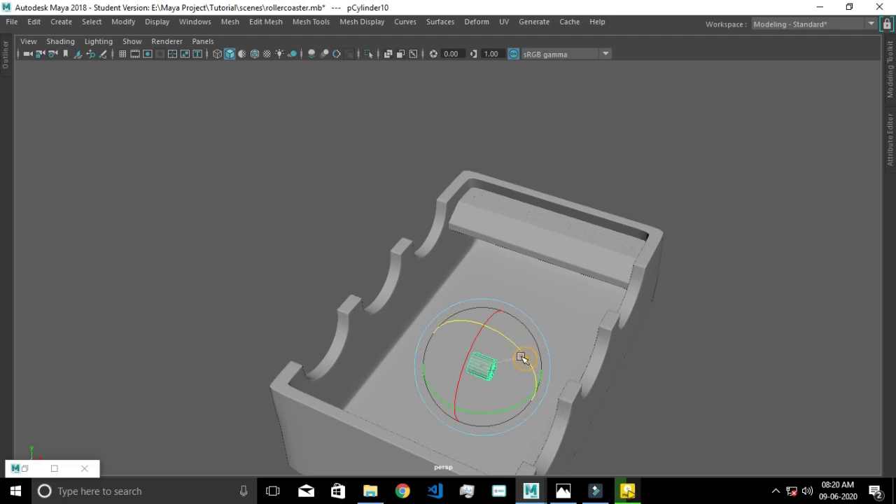
{"action": "left_click_drag", "start_coordinate": [568, 385], "coordinate": [498, 364], "text": "alt"}
{"action": "key", "text": "w"}
{"action": "key", "text": "space"}
{"action": "key", "text": "space"}
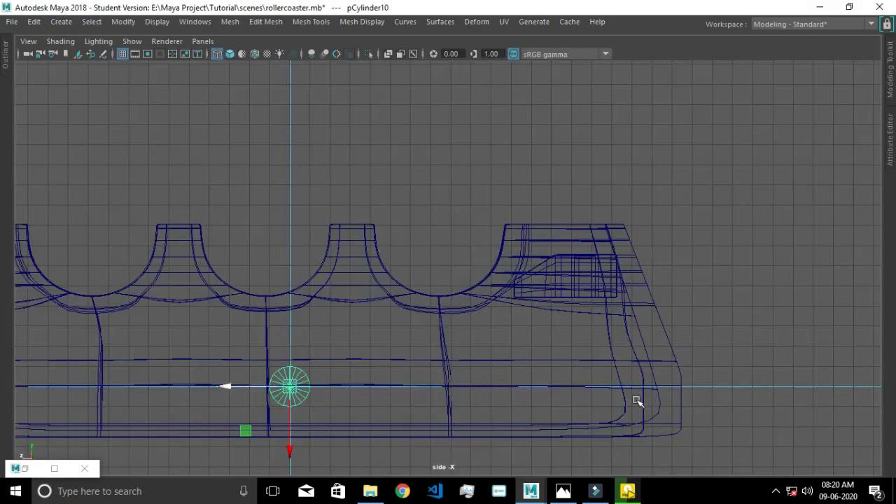
{"action": "left_click_drag", "start_coordinate": [250, 466], "coordinate": [254, 334]}
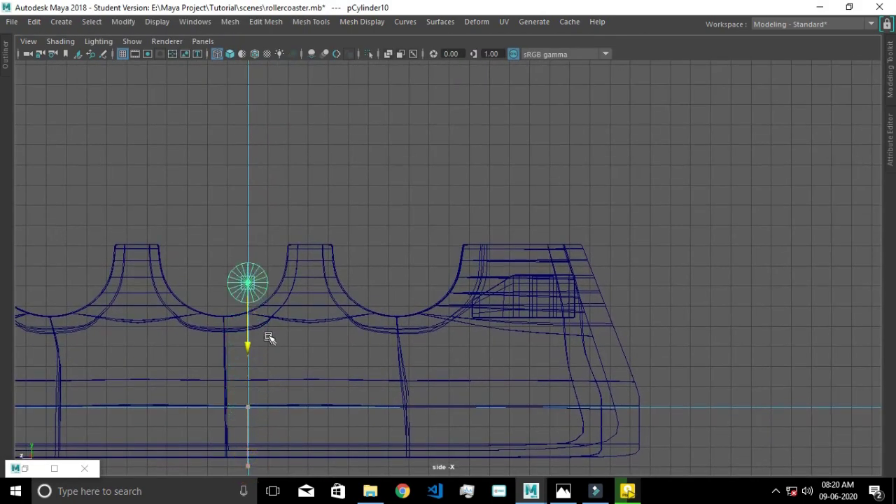
{"action": "left_click_drag", "start_coordinate": [186, 275], "coordinate": [470, 278]}
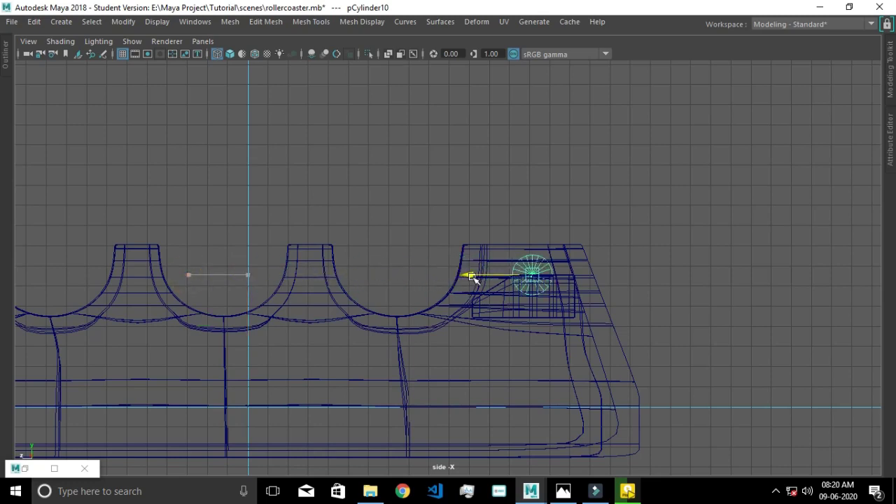
{"action": "key", "text": "space"}
{"action": "key", "text": "space"}
{"action": "left_click_drag", "start_coordinate": [620, 224], "coordinate": [610, 276], "text": "alt"}
{"action": "mouse_move", "coordinate": [610, 276]}
{"action": "middle_mouse_down", "text": "alt"}
{"action": "mouse_move", "coordinate": [482, 260]}
{"action": "mouse_move", "coordinate": [420, 223]}
{"action": "middle_mouse_up", "text": "alt"}
{"action": "mouse_move", "coordinate": [464, 250]}
{"action": "left_mouse_down"}
{"action": "mouse_move", "coordinate": [429, 266]}
{"action": "mouse_move", "coordinate": [456, 250]}
{"action": "mouse_move", "coordinate": [536, 262]}
{"action": "mouse_move", "coordinate": [830, 425]}
{"action": "mouse_move", "coordinate": [530, 315]}
{"action": "left_mouse_up"}
- Scale the cylinder into a long thin bar across the panel and centre it
{"action": "key", "text": "r"}
{"action": "mouse_move", "coordinate": [517, 279]}
{"action": "left_mouse_down"}
{"action": "mouse_move", "coordinate": [620, 336]}
{"action": "mouse_move", "coordinate": [616, 350]}
{"action": "left_mouse_up"}
{"action": "left_click_drag", "start_coordinate": [492, 237], "coordinate": [489, 242]}
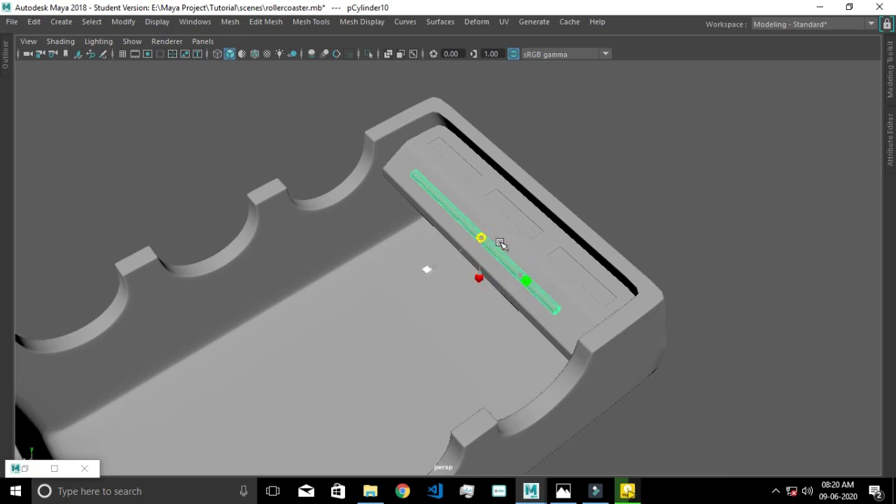
{"action": "mouse_move", "coordinate": [525, 282]}
{"action": "left_mouse_down"}
{"action": "mouse_move", "coordinate": [515, 306]}
{"action": "mouse_move", "coordinate": [578, 264]}
{"action": "mouse_move", "coordinate": [575, 254]}
{"action": "mouse_move", "coordinate": [470, 284]}
{"action": "mouse_move", "coordinate": [449, 273]}
{"action": "left_mouse_up"}
{"action": "left_click_drag", "start_coordinate": [392, 287], "coordinate": [390, 264], "text": "alt"}
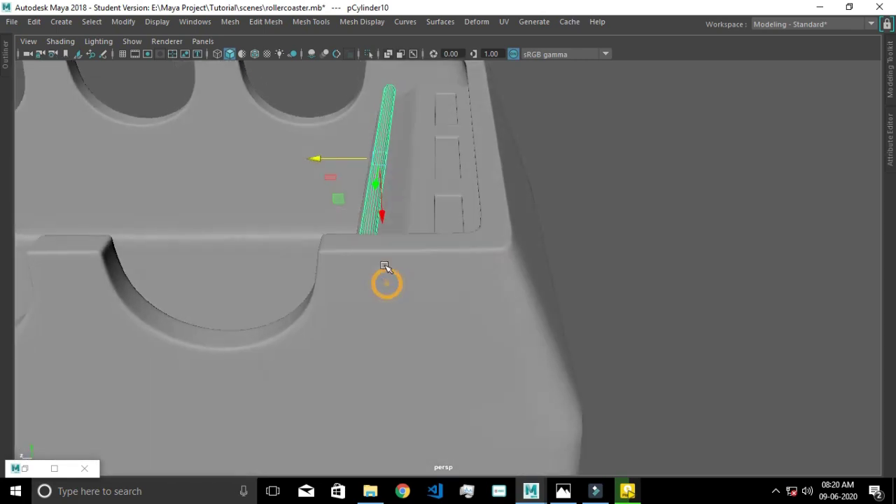
{"action": "mouse_move", "coordinate": [390, 230]}
{"action": "left_mouse_down"}
{"action": "mouse_move", "coordinate": [380, 176]}
{"action": "mouse_move", "coordinate": [364, 214]}
{"action": "mouse_move", "coordinate": [369, 197]}
{"action": "left_mouse_up"}
{"action": "left_click_drag", "start_coordinate": [346, 151], "coordinate": [390, 153]}
{"action": "left_click", "coordinate": [390, 210]}
- In the side view, lower the bar onto the panel and nudge it toward the front
{"action": "key", "text": "space"}
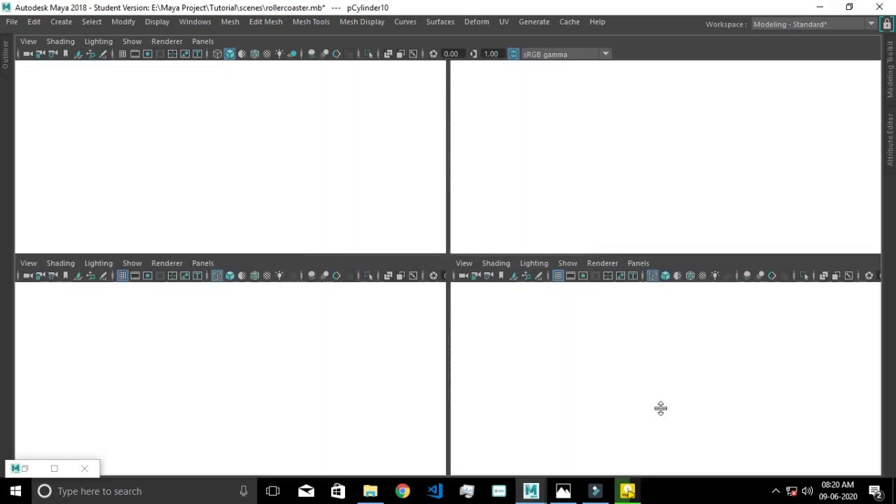
{"action": "key", "text": "space"}
{"action": "scroll", "coordinate": [546, 371], "scroll_direction": "up", "scroll_amount": 2}
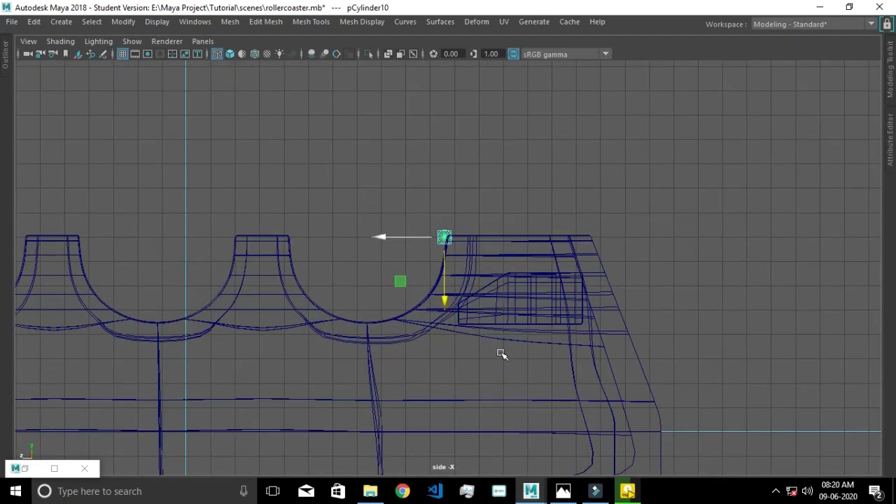
{"action": "left_click_drag", "start_coordinate": [449, 303], "coordinate": [413, 306]}
{"action": "left_click_drag", "start_coordinate": [382, 258], "coordinate": [390, 259]}
{"action": "key", "text": "space"}
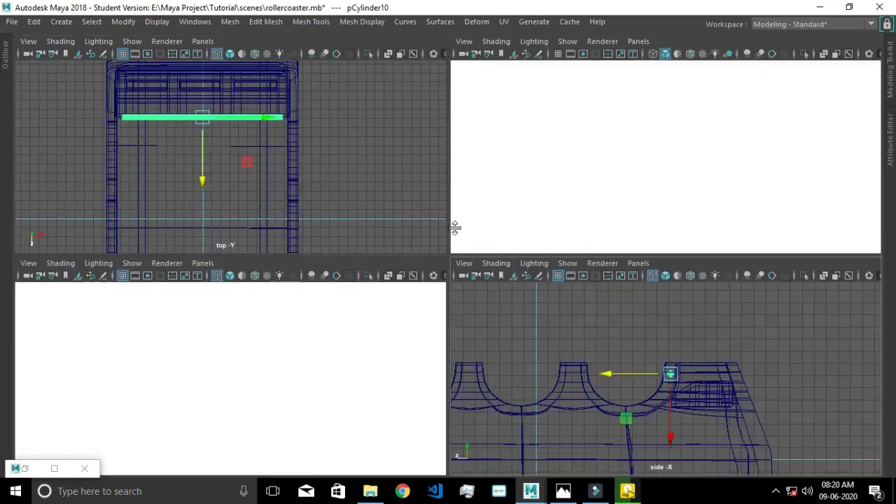
{"action": "key", "text": "space"}
- Reselect the handlebar and shorten it slightly to fit the panel
{"action": "mouse_move", "coordinate": [529, 242]}
{"action": "left_mouse_down", "text": "alt"}
{"action": "mouse_move", "coordinate": [619, 255]}
{"action": "mouse_move", "coordinate": [600, 286]}
{"action": "left_mouse_up", "text": "alt"}
{"action": "left_click", "coordinate": [861, 151]}
{"action": "mouse_move", "coordinate": [705, 224]}
{"action": "left_mouse_down", "text": "alt"}
{"action": "mouse_move", "coordinate": [650, 202]}
{"action": "mouse_move", "coordinate": [550, 254]}
{"action": "mouse_move", "coordinate": [474, 214]}
{"action": "left_mouse_up", "text": "alt"}
{"action": "scroll", "coordinate": [494, 271], "scroll_direction": "up", "scroll_amount": 5}
{"action": "mouse_move", "coordinate": [494, 271]}
{"action": "left_mouse_down", "text": "alt"}
{"action": "mouse_move", "coordinate": [436, 250]}
{"action": "mouse_move", "coordinate": [654, 262]}
{"action": "mouse_move", "coordinate": [510, 286]}
{"action": "mouse_move", "coordinate": [409, 260]}
{"action": "left_mouse_up", "text": "alt"}
{"action": "left_click", "coordinate": [410, 261]}
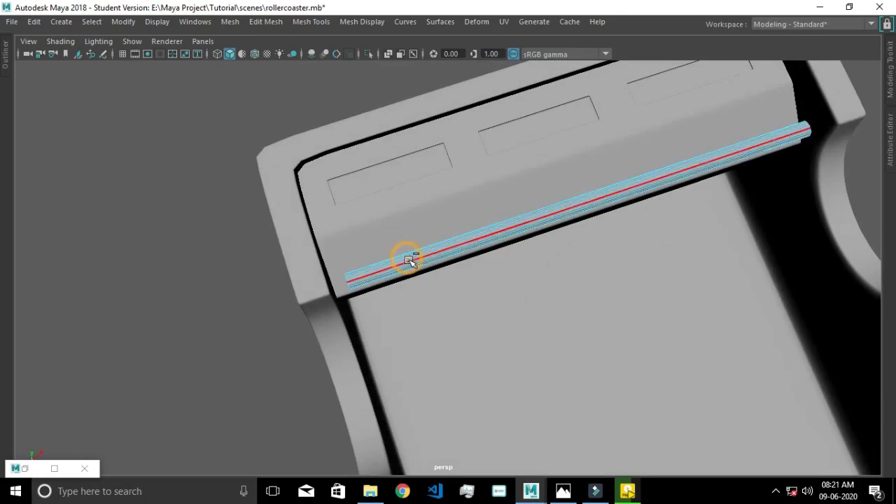
{"action": "left_click", "coordinate": [413, 267]}
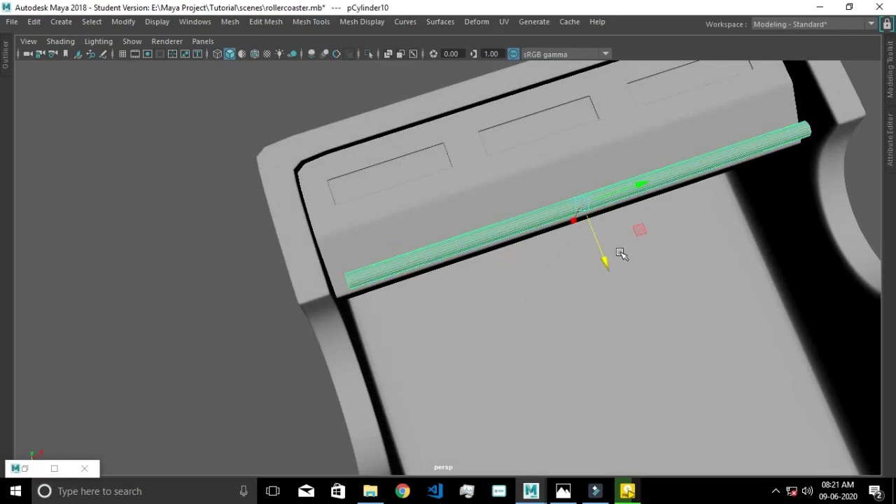
{"action": "key", "text": "r"}
{"action": "left_click_drag", "start_coordinate": [636, 187], "coordinate": [631, 186]}
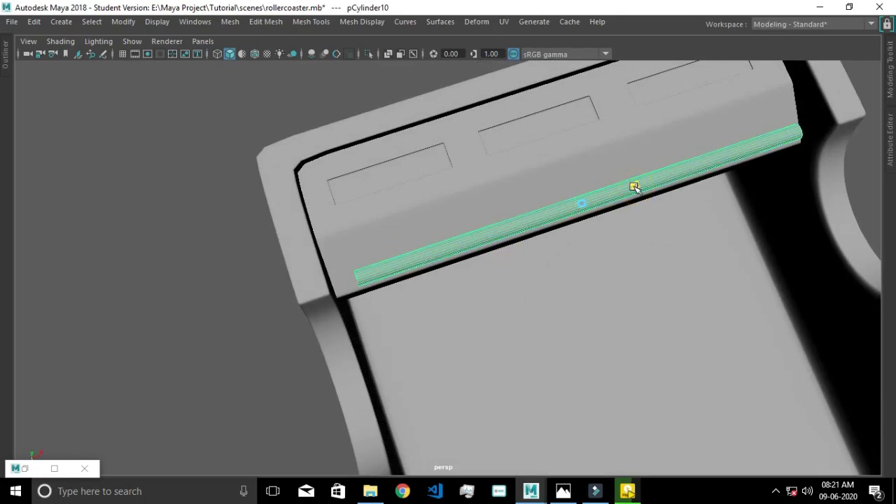
{"action": "mouse_move", "coordinate": [605, 271]}
{"action": "left_mouse_down", "text": "alt"}
{"action": "mouse_move", "coordinate": [704, 236]}
{"action": "mouse_move", "coordinate": [642, 220]}
{"action": "mouse_move", "coordinate": [537, 296]}
{"action": "mouse_move", "coordinate": [588, 285]}
{"action": "mouse_move", "coordinate": [496, 315]}
{"action": "left_mouse_up", "text": "alt"}
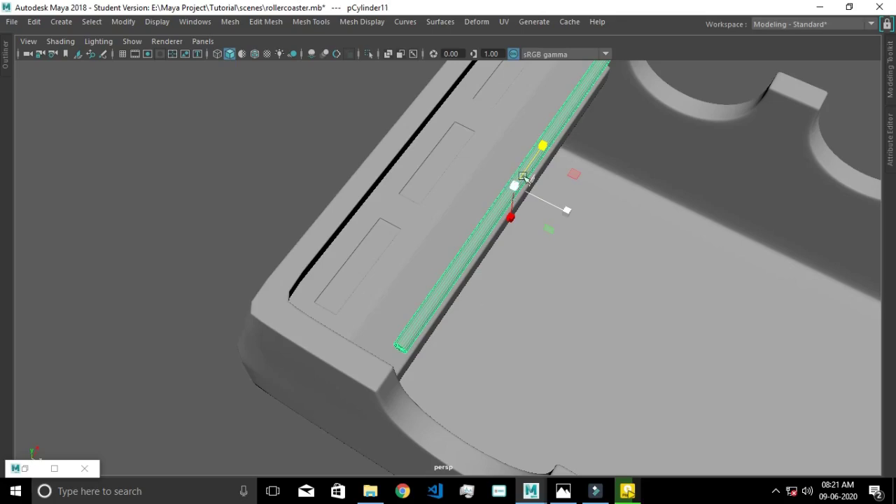
- Narrow the affected band to the bar's end and bend that section downward
{"action": "left_click_drag", "start_coordinate": [544, 149], "coordinate": [523, 188]}
{"action": "mouse_move", "coordinate": [542, 142]}
{"action": "left_mouse_down"}
{"action": "mouse_move", "coordinate": [476, 224]}
{"action": "mouse_move", "coordinate": [450, 287]}
{"action": "left_mouse_up"}
{"action": "key", "text": "e"}
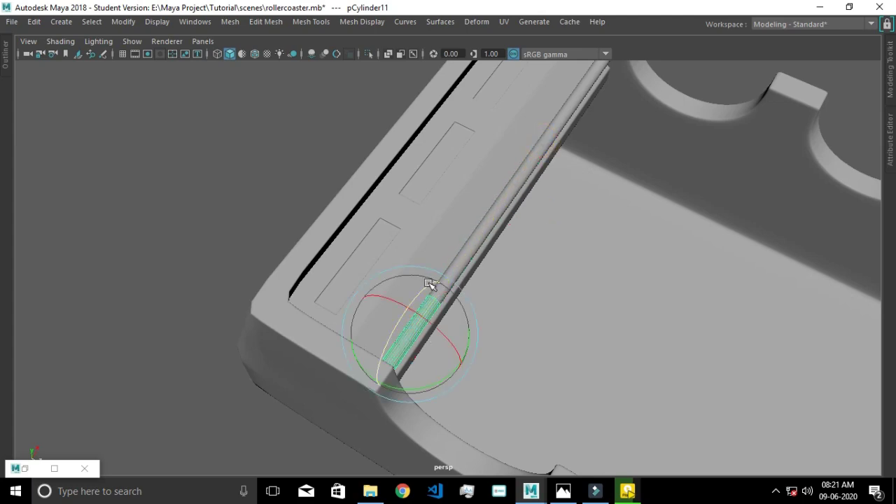
{"action": "left_click_drag", "start_coordinate": [427, 290], "coordinate": [382, 351]}
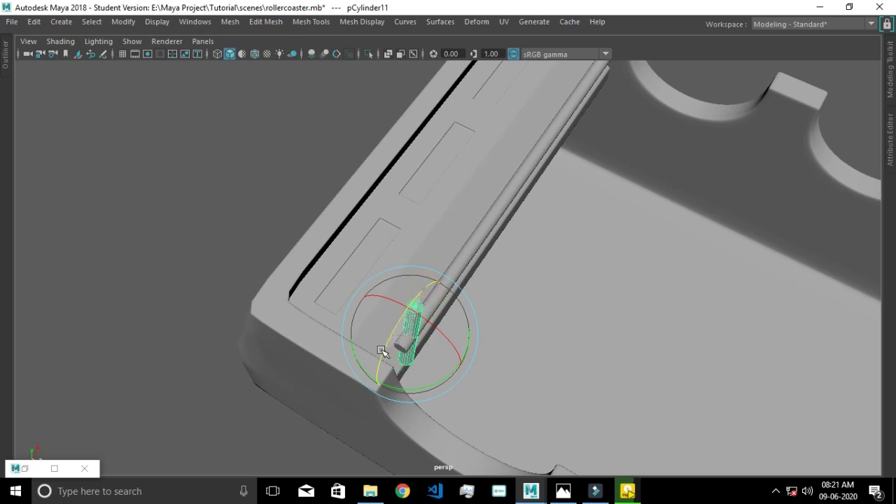
{"action": "key", "text": "w"}
- Rotate and slide the small stub pCylinder11 into an upright post at the rod's end
{"action": "mouse_move", "coordinate": [464, 367]}
{"action": "left_mouse_down", "text": "alt"}
{"action": "mouse_move", "coordinate": [530, 372]}
{"action": "mouse_move", "coordinate": [579, 345]}
{"action": "mouse_move", "coordinate": [544, 379]}
{"action": "left_mouse_up", "text": "alt"}
{"action": "key", "text": "e"}
{"action": "left_click_drag", "start_coordinate": [530, 350], "coordinate": [532, 274]}
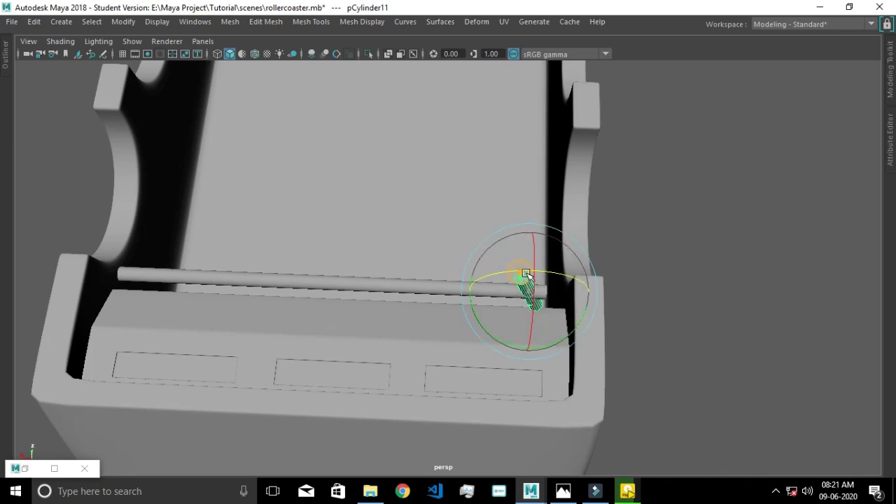
{"action": "key", "text": "w"}
{"action": "mouse_move", "coordinate": [459, 295]}
{"action": "left_mouse_down"}
{"action": "mouse_move", "coordinate": [497, 294]}
{"action": "mouse_move", "coordinate": [390, 309]}
{"action": "mouse_move", "coordinate": [434, 324]}
{"action": "mouse_move", "coordinate": [432, 275]}
{"action": "left_mouse_up"}
{"action": "key", "text": "e"}
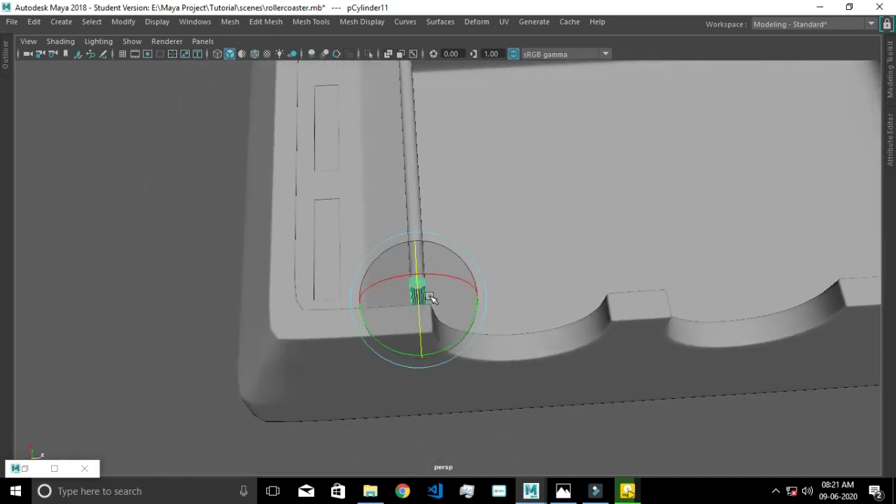
{"action": "key", "text": "w"}
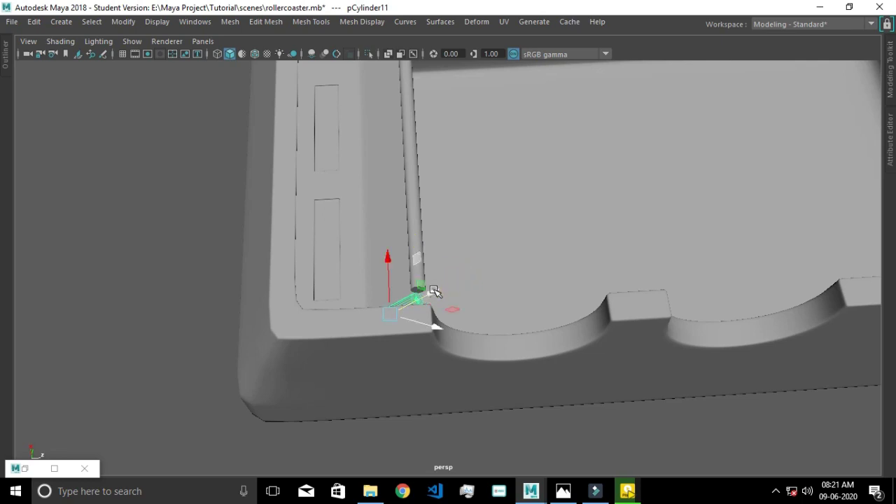
- Select the long handlebar rail pCylinder10 for adjustment
{"action": "scroll", "coordinate": [434, 291], "scroll_direction": "up", "scroll_amount": 3}
{"action": "mouse_move", "coordinate": [434, 296]}
{"action": "left_mouse_down", "text": "alt"}
{"action": "mouse_move", "coordinate": [553, 312]}
{"action": "mouse_move", "coordinate": [586, 292]}
{"action": "mouse_move", "coordinate": [525, 295]}
{"action": "mouse_move", "coordinate": [474, 344]}
{"action": "mouse_move", "coordinate": [440, 250]}
{"action": "mouse_move", "coordinate": [410, 234]}
{"action": "mouse_move", "coordinate": [307, 216]}
{"action": "mouse_move", "coordinate": [260, 226]}
{"action": "mouse_move", "coordinate": [254, 206]}
{"action": "mouse_move", "coordinate": [262, 241]}
{"action": "mouse_move", "coordinate": [180, 254]}
{"action": "mouse_move", "coordinate": [154, 296]}
{"action": "mouse_move", "coordinate": [206, 308]}
{"action": "mouse_move", "coordinate": [119, 218]}
{"action": "left_mouse_up", "text": "alt"}
{"action": "left_click", "coordinate": [398, 219]}
- Shift the rail's pivot upward and toward the arch edge in the side view
{"action": "key", "text": "space"}
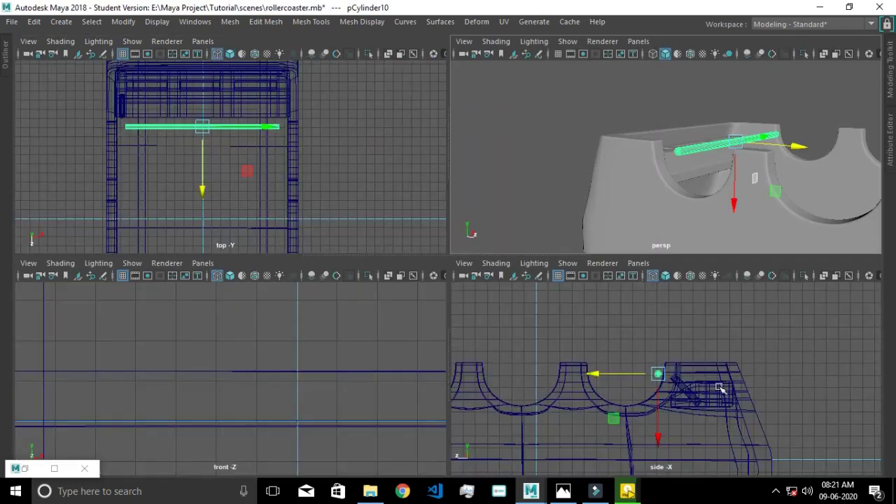
{"action": "key", "text": "space"}
{"action": "mouse_move", "coordinate": [420, 320]}
{"action": "middle_mouse_down", "text": "alt"}
{"action": "mouse_move", "coordinate": [414, 362]}
{"action": "mouse_move", "coordinate": [429, 379]}
{"action": "middle_mouse_up", "text": "alt"}
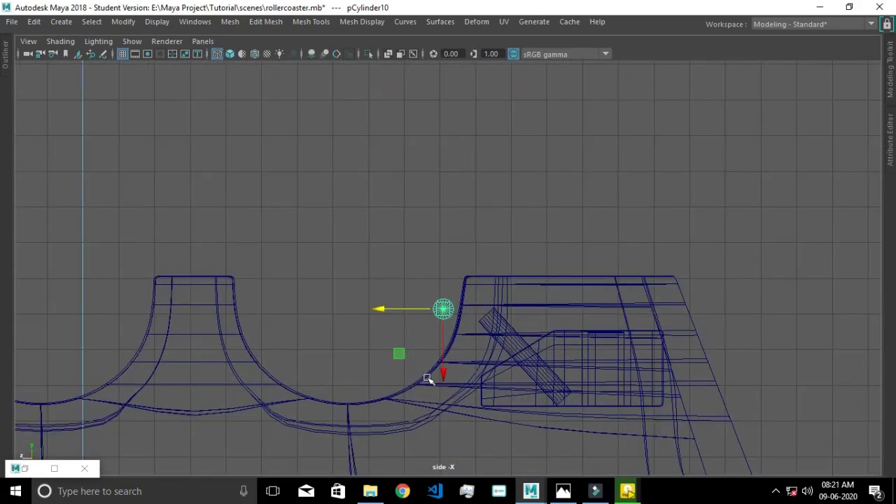
{"action": "left_click_drag", "start_coordinate": [442, 374], "coordinate": [443, 363]}
{"action": "left_click_drag", "start_coordinate": [376, 297], "coordinate": [397, 297]}
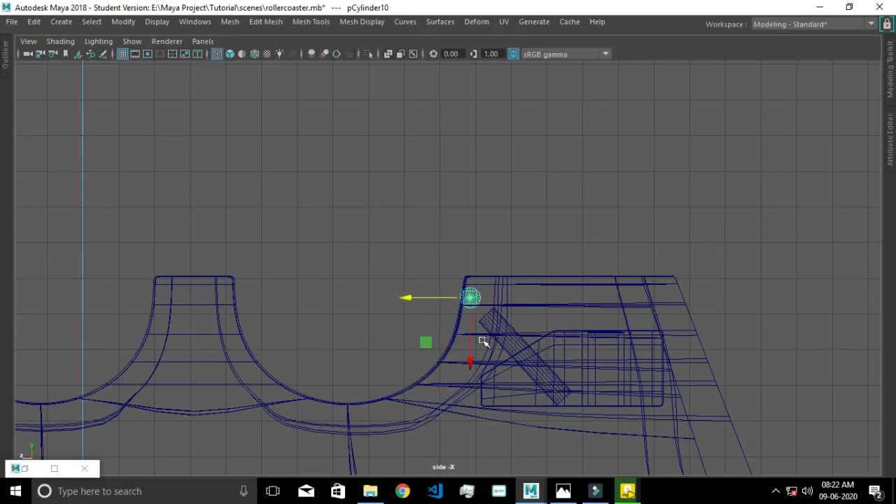
{"action": "left_click", "coordinate": [416, 296]}
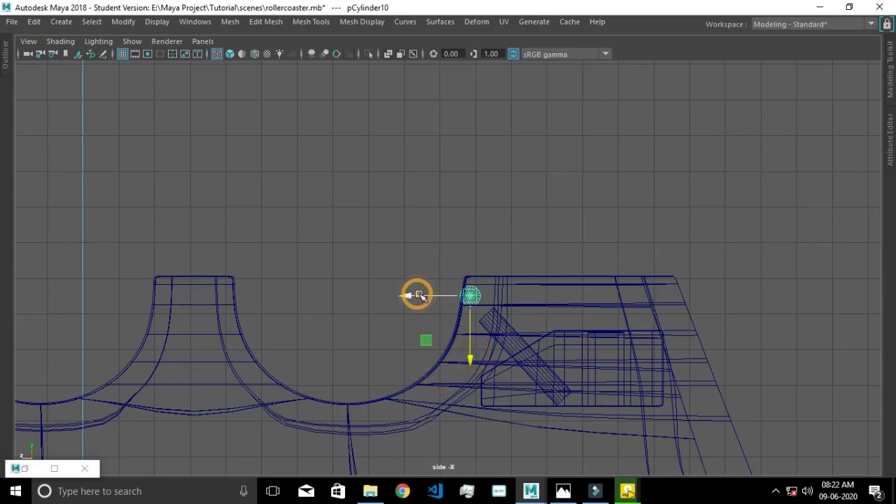
{"action": "key", "text": "space"}
{"action": "key", "text": "space"}
{"action": "mouse_move", "coordinate": [584, 304]}
{"action": "left_mouse_down", "text": "alt"}
{"action": "mouse_move", "coordinate": [511, 332]}
{"action": "mouse_move", "coordinate": [456, 274]}
{"action": "left_mouse_up", "text": "alt"}
- Duplicate the small stub and slide the copy to the rail's far end
{"action": "left_click", "coordinate": [414, 264]}
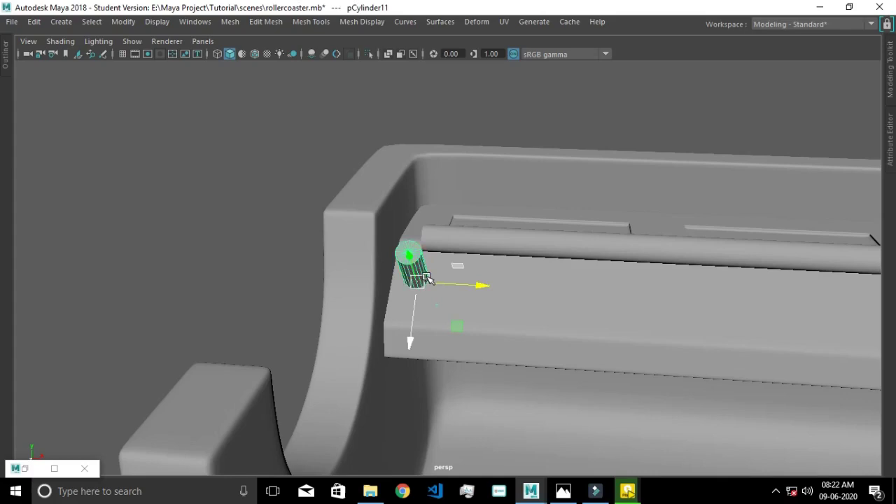
{"action": "middle_click_drag", "start_coordinate": [554, 296], "coordinate": [840, 294]}
{"action": "key", "text": "f"}
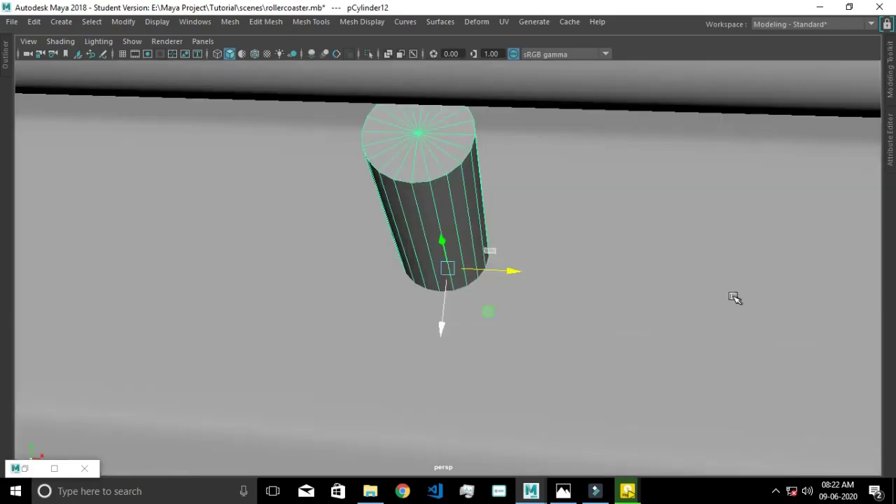
{"action": "scroll", "coordinate": [497, 334], "scroll_direction": "down", "scroll_amount": 2}
{"action": "scroll", "coordinate": [490, 333], "scroll_direction": "down", "scroll_amount": 4}
{"action": "mouse_move", "coordinate": [476, 282]}
{"action": "left_mouse_down"}
{"action": "mouse_move", "coordinate": [618, 310]}
{"action": "mouse_move", "coordinate": [881, 333]}
{"action": "mouse_move", "coordinate": [814, 374]}
{"action": "mouse_move", "coordinate": [676, 301]}
{"action": "left_mouse_up"}
- Combine the stub and rail into pCylinder13 and select the rail-end and stub cap faces
{"action": "left_click", "coordinate": [679, 289], "text": "shift"}
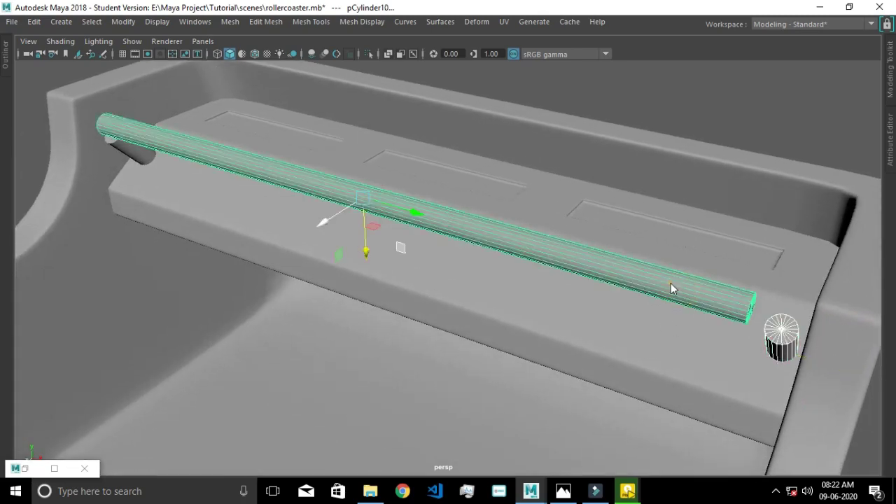
{"action": "right_click_drag", "start_coordinate": [674, 286], "coordinate": [671, 394], "text": "shift"}
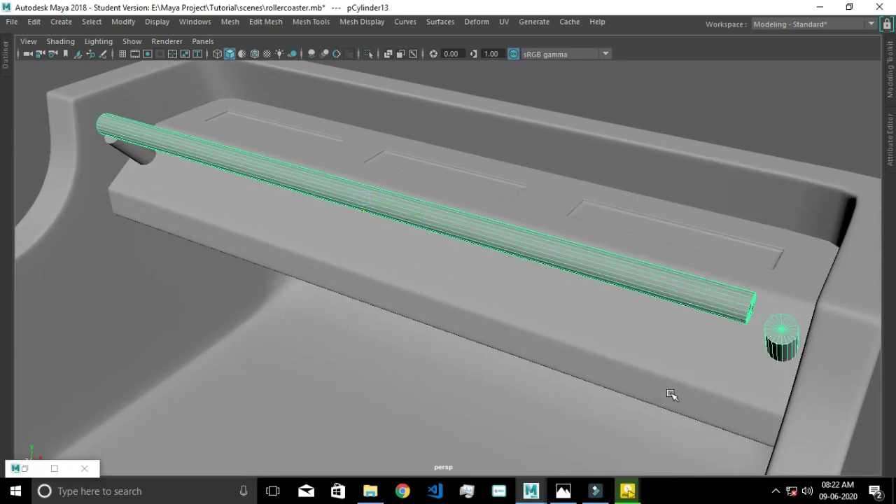
{"action": "key", "text": "F9"}
{"action": "scroll", "coordinate": [780, 350], "scroll_direction": "up", "scroll_amount": 5}
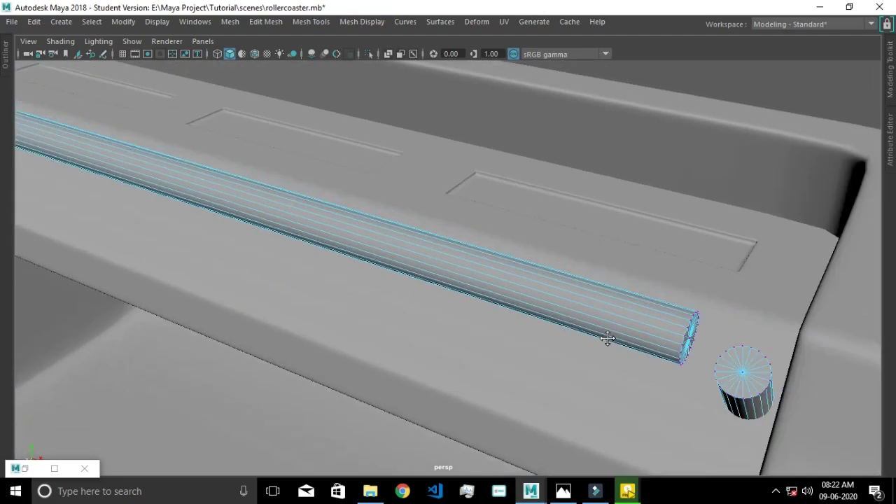
{"action": "scroll", "coordinate": [612, 335], "scroll_direction": "down", "scroll_amount": 2}
{"action": "left_click_drag", "start_coordinate": [690, 383], "coordinate": [602, 315], "text": "alt"}
{"action": "key", "text": "ctrl+F11"}
{"action": "right_click_drag", "start_coordinate": [595, 297], "coordinate": [584, 406], "text": "shift"}
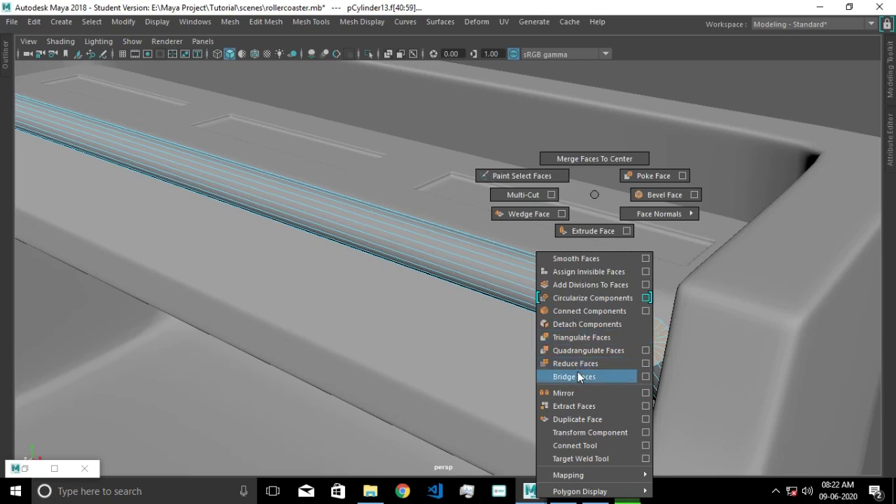
- Bridge the rail end into the stub with a Blend curve and 5 divisions
{"action": "right_click_drag", "start_coordinate": [574, 350], "coordinate": [578, 375], "text": "shift"}
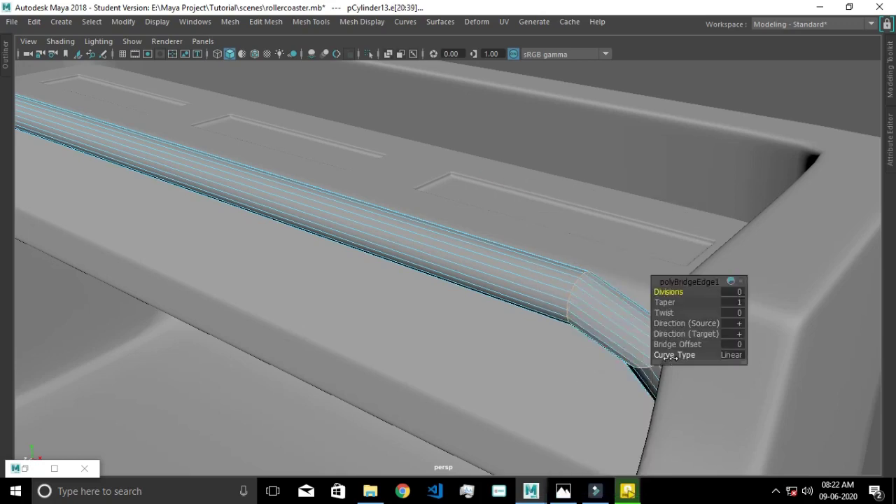
{"action": "left_click", "coordinate": [666, 358]}
{"action": "left_click", "coordinate": [719, 353]}
{"action": "left_click", "coordinate": [746, 373]}
{"action": "left_click_drag", "start_coordinate": [660, 292], "coordinate": [679, 291]}
{"action": "mouse_move", "coordinate": [571, 348]}
{"action": "left_mouse_down", "text": "alt"}
{"action": "mouse_move", "coordinate": [615, 351]}
{"action": "mouse_move", "coordinate": [586, 362]}
{"action": "mouse_move", "coordinate": [581, 285]}
{"action": "left_mouse_up", "text": "alt"}
{"action": "scroll", "coordinate": [446, 328], "scroll_direction": "up", "scroll_amount": 3}
{"action": "scroll", "coordinate": [405, 325], "scroll_direction": "up", "scroll_amount": 3}
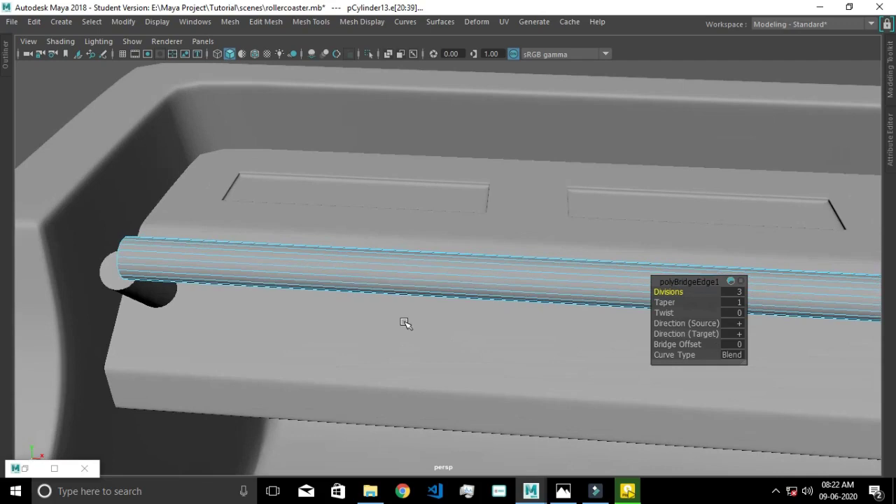
{"action": "scroll", "coordinate": [490, 333], "scroll_direction": "down", "scroll_amount": 3}
{"action": "left_click_drag", "start_coordinate": [660, 291], "coordinate": [682, 291]}
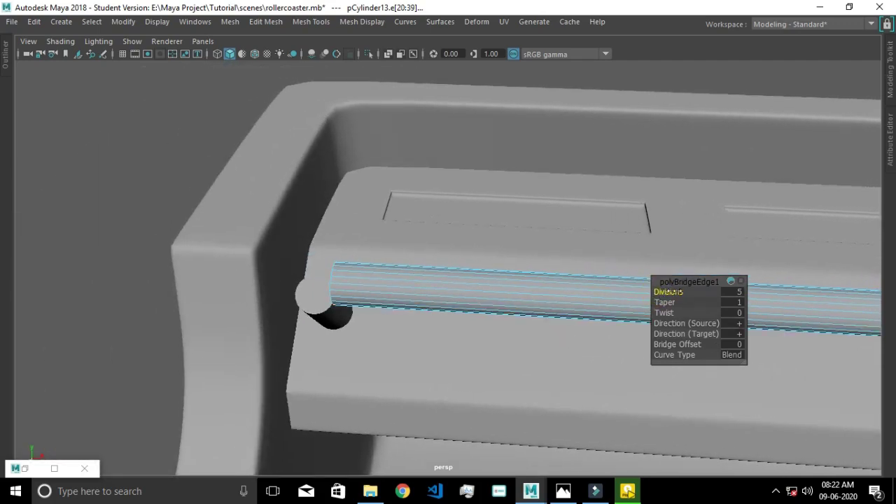
- Return to object mode and select the other stub together with the rail
{"action": "left_click_drag", "start_coordinate": [320, 300], "coordinate": [350, 303], "text": "alt"}
{"action": "key", "text": "F8"}
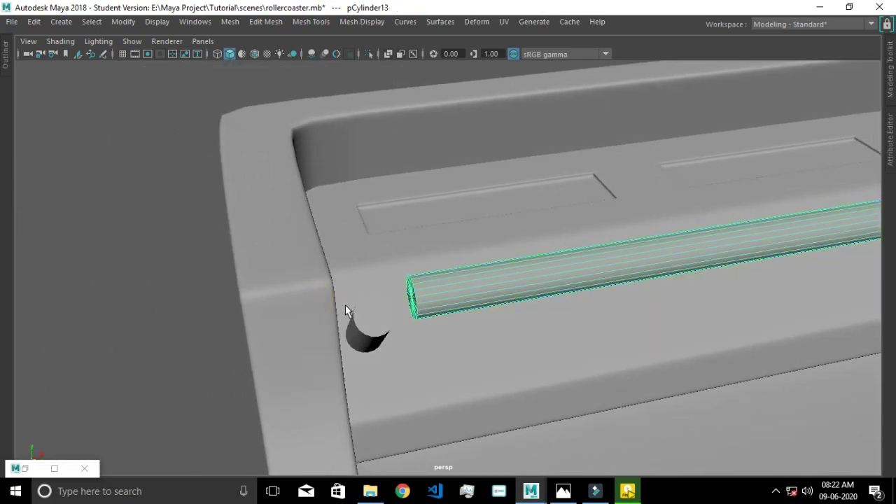
{"action": "left_click", "coordinate": [355, 313]}
{"action": "left_click", "coordinate": [451, 302], "text": "shift"}
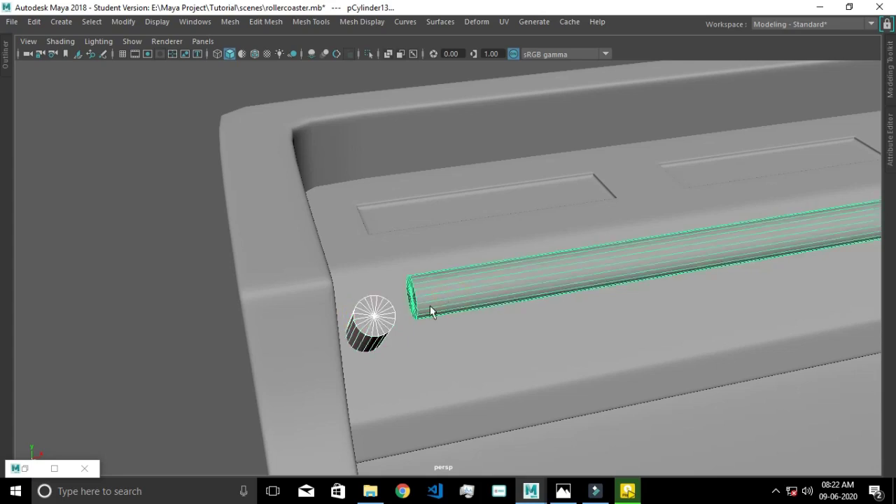
- Combine the rail with the second stub and select both cap faces at that end
{"action": "right_click_drag", "start_coordinate": [404, 308], "coordinate": [376, 405], "text": "shift"}
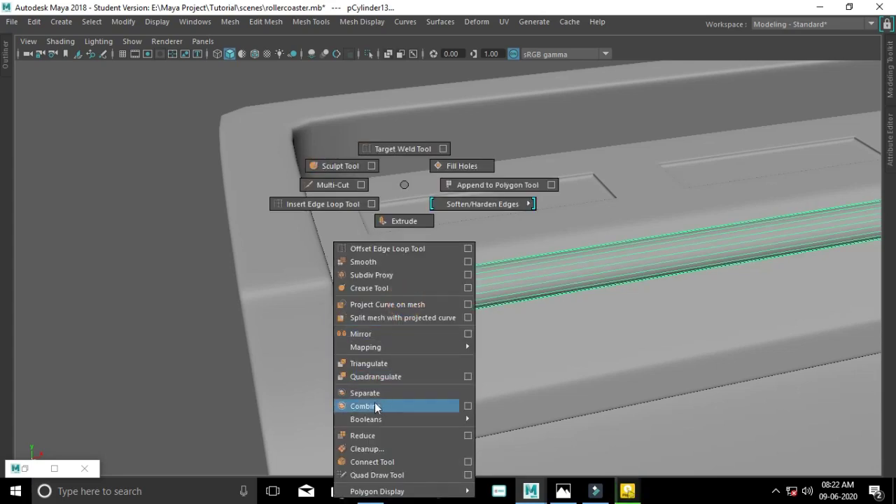
{"action": "left_click_drag", "start_coordinate": [383, 377], "coordinate": [391, 370], "text": "alt"}
{"action": "key", "text": "F9"}
{"action": "left_click", "coordinate": [329, 344]}
{"action": "left_click_drag", "start_coordinate": [350, 375], "coordinate": [416, 359], "text": "alt"}
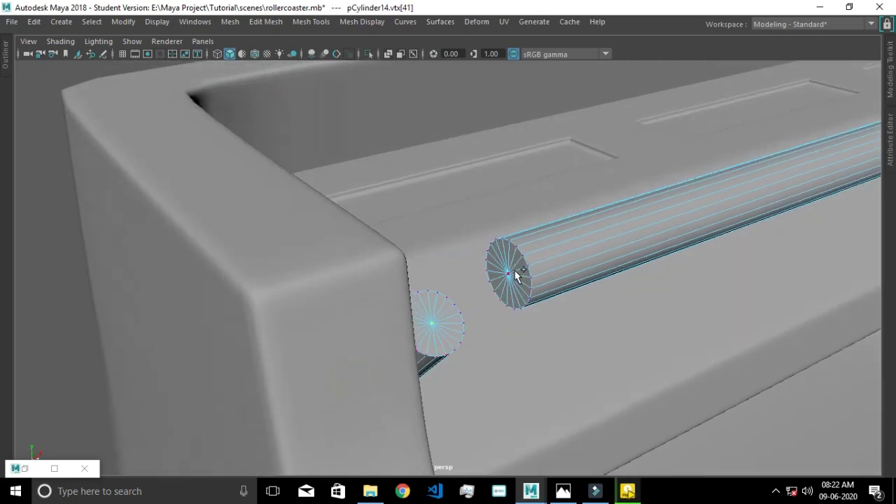
{"action": "left_click", "coordinate": [501, 298], "text": "shift"}
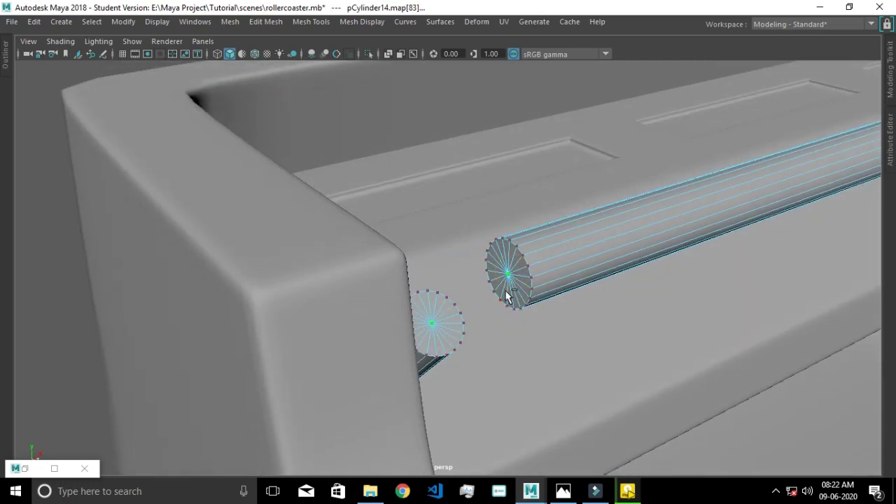
{"action": "key", "text": "ctrl+F11"}
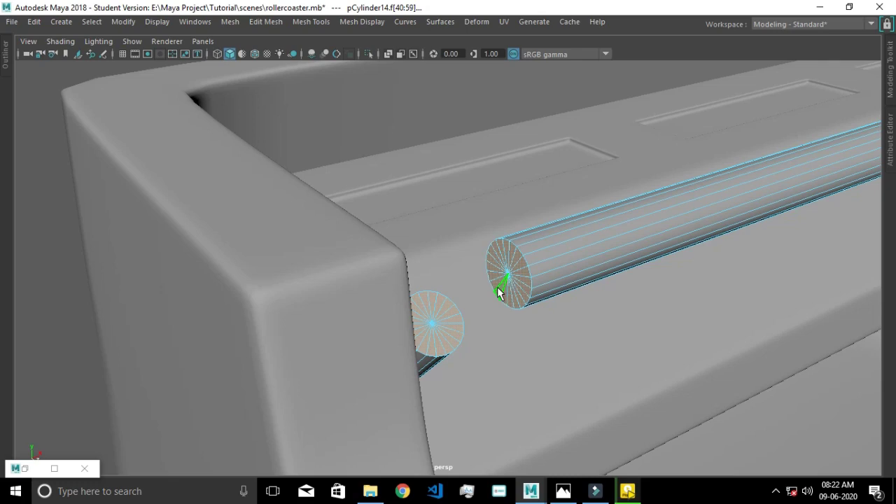
- Bridge the rail's near end into the stub as polyBridgeEdge2, Blend curve, 5 divisions
{"action": "right_click_drag", "start_coordinate": [464, 254], "coordinate": [459, 376], "text": "shift"}
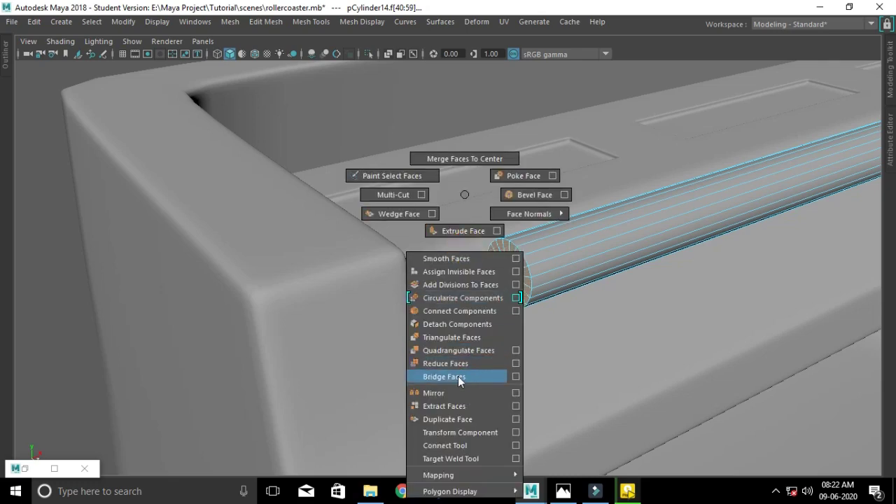
{"action": "left_click_drag", "start_coordinate": [689, 292], "coordinate": [708, 292]}
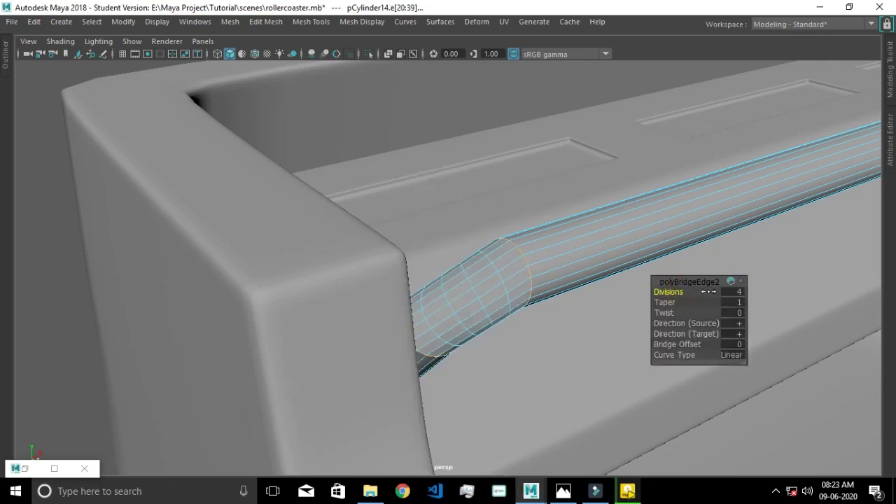
{"action": "left_click", "coordinate": [738, 360]}
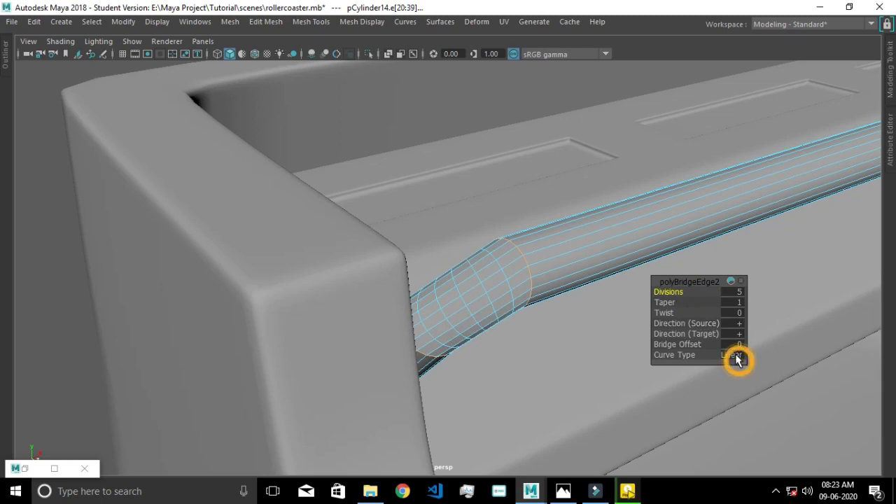
{"action": "left_click", "coordinate": [744, 373]}
{"action": "left_click_drag", "start_coordinate": [584, 344], "coordinate": [550, 355], "text": "alt"}
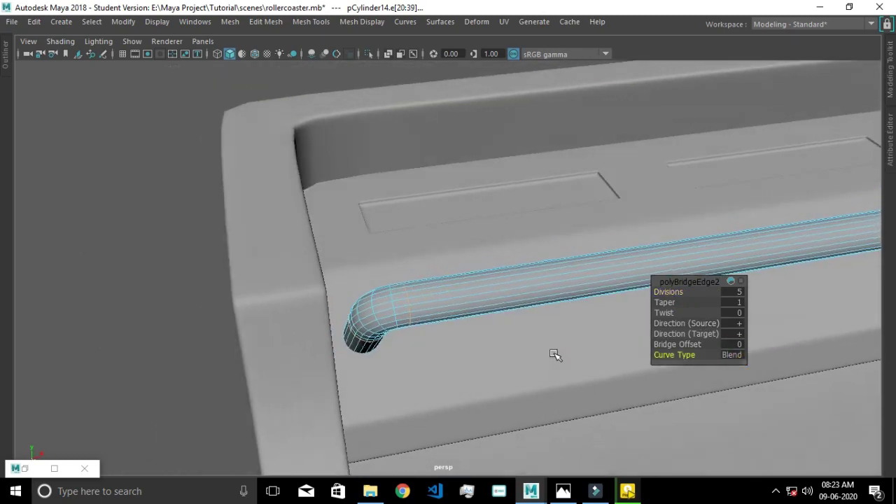
{"action": "mouse_move", "coordinate": [468, 381]}
{"action": "left_mouse_down", "text": "alt"}
{"action": "mouse_move", "coordinate": [698, 416]}
{"action": "mouse_move", "coordinate": [600, 246]}
{"action": "left_mouse_up", "text": "alt"}
- Orbit around the finished car to inspect the handlebar bending into both posts
{"action": "left_click", "coordinate": [550, 233]}
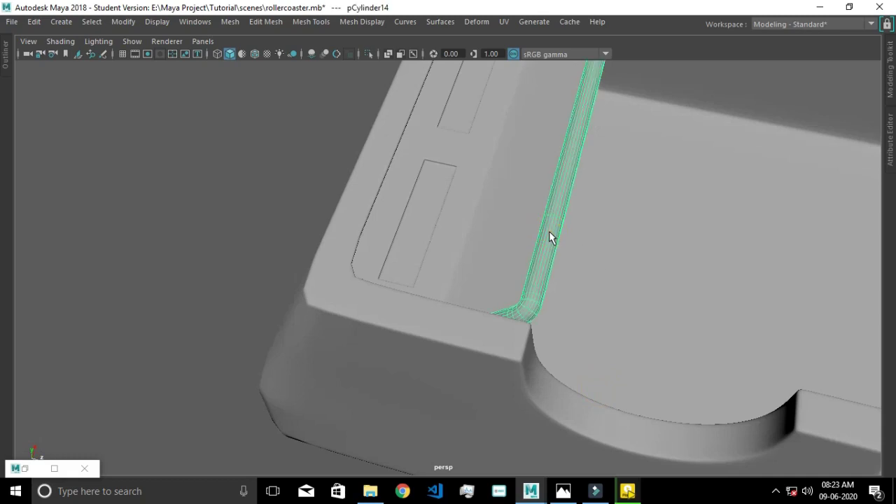
{"action": "left_click", "coordinate": [237, 197]}
{"action": "mouse_move", "coordinate": [232, 194]}
{"action": "left_mouse_down", "text": "alt"}
{"action": "mouse_move", "coordinate": [540, 249]}
{"action": "mouse_move", "coordinate": [663, 244]}
{"action": "mouse_move", "coordinate": [413, 263]}
{"action": "mouse_move", "coordinate": [320, 236]}
{"action": "mouse_move", "coordinate": [246, 241]}
{"action": "mouse_move", "coordinate": [588, 268]}
{"action": "mouse_move", "coordinate": [494, 280]}
{"action": "mouse_move", "coordinate": [490, 270]}
{"action": "mouse_move", "coordinate": [529, 257]}
{"action": "mouse_move", "coordinate": [554, 280]}
{"action": "left_mouse_up", "text": "alt"}
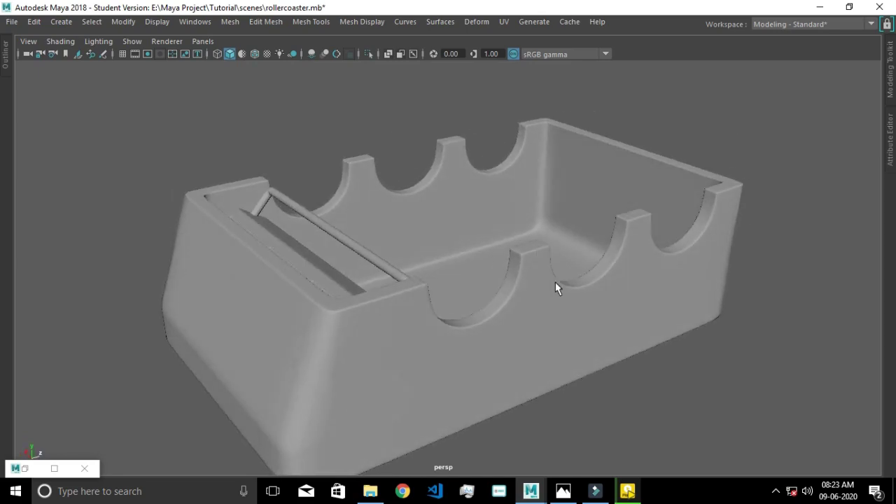